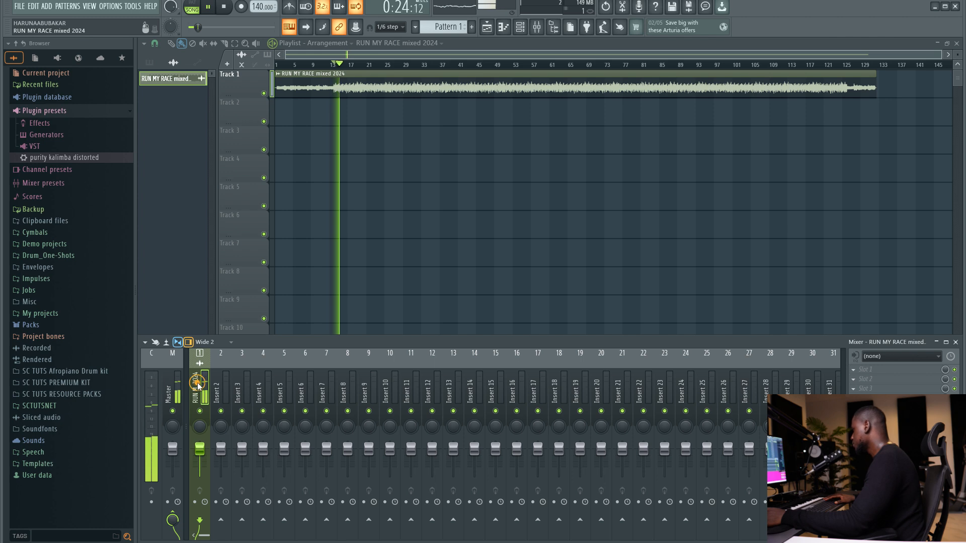
Step: Add Fruity parametric EQ 2 to the song's mixer insert and make band 1 a Steep 6 high-pass filter at about 39 Hz
drag(248, 335, 247, 208)
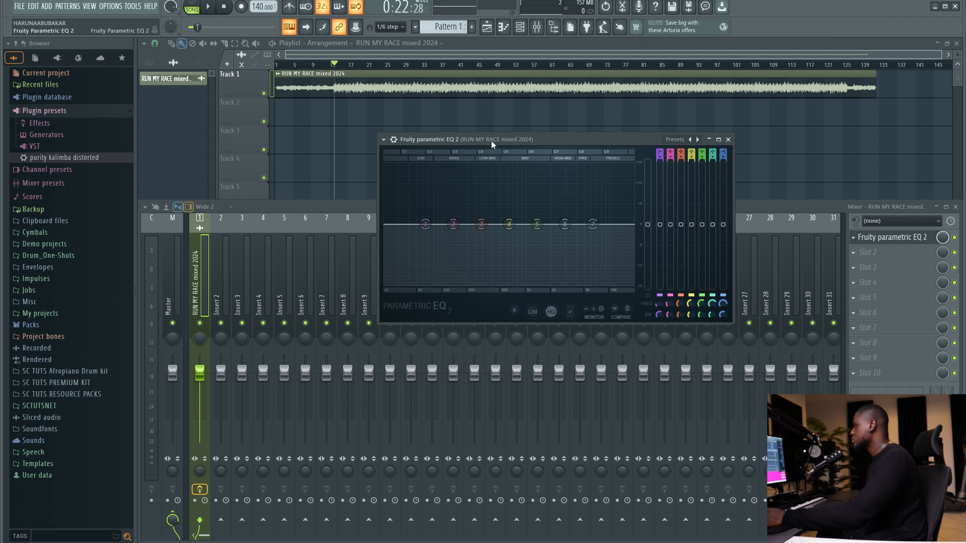
drag(491, 141, 488, 108)
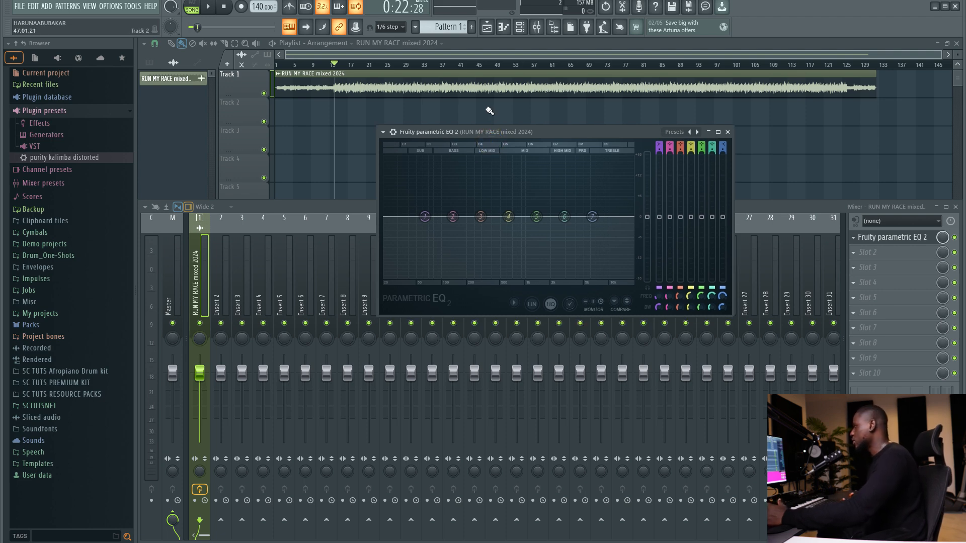
drag(425, 217, 410, 217)
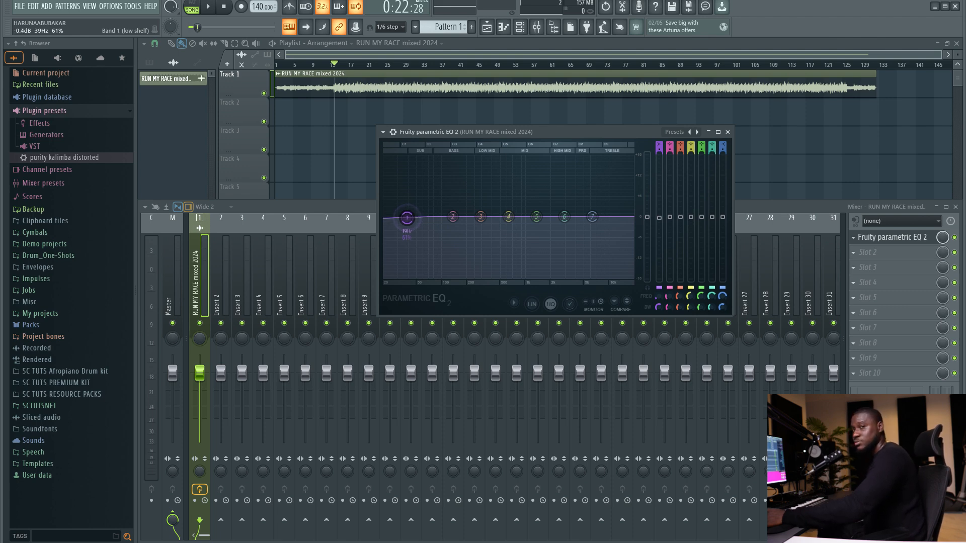
right_click(407, 218)
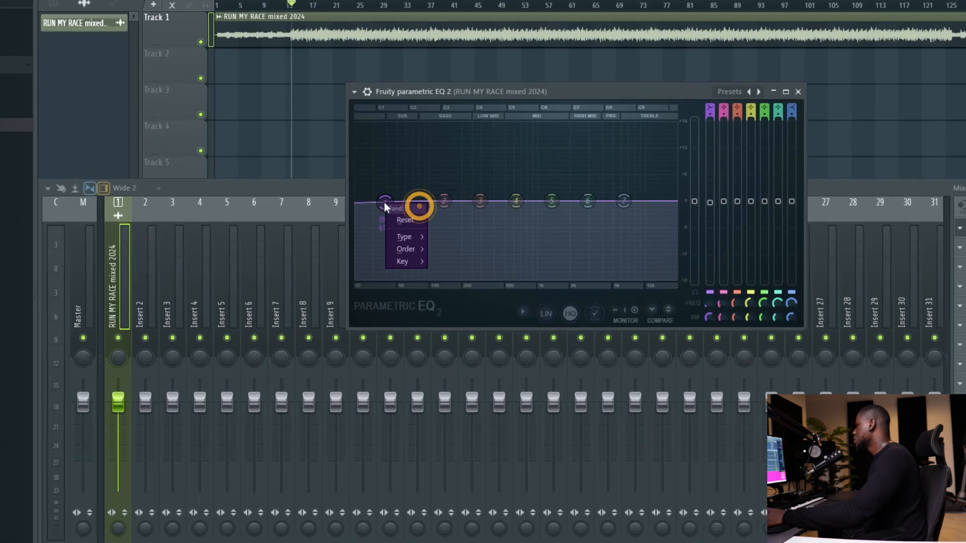
mouse_move(420, 245)
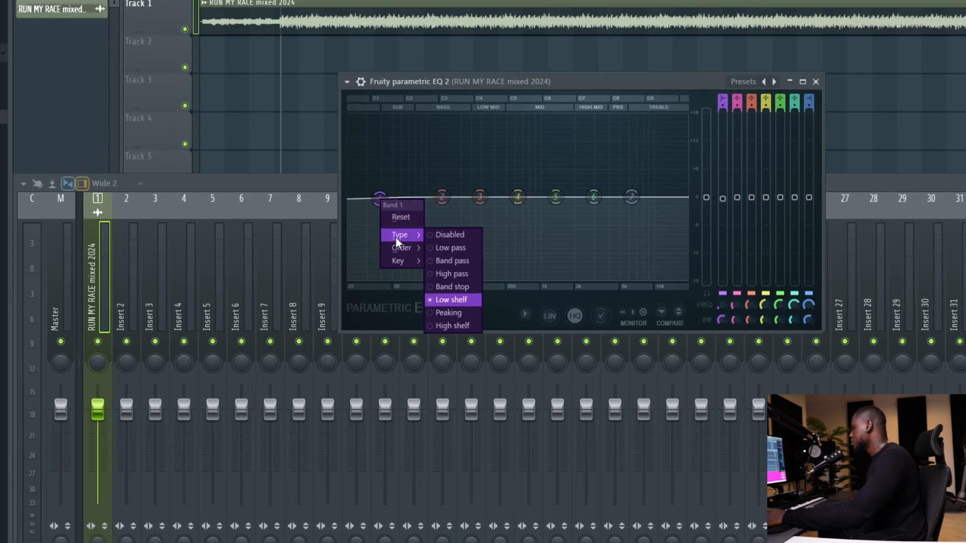
click(460, 272)
right_click(388, 203)
mouse_move(401, 246)
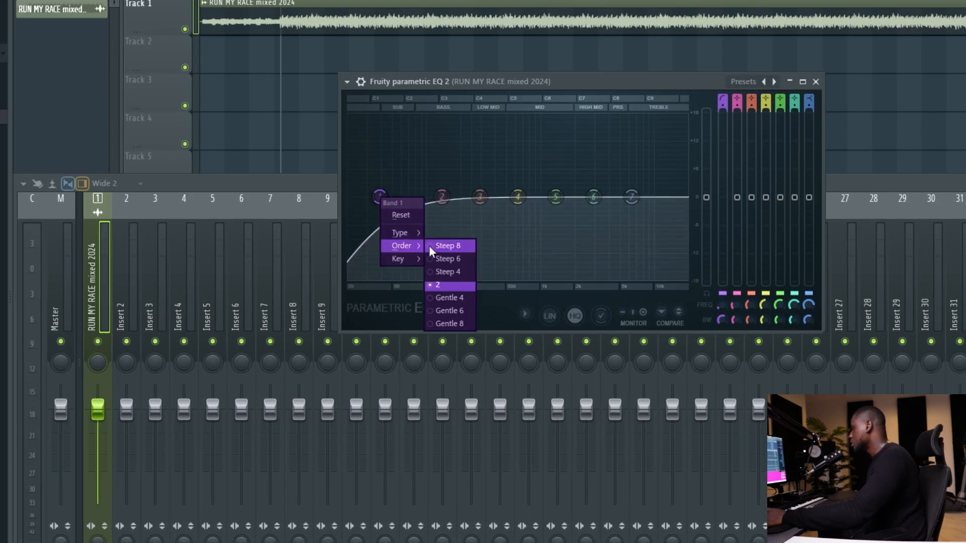
click(448, 258)
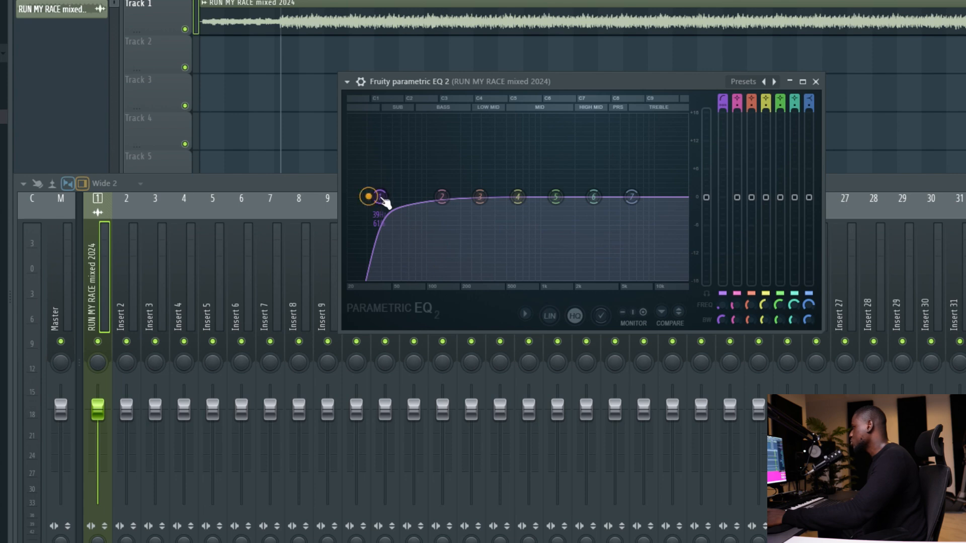
Step: Lower band 1's high-pass cutoff to slightly above 30 Hz while auditioning the song, and close the equalizer
drag(380, 196, 370, 197)
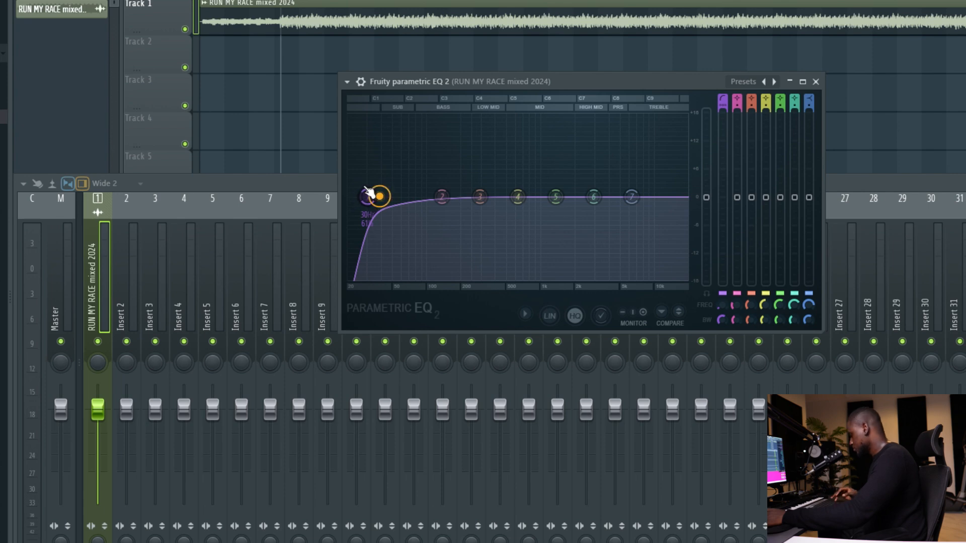
key(space)
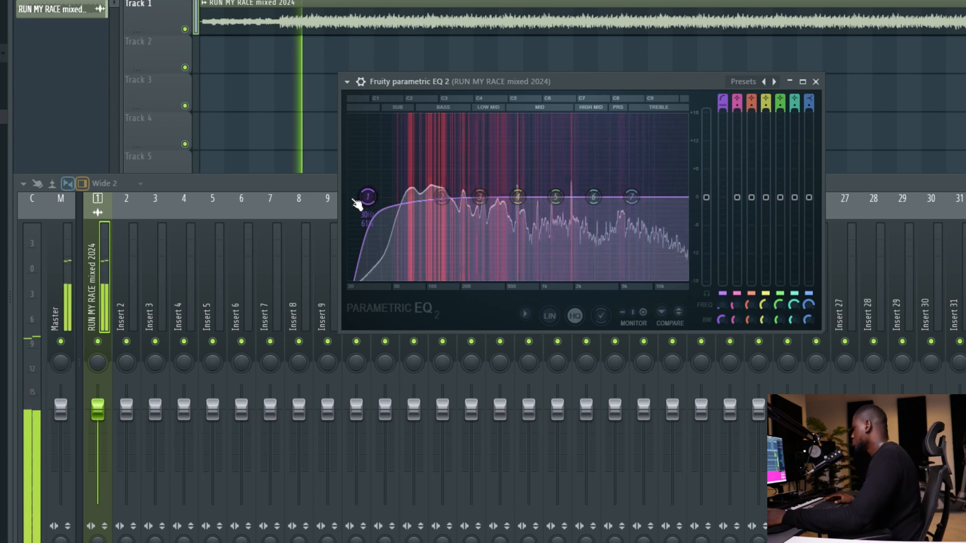
key(space)
drag(364, 199, 366, 198)
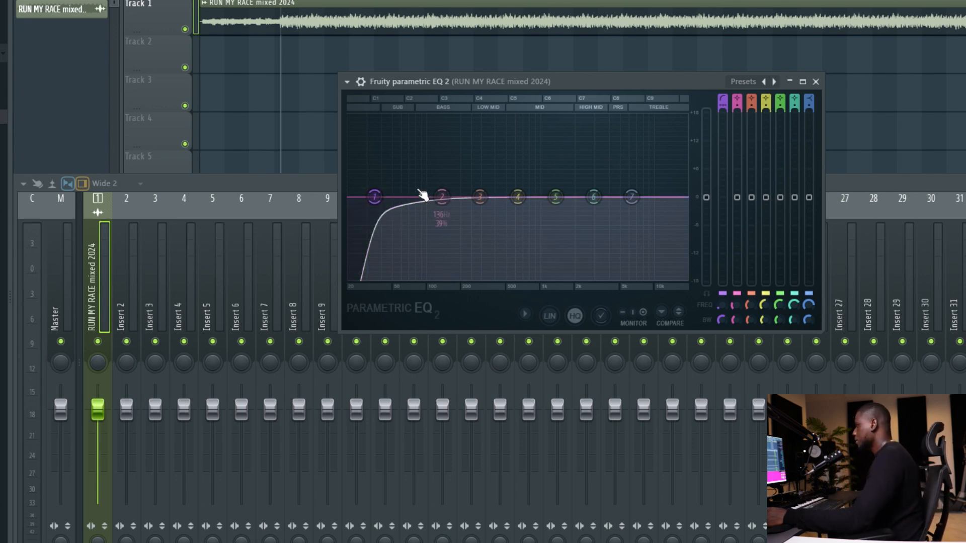
click(818, 81)
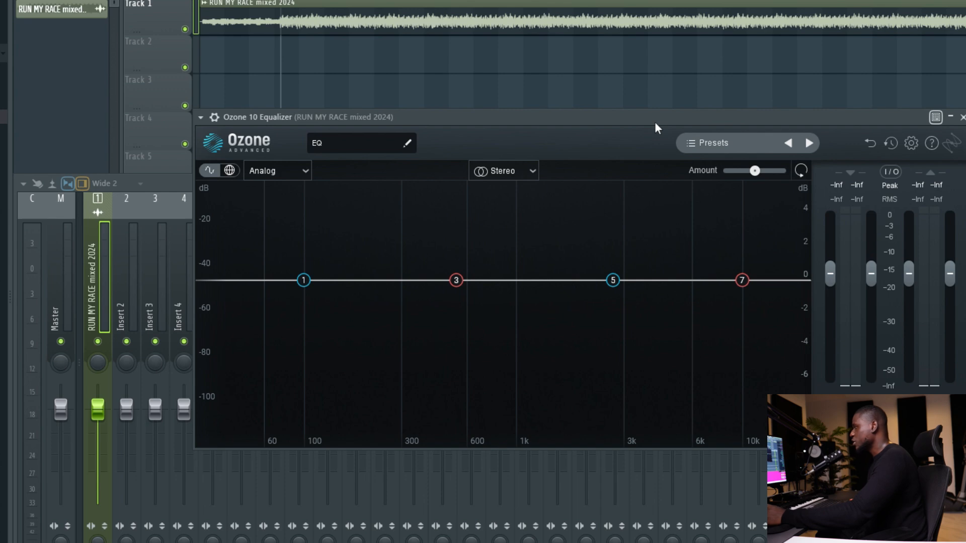
Step: Load Ozone 10 Equalizer on the song's insert and set band 5's bell boost to about 1973 Hz, 0.9 dB and Q 0.5 during playback
drag(581, 125, 567, 140)
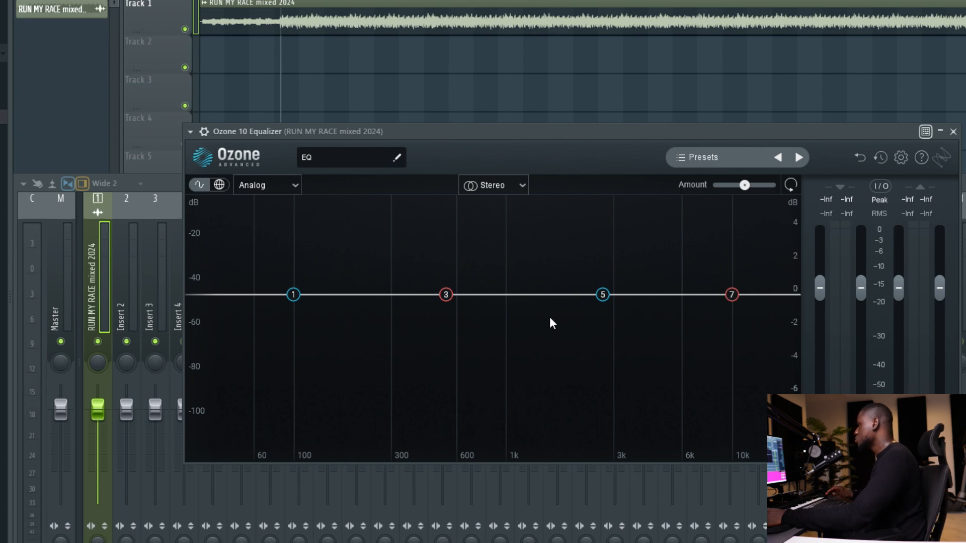
drag(600, 297, 596, 279)
key(space)
scroll(596, 282, down, 2)
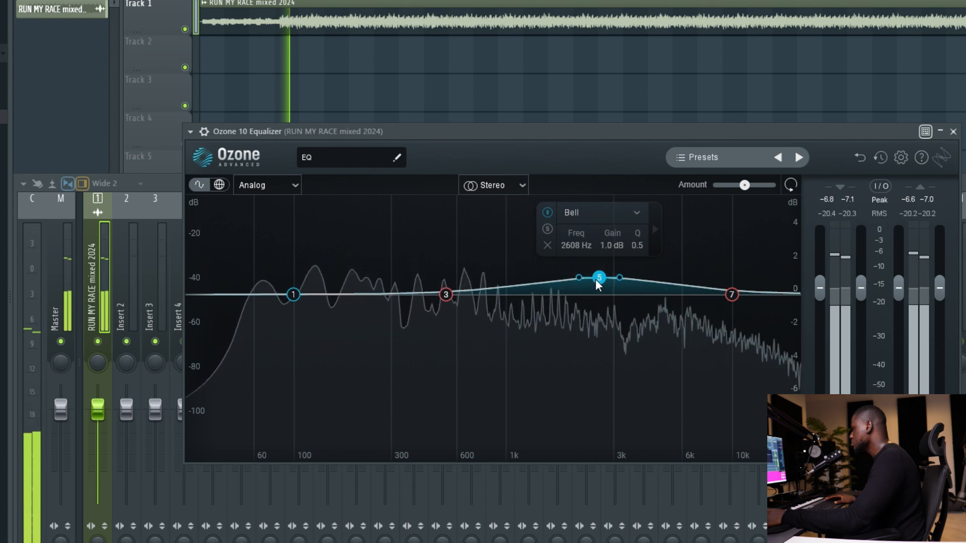
key(space)
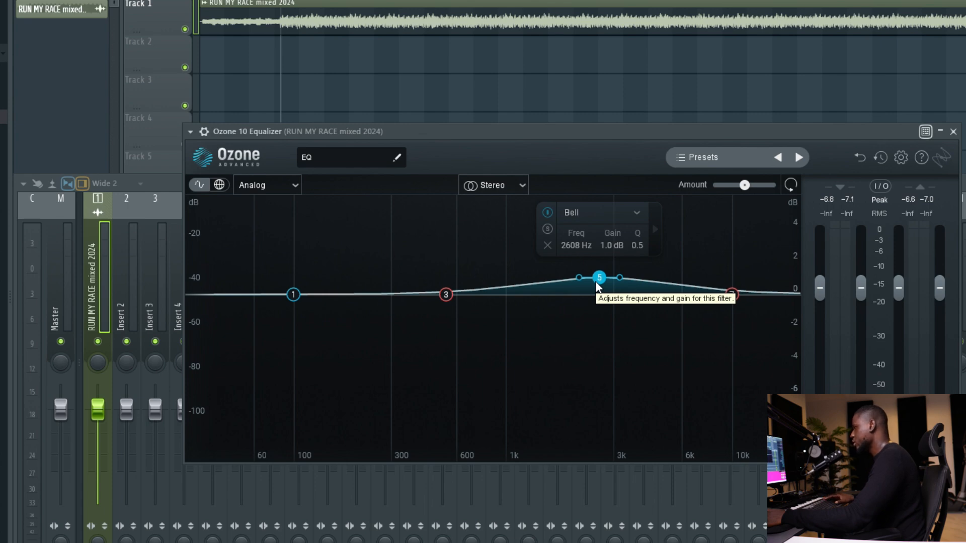
key(space)
drag(596, 282, 567, 284)
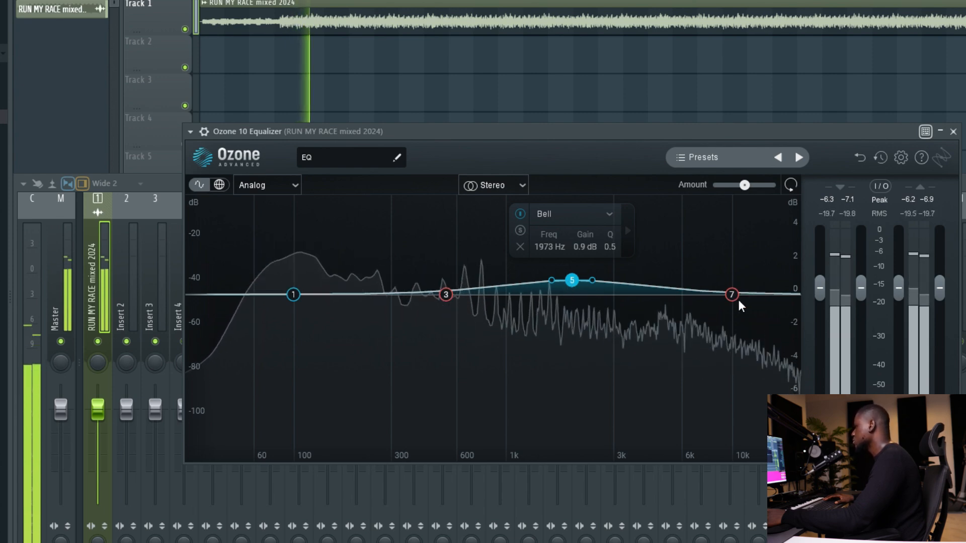
key(space)
Step: Boost the band 7 high shelf by about 0.9 dB at 10000 Hz and audition the song
drag(731, 295, 730, 282)
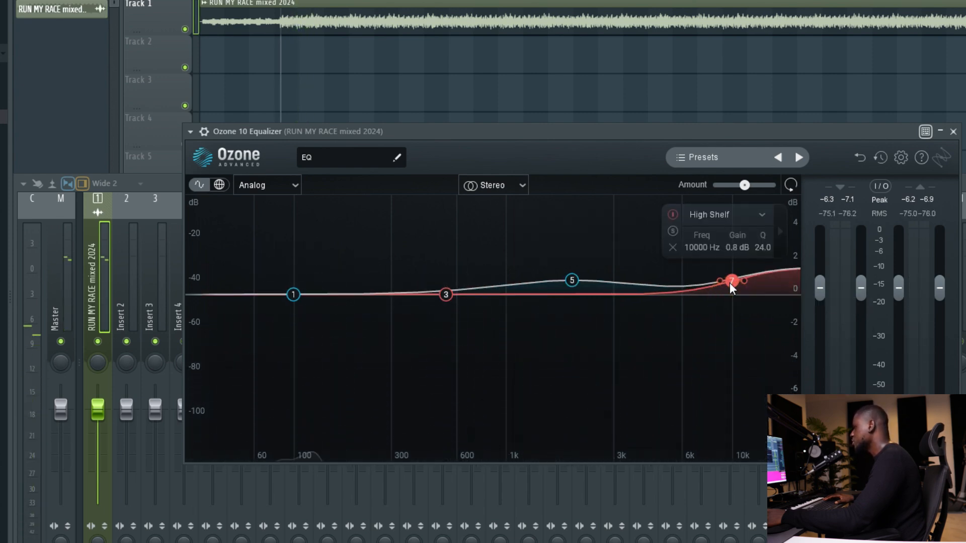
key(space)
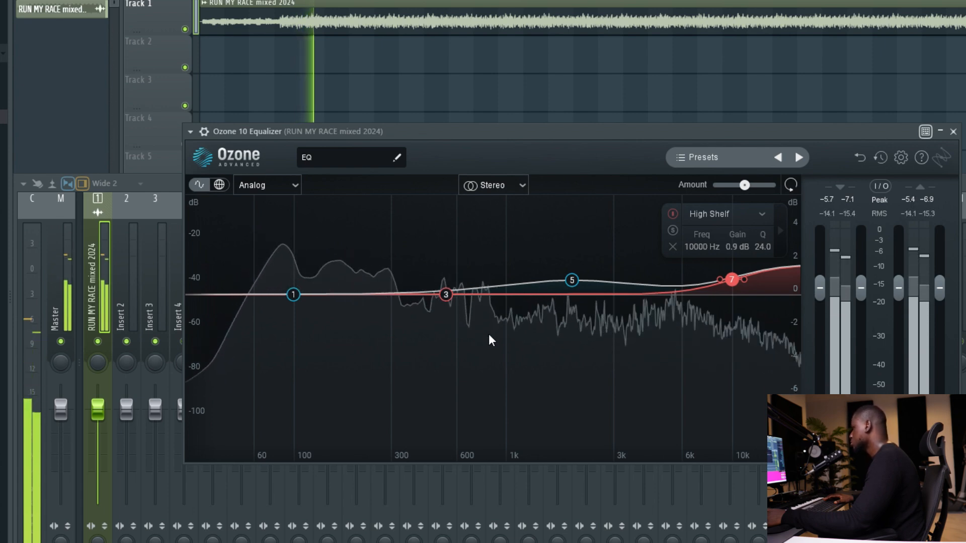
key(space)
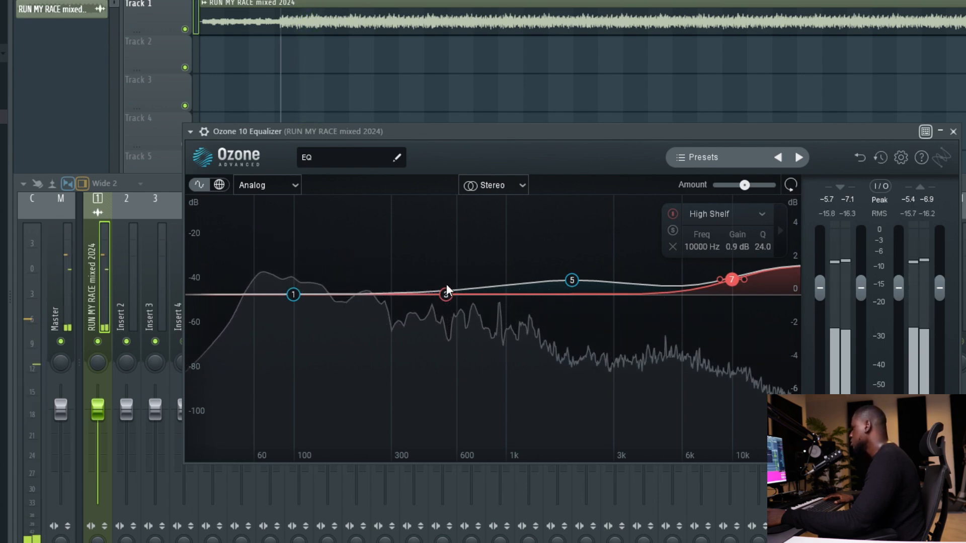
Step: Add a Proportional Q band 2 and cut it by about 2.0 dB at 229 Hz while auditioning the song
click(354, 295)
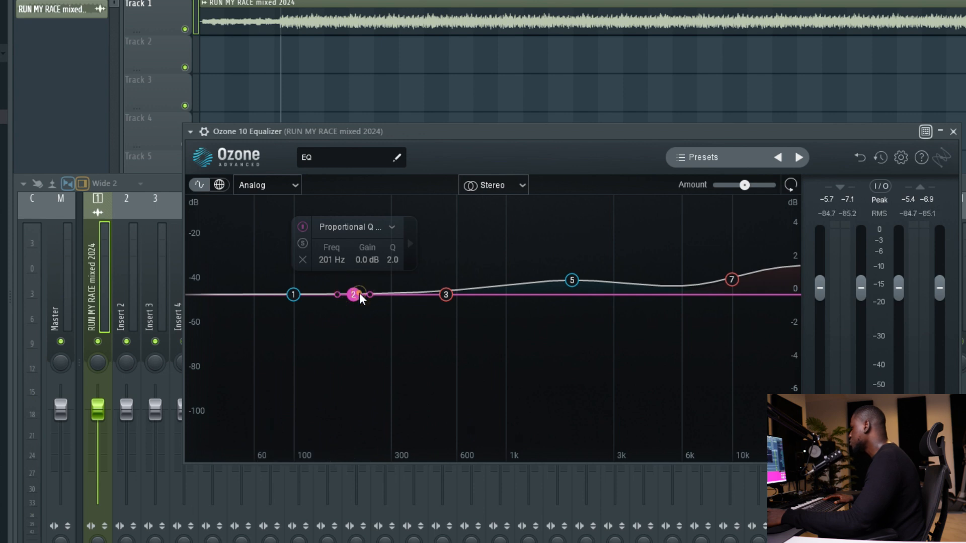
drag(359, 293, 370, 315)
key(space)
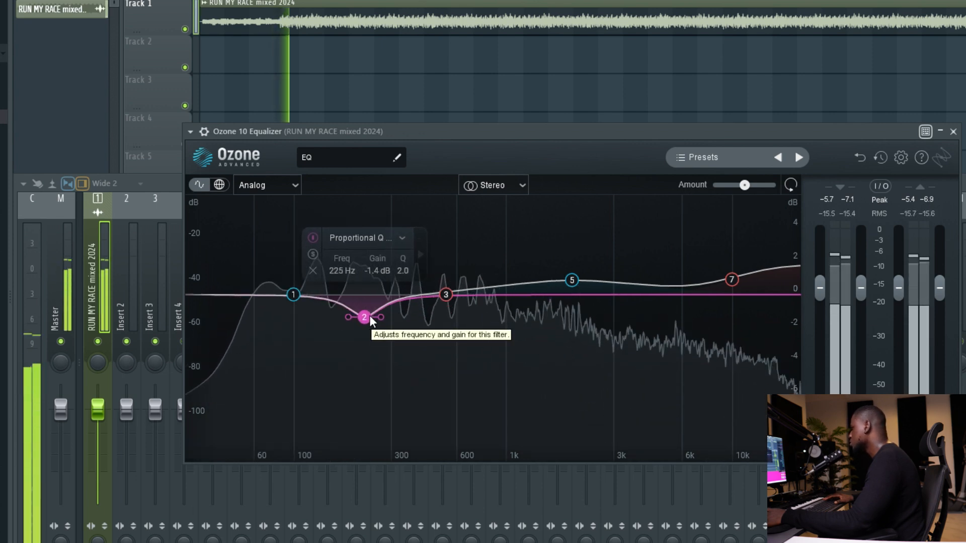
key(space)
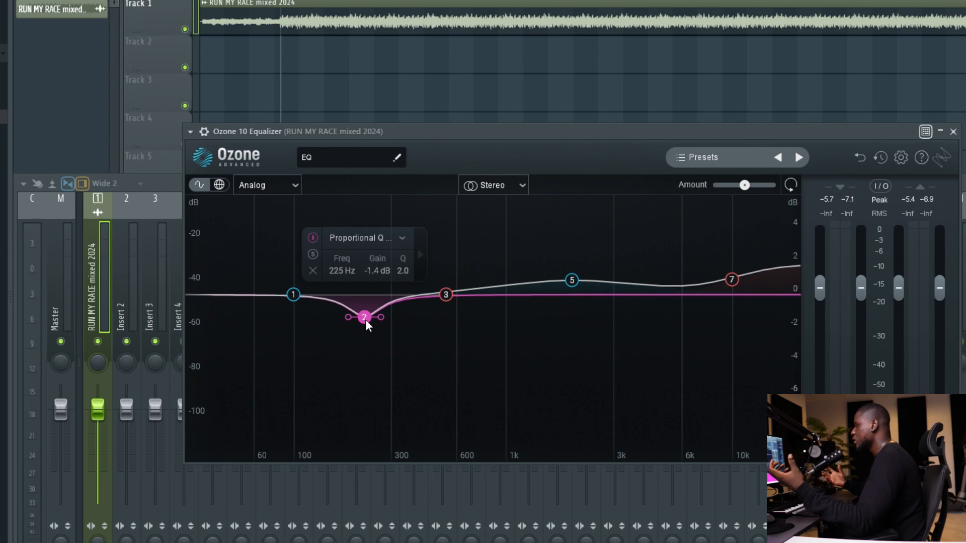
key(space)
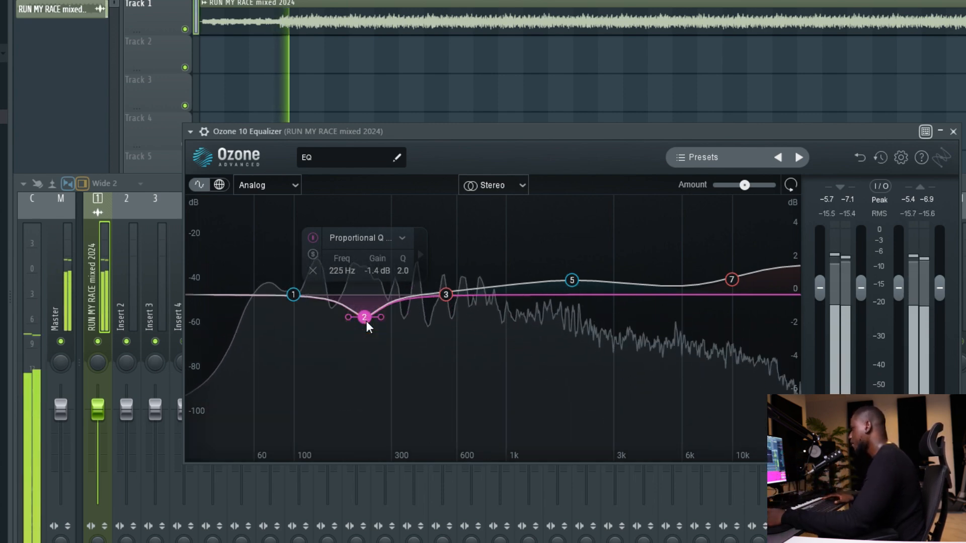
drag(366, 321, 366, 323)
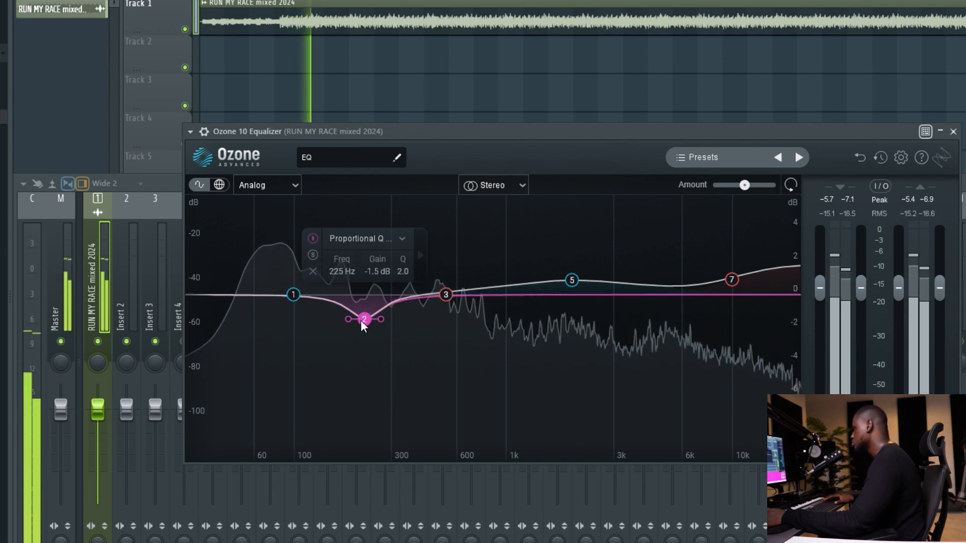
drag(361, 320, 361, 331)
key(space)
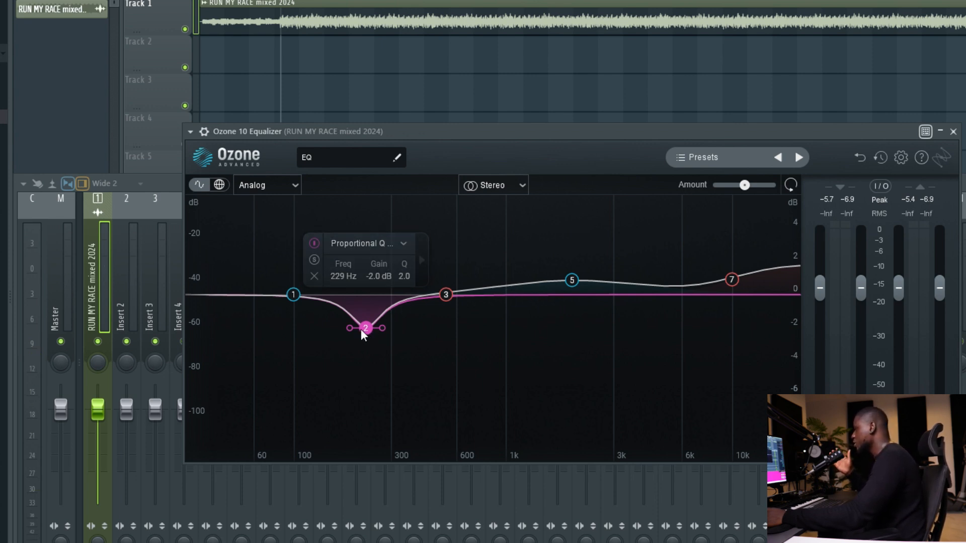
Step: Review the settings of bands 7 and 5 and listen to the song with the finished EQ curve
click(735, 281)
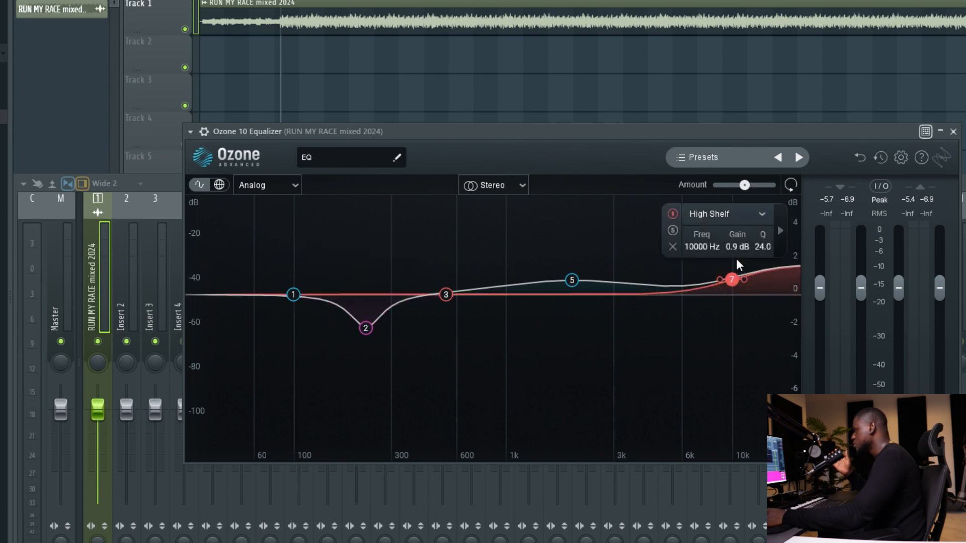
click(573, 280)
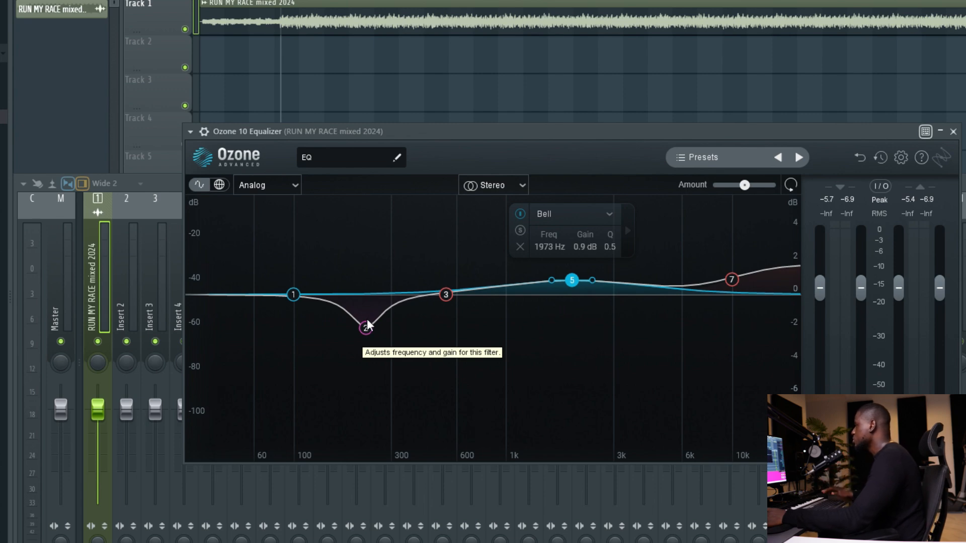
key(space)
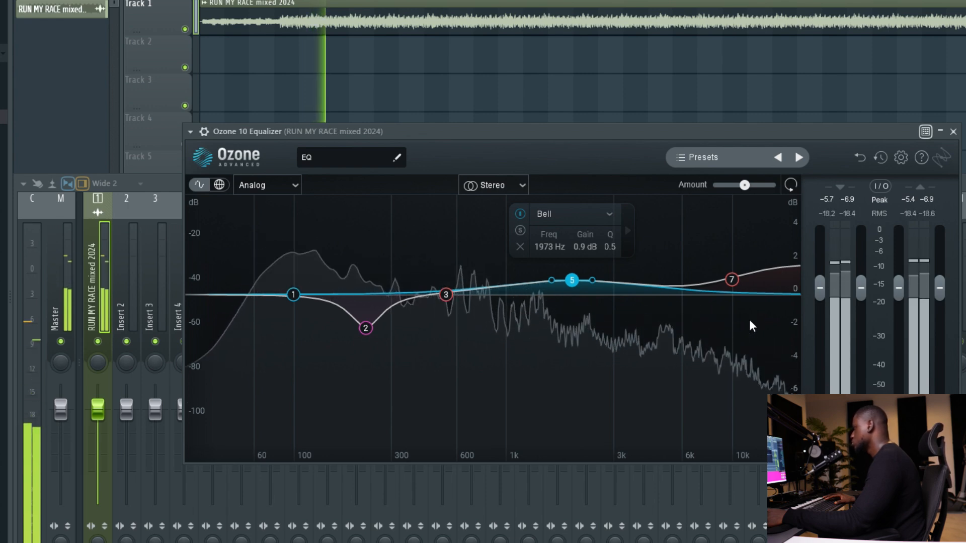
key(space)
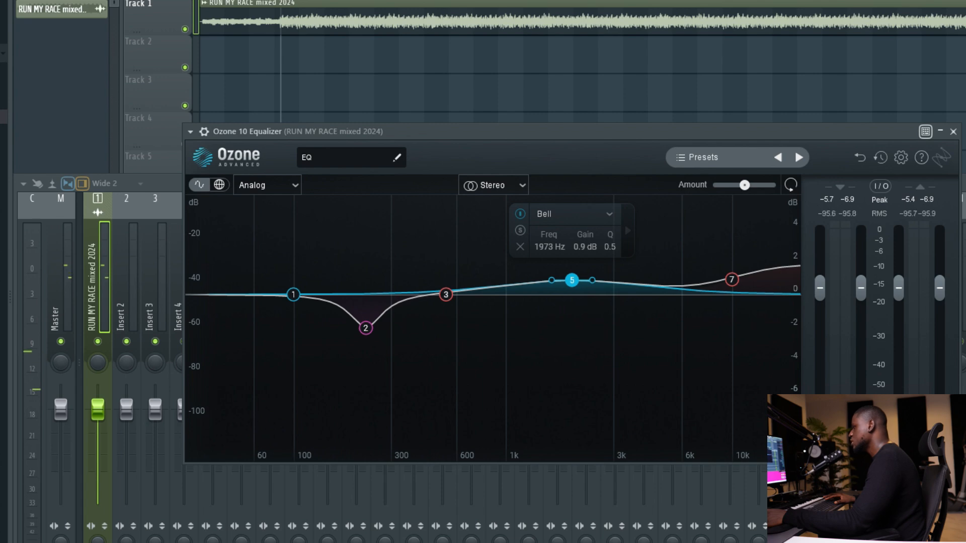
Step: Load Ozone 10 Imager on the song's insert and add three crossovers to split the spectrum into four bands
click(666, 320)
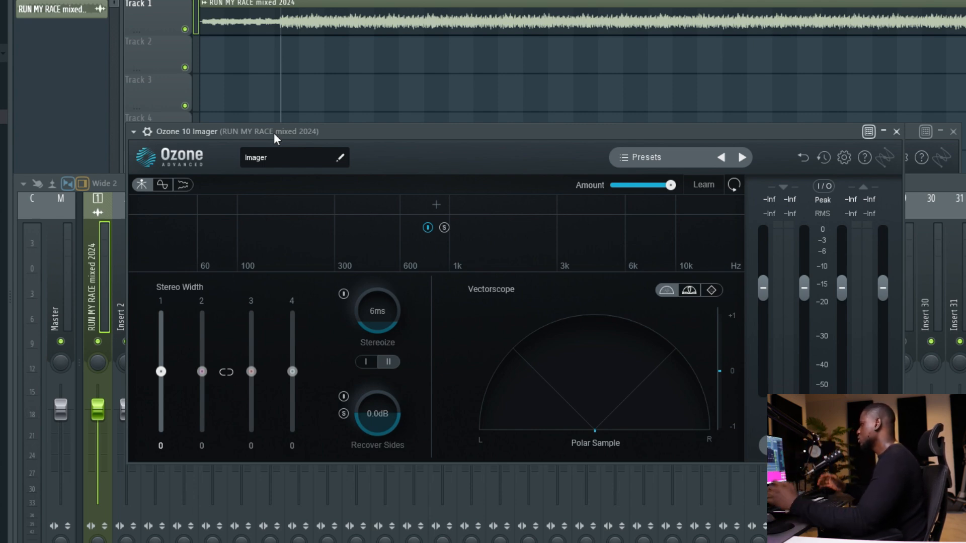
click(213, 211)
click(252, 207)
click(324, 202)
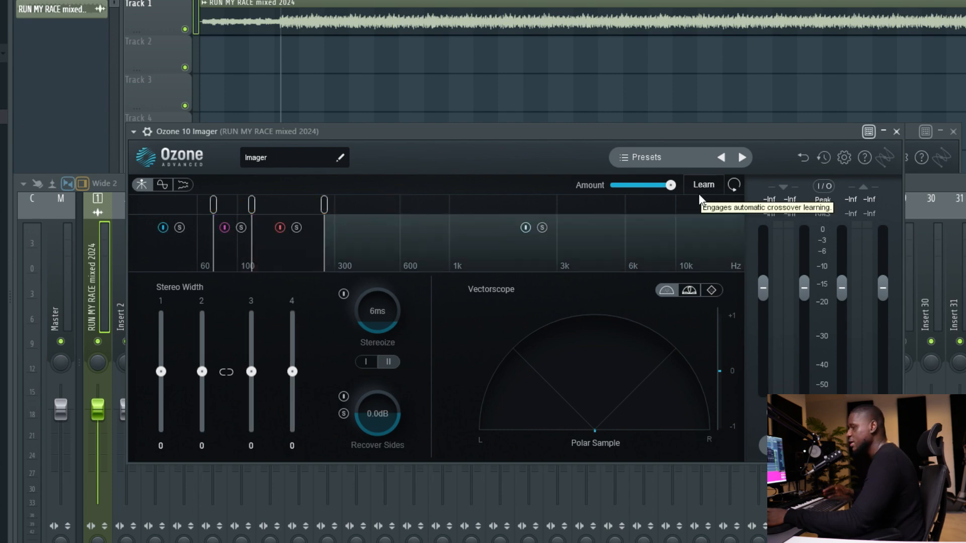
Step: Position the Imager's crossovers by running automatic crossover learning during playback, and end the learning and playback
drag(660, 134, 660, 132)
key(space)
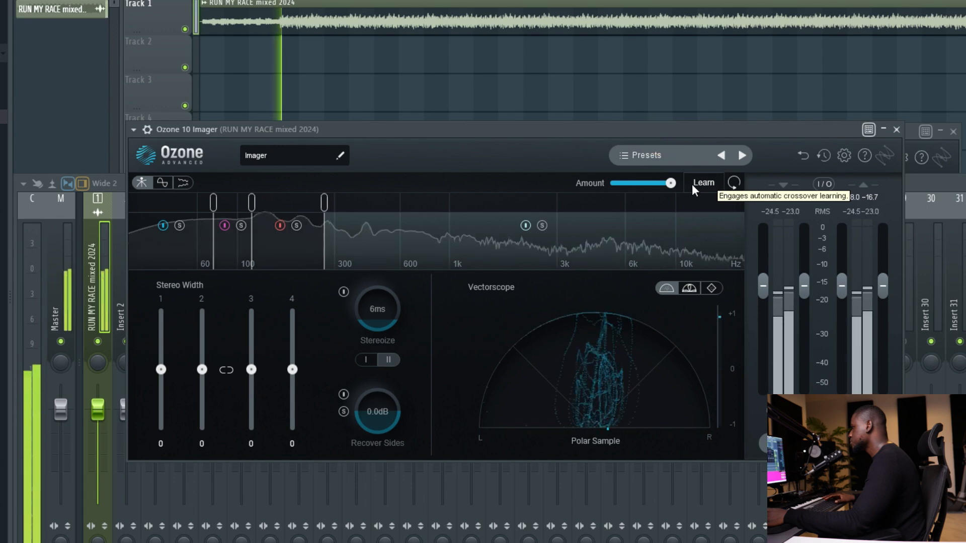
click(691, 184)
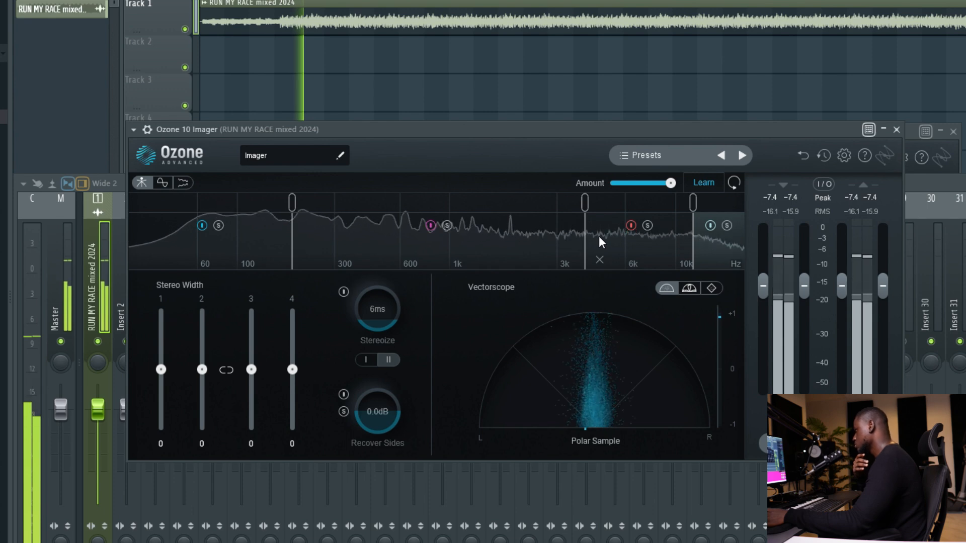
click(714, 181)
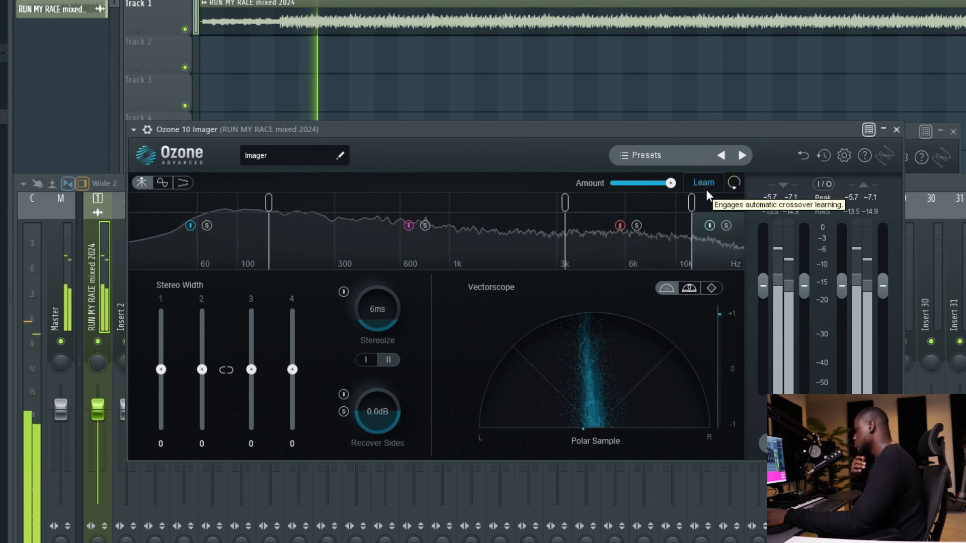
click(626, 129)
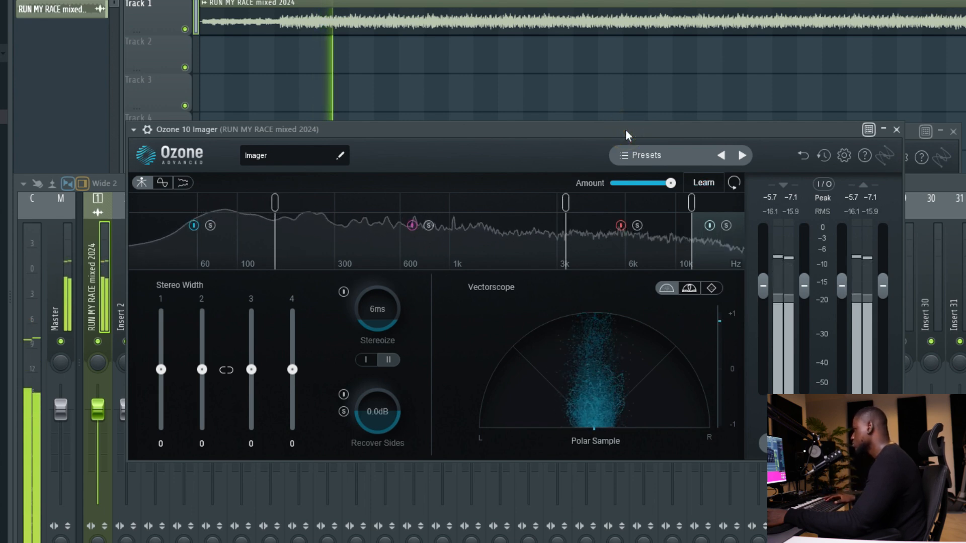
key(space)
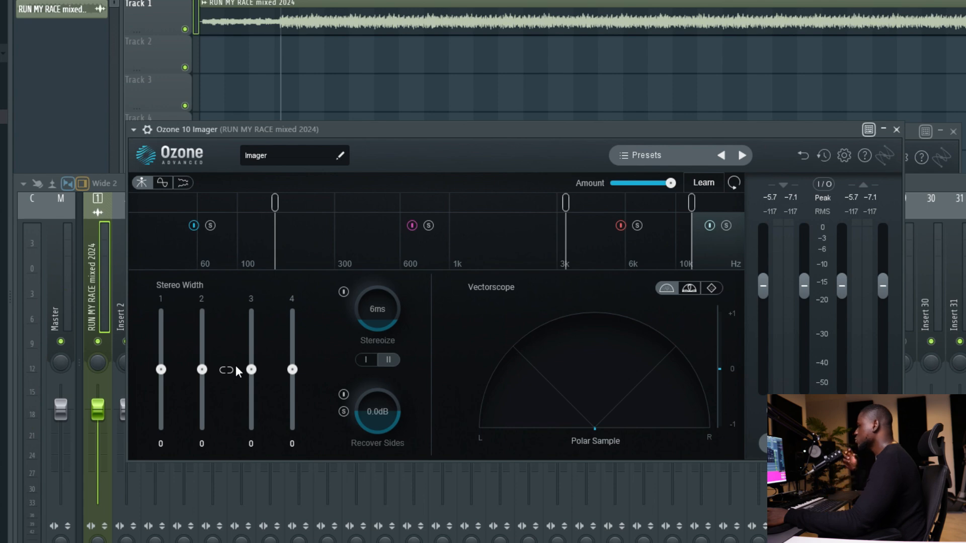
Step: Set the Imager's stereo width to -39 on band 1, -32 on band 2, 35 on band 3 and 33 on band 4
drag(251, 369, 296, 353)
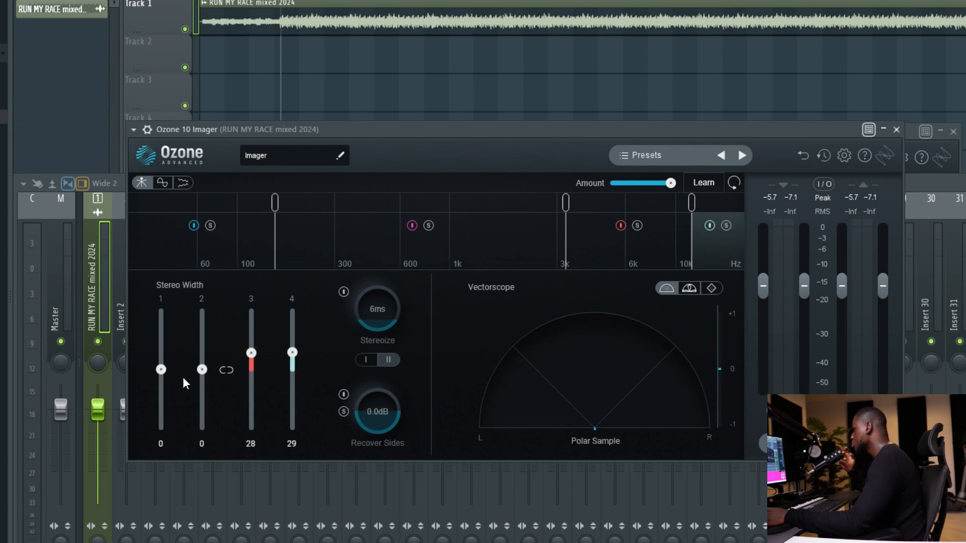
drag(204, 377, 161, 393)
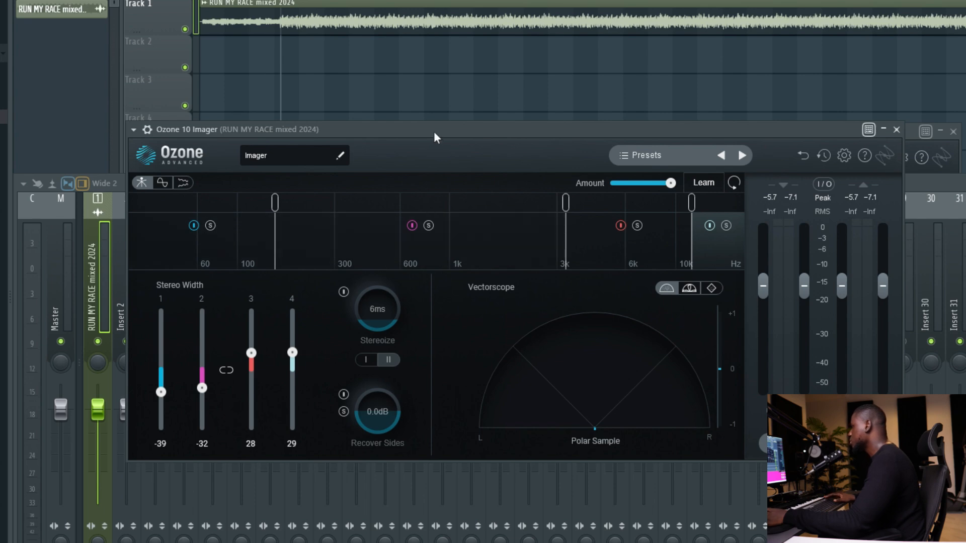
key(space)
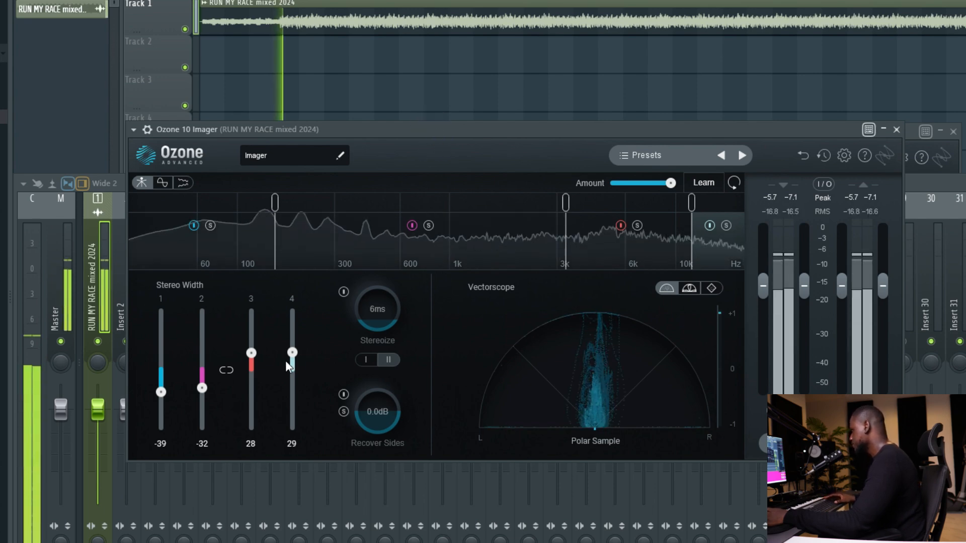
drag(252, 353, 293, 351)
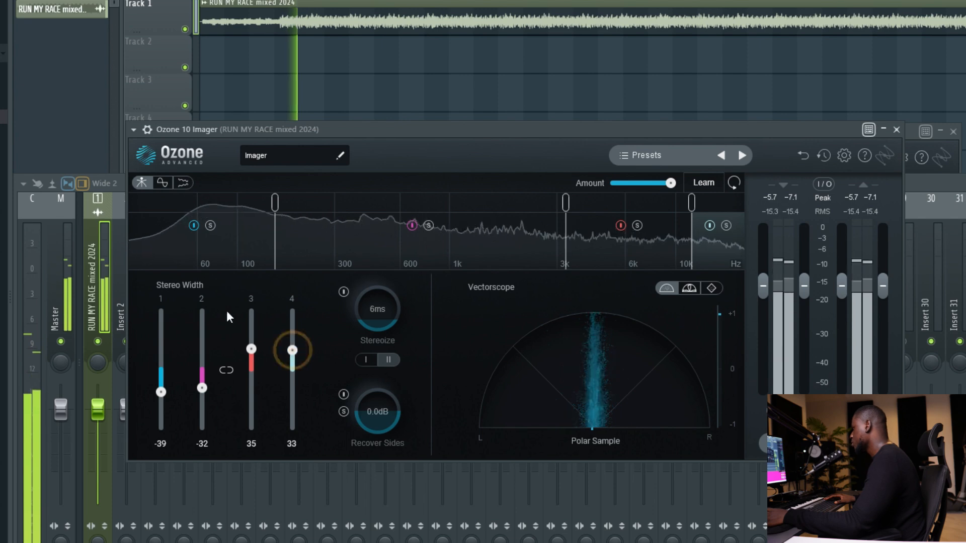
Step: Compare the song with the Imager bypassed and enabled during repeated playback
click(147, 129)
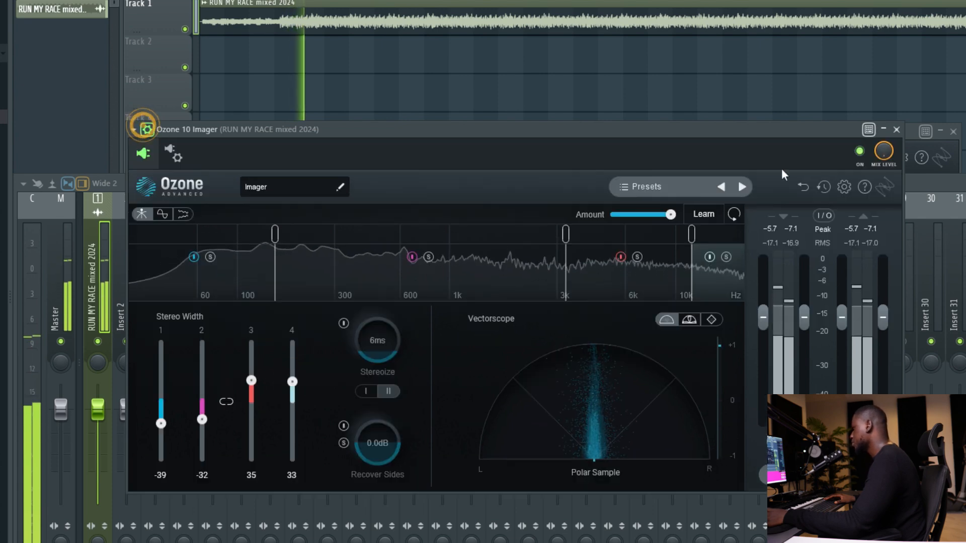
key(space)
key(space)
click(860, 152)
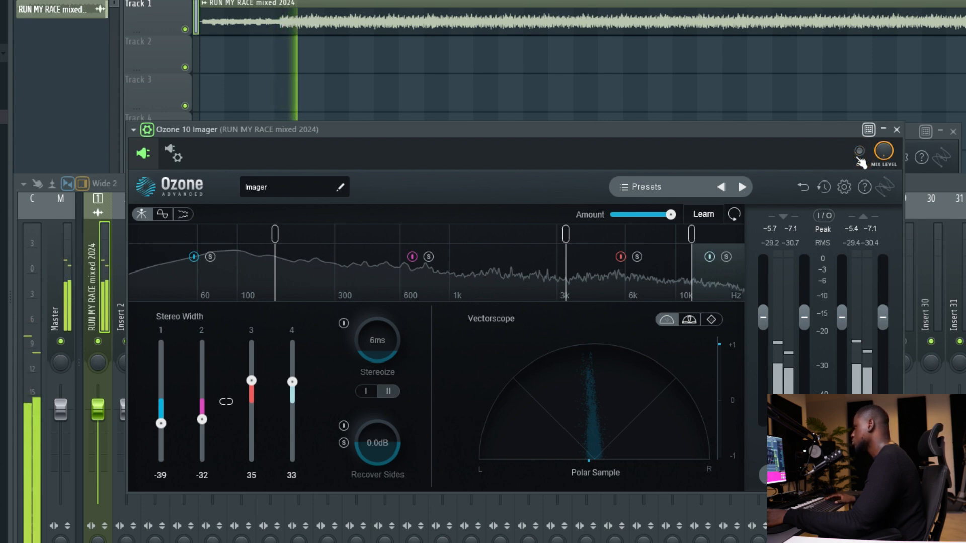
key(space)
click(859, 151)
key(space)
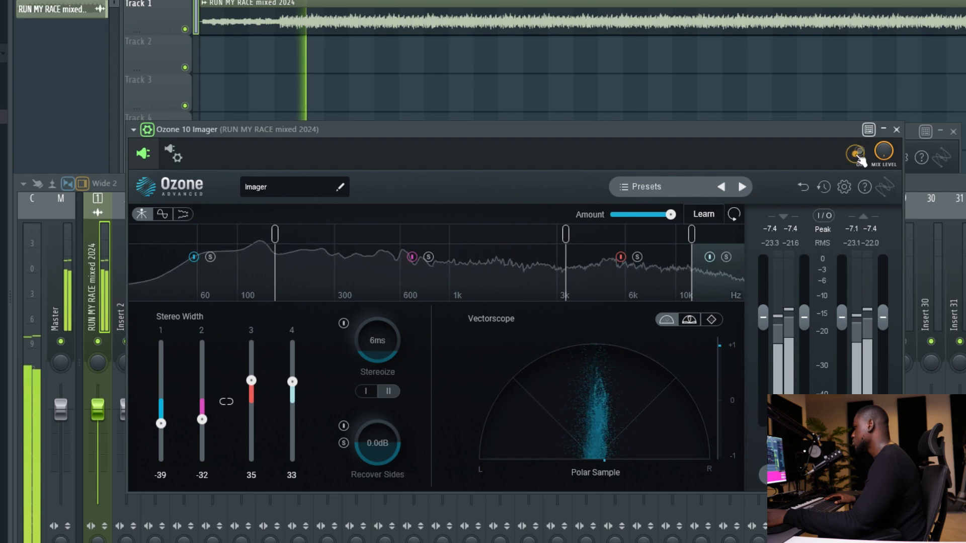
click(859, 153)
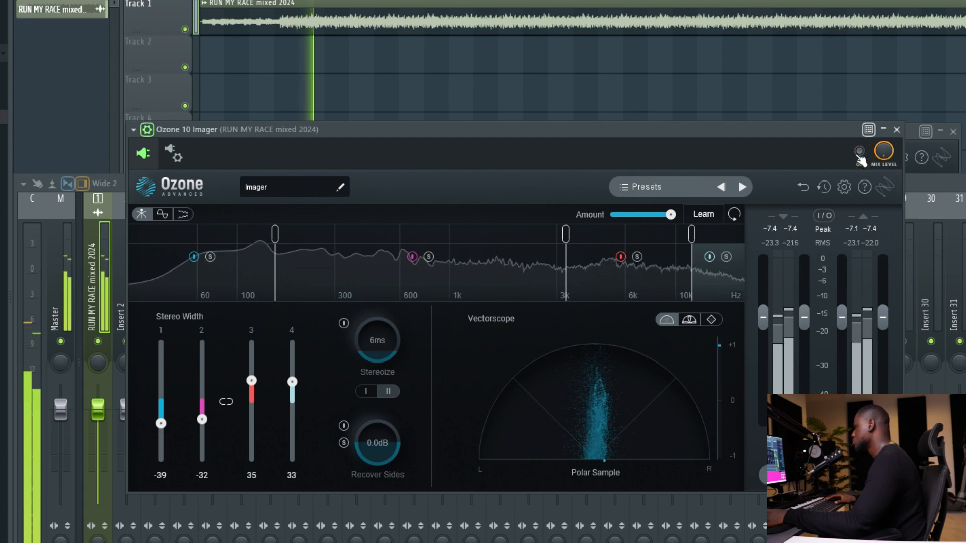
click(859, 153)
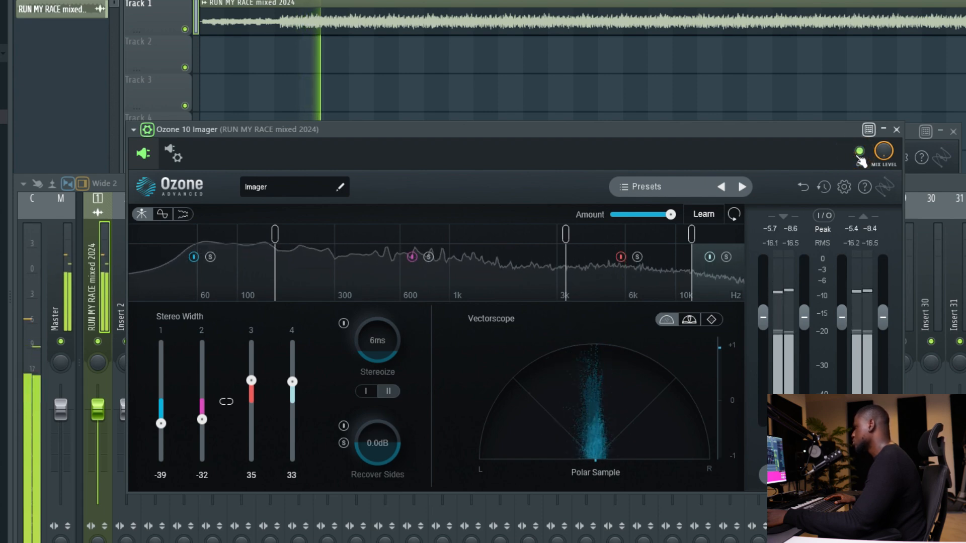
key(space)
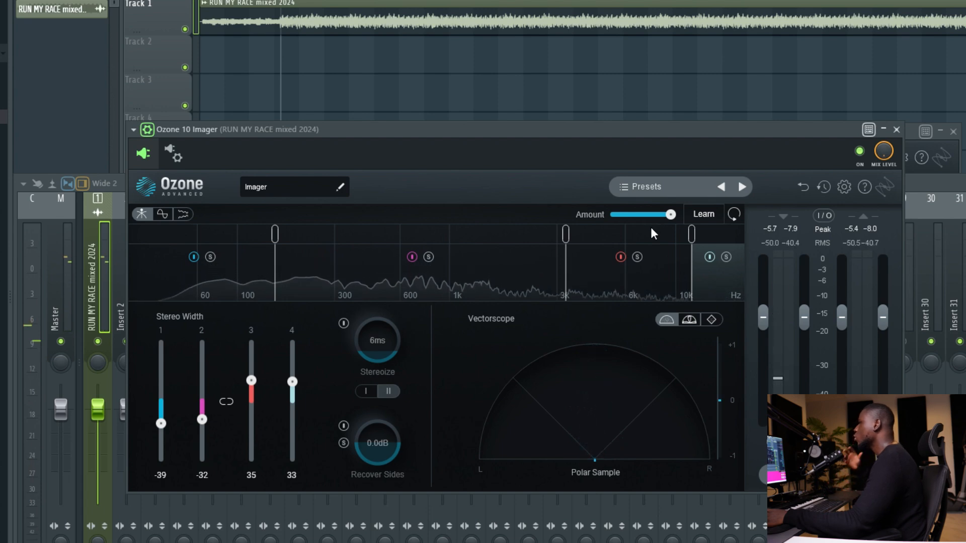
key(space)
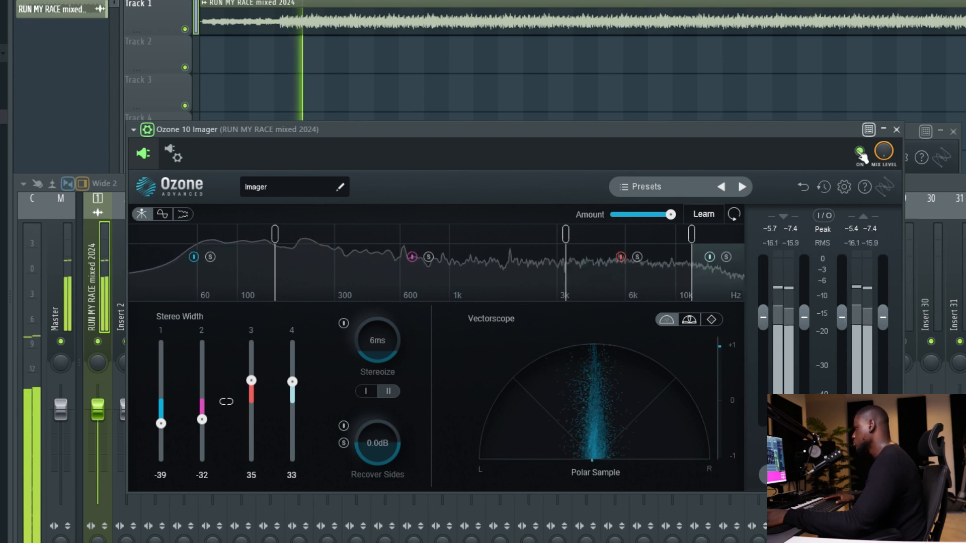
click(860, 152)
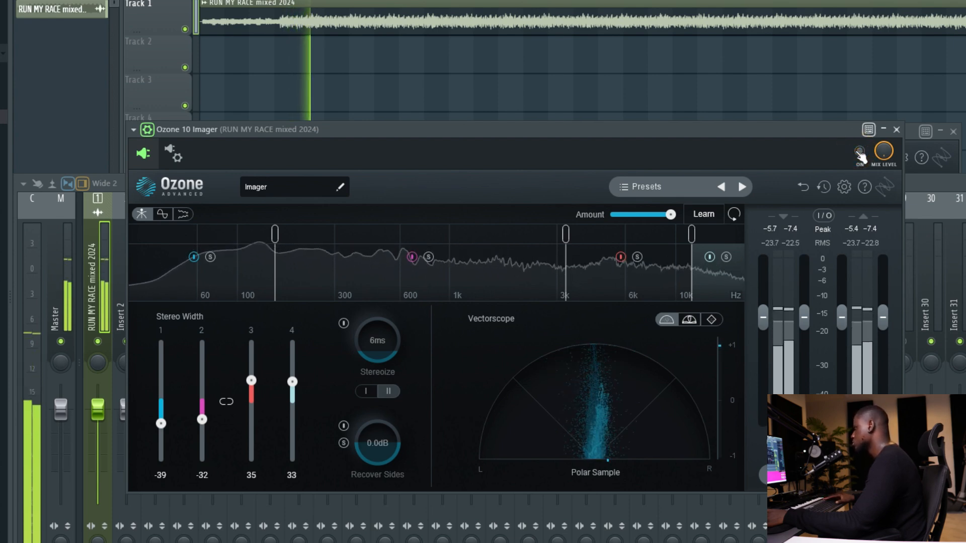
click(860, 152)
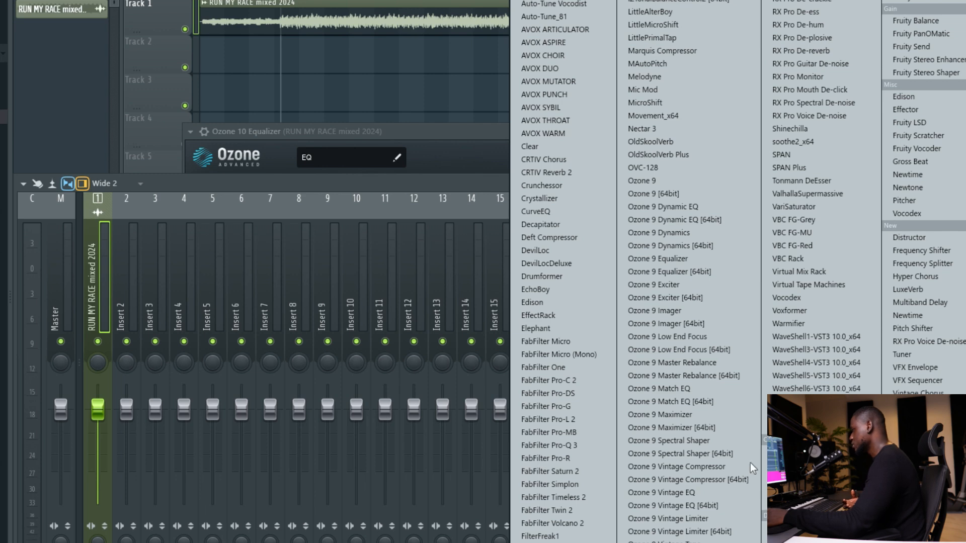
Step: Load Ozone 10 Master Rebalance on the song's insert and set its focus to Vocals
click(672, 542)
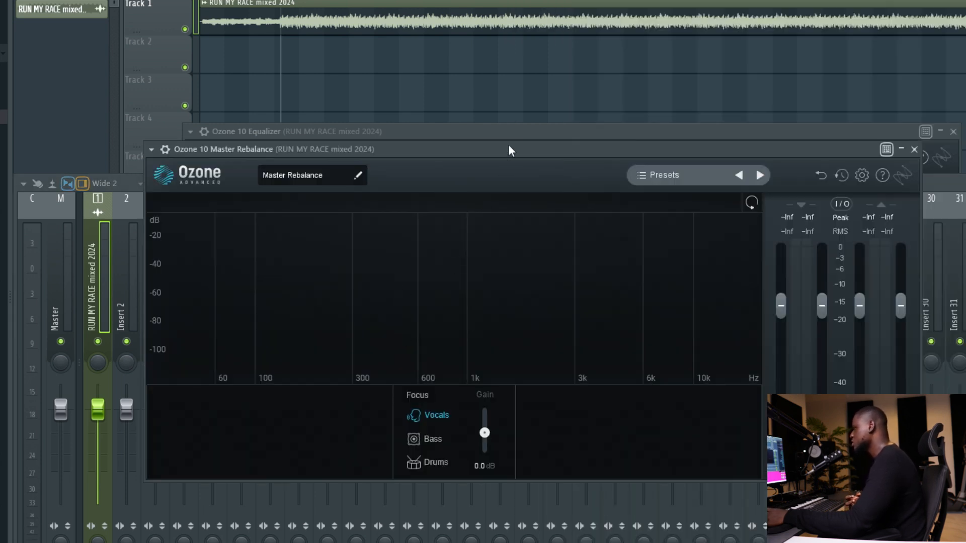
drag(509, 150, 510, 163)
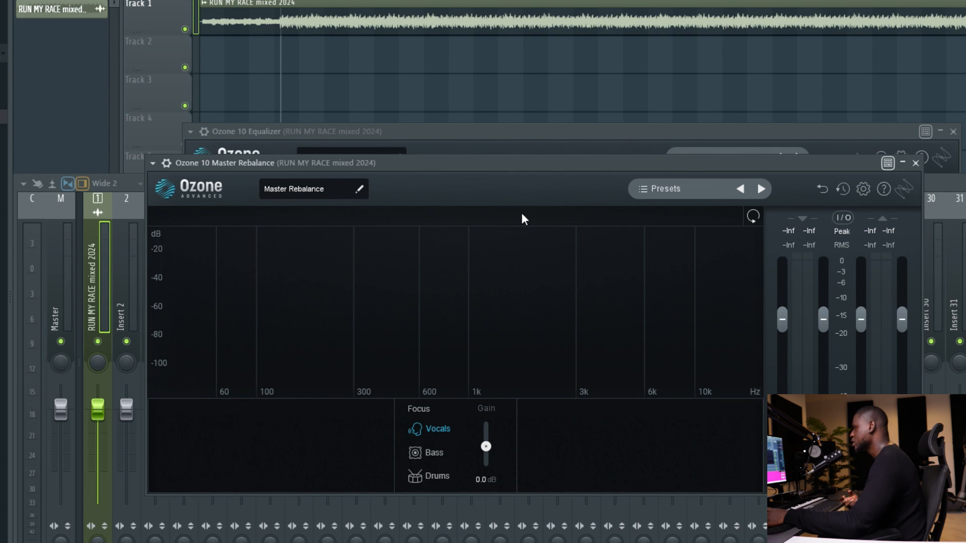
click(430, 454)
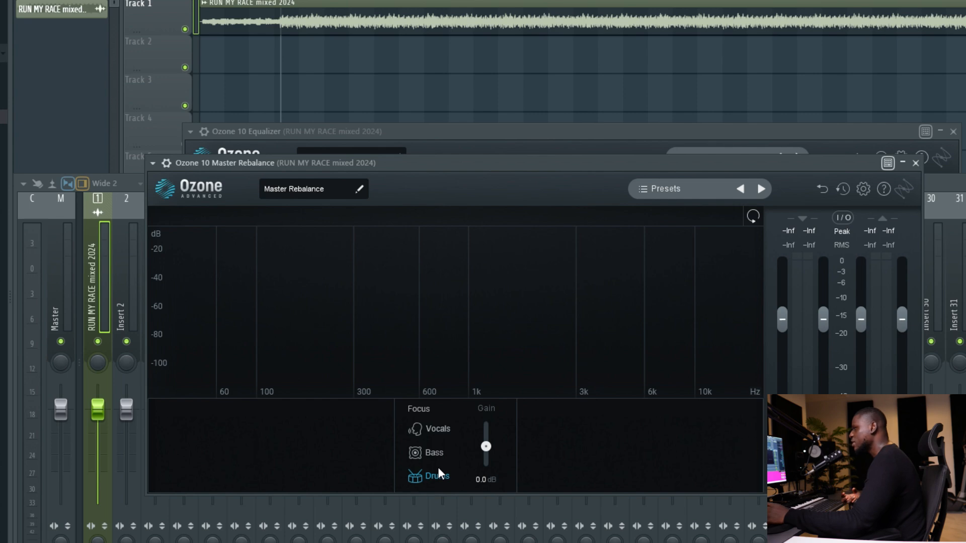
click(441, 434)
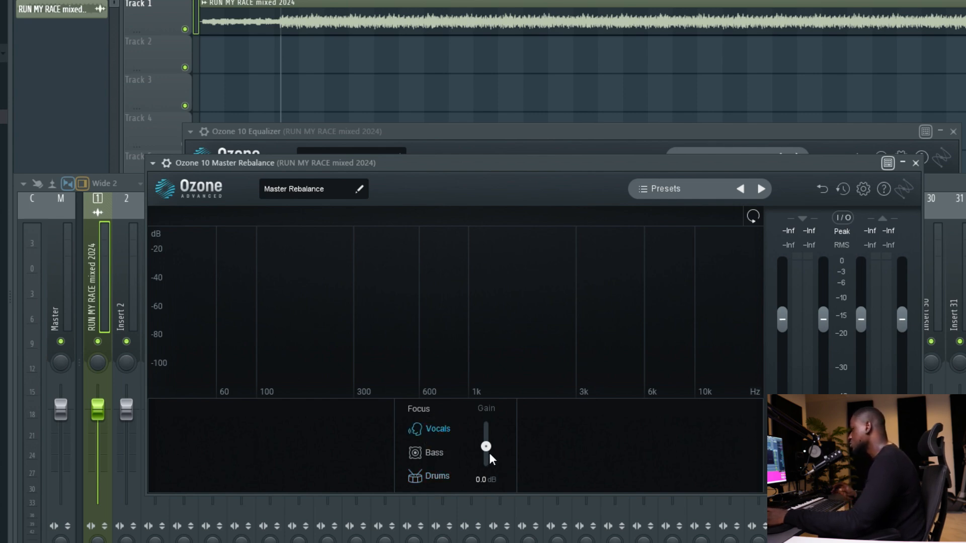
Step: Raise the vocal gain in Master Rebalance to 1.3 dB and listen briefly to the song
drag(487, 450, 487, 449)
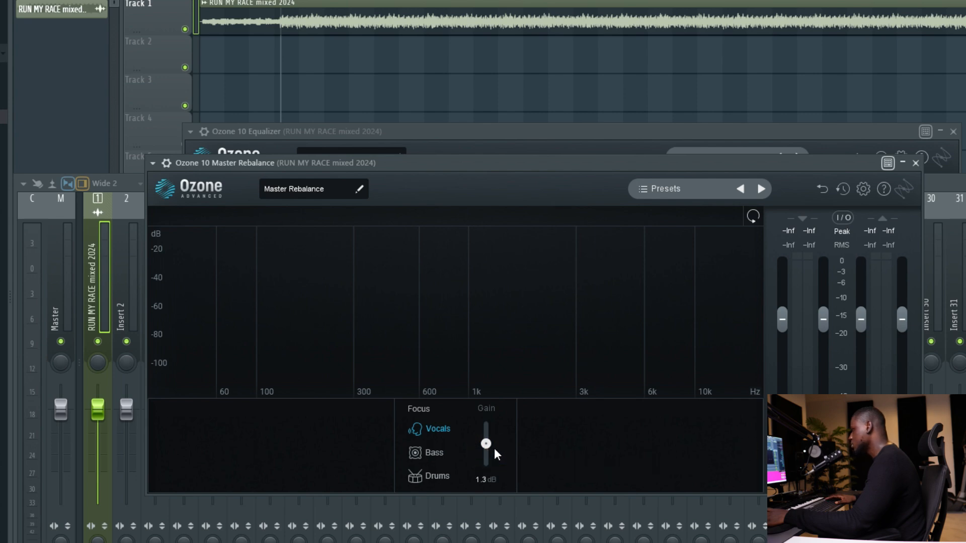
key(space)
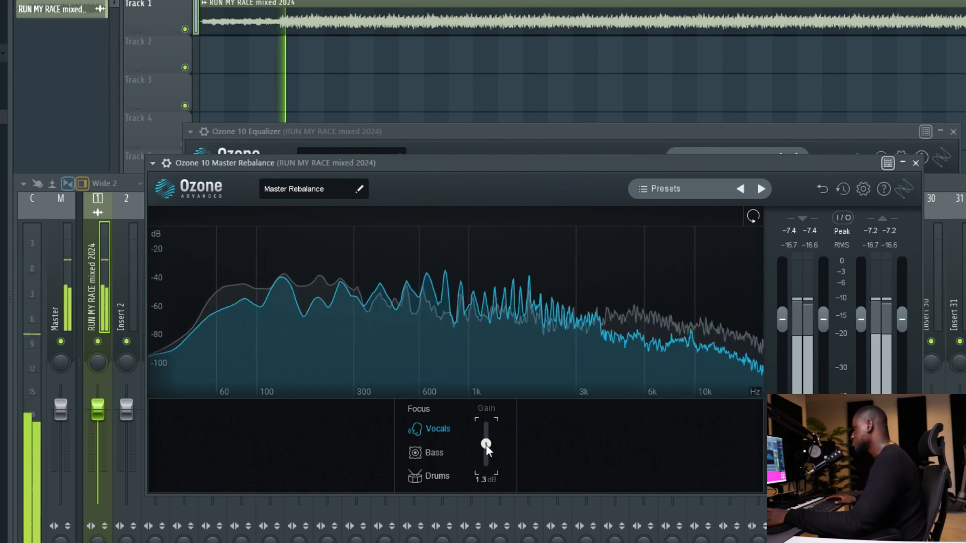
key(space)
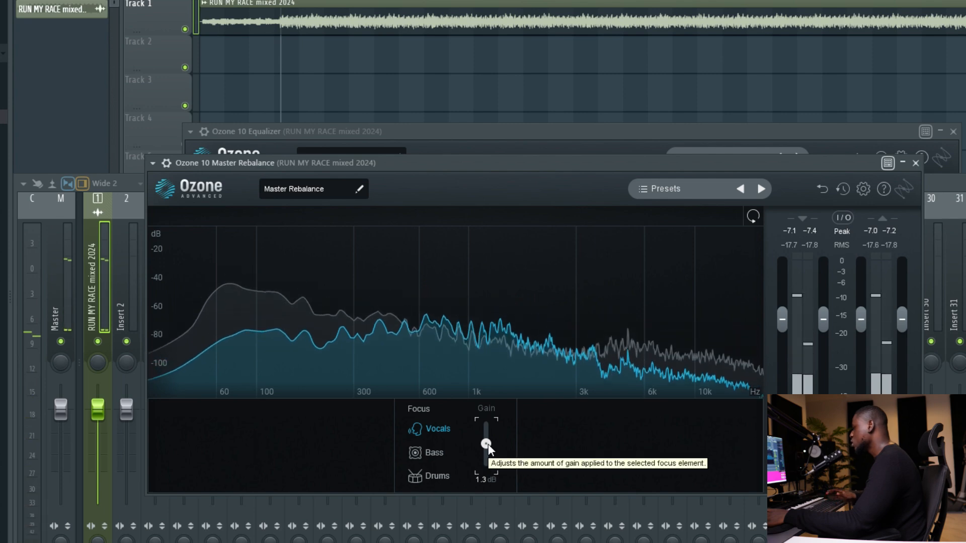
Step: Audition the vocals with an exaggerated gain of 9.0 dB and bring the gain back to 1.3 dB
drag(488, 444, 491, 426)
key(space)
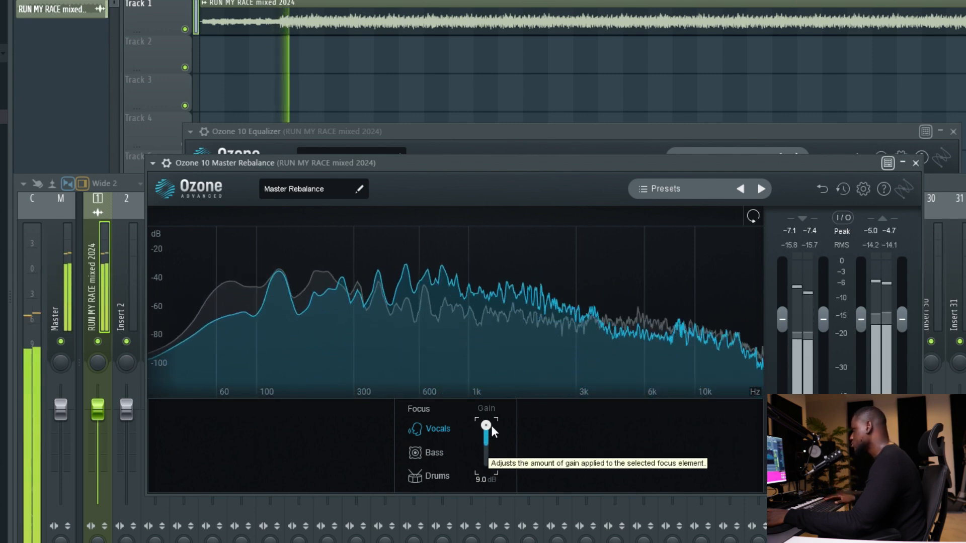
mouse_move(491, 426)
mouse_down()
mouse_move(491, 479)
mouse_move(494, 443)
mouse_up()
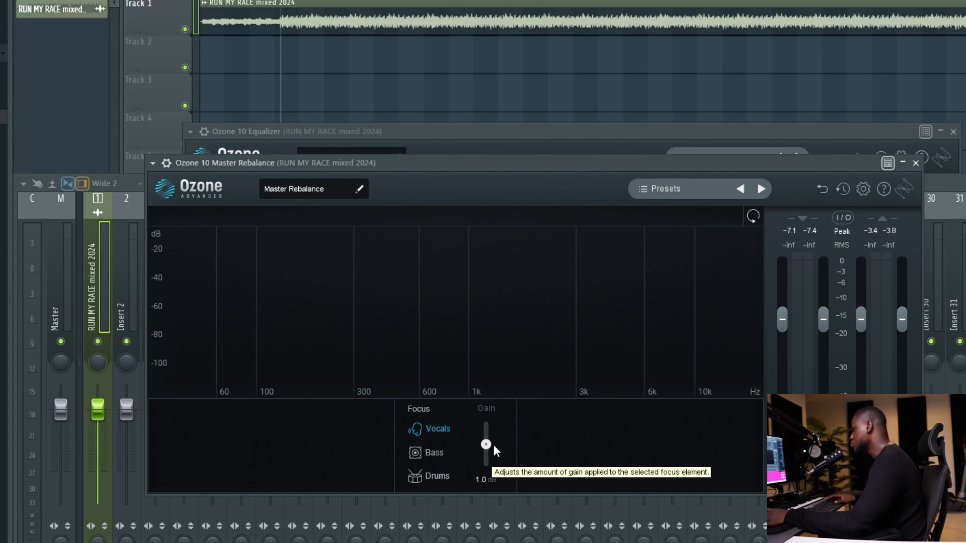
key(space)
drag(494, 445, 495, 444)
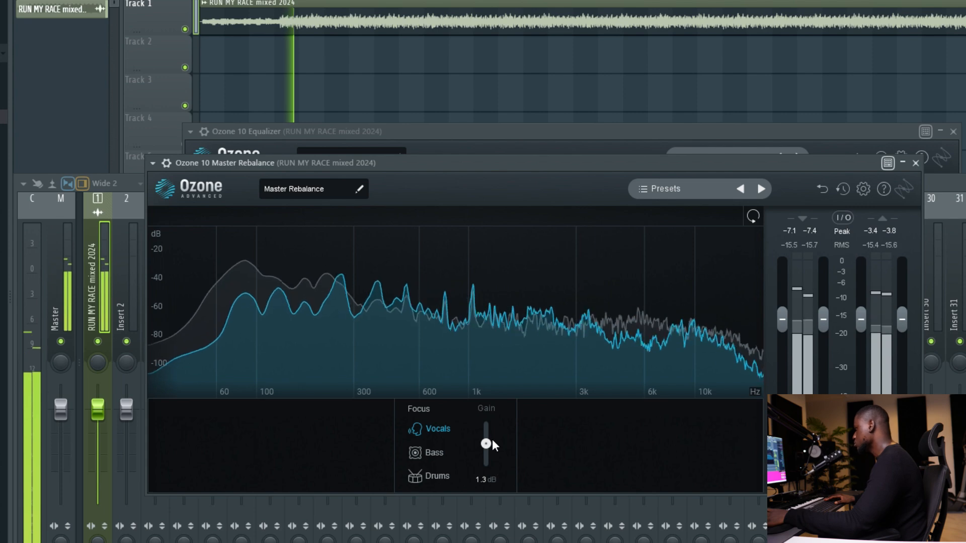
Step: Compare the song with Master Rebalance bypassed and enabled, and close the Master Rebalance and Equalizer windows
click(166, 163)
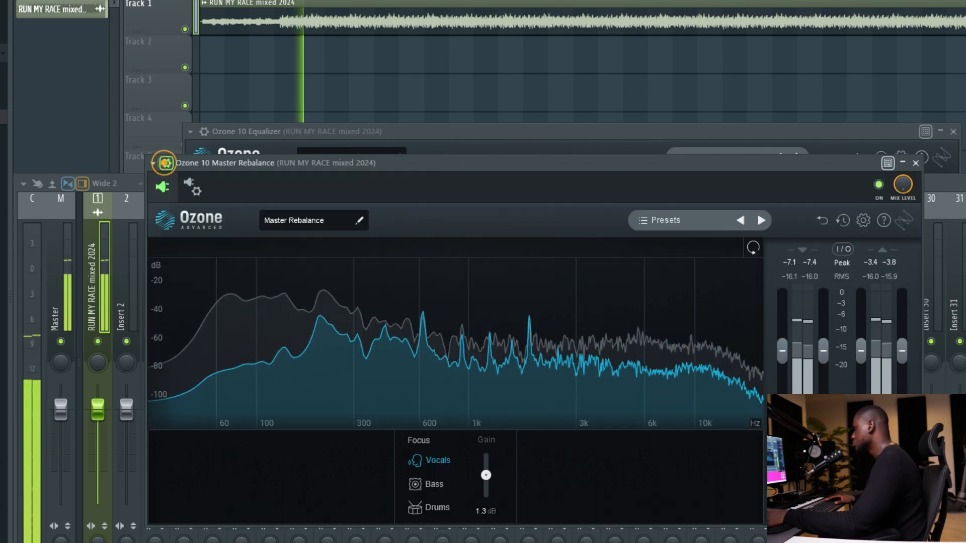
click(879, 184)
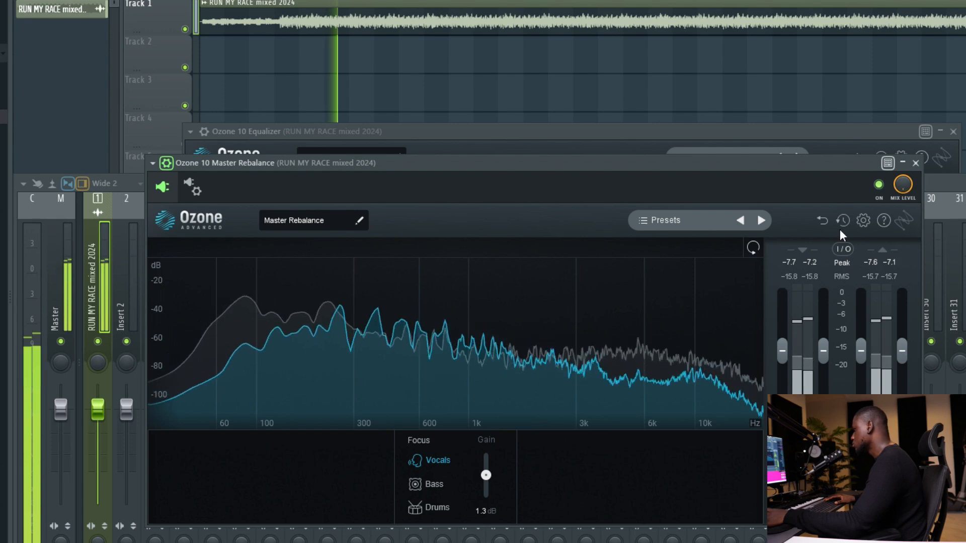
click(916, 163)
key(space)
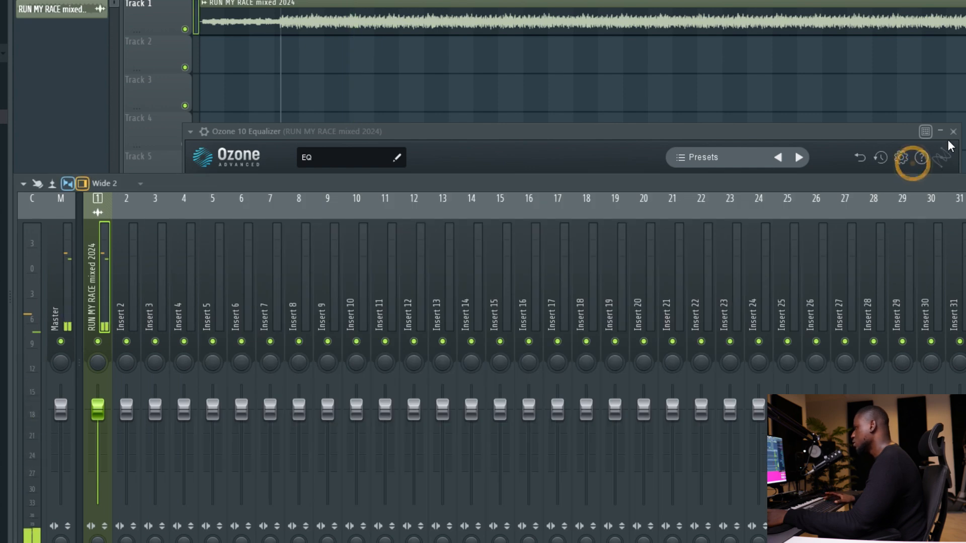
click(951, 131)
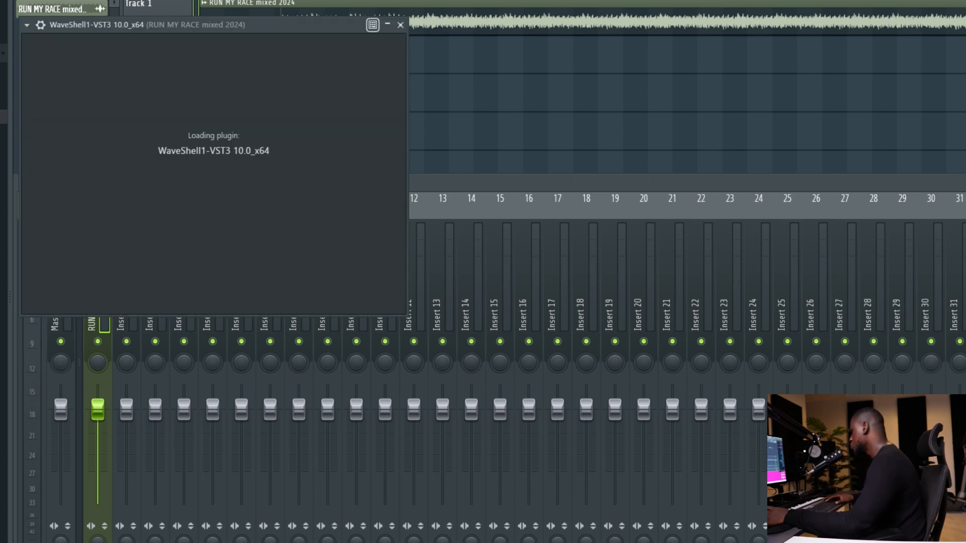
Step: Load the Waves CLA-76 compressor on the song's insert and place its window over the mixer
drag(264, 30, 517, 148)
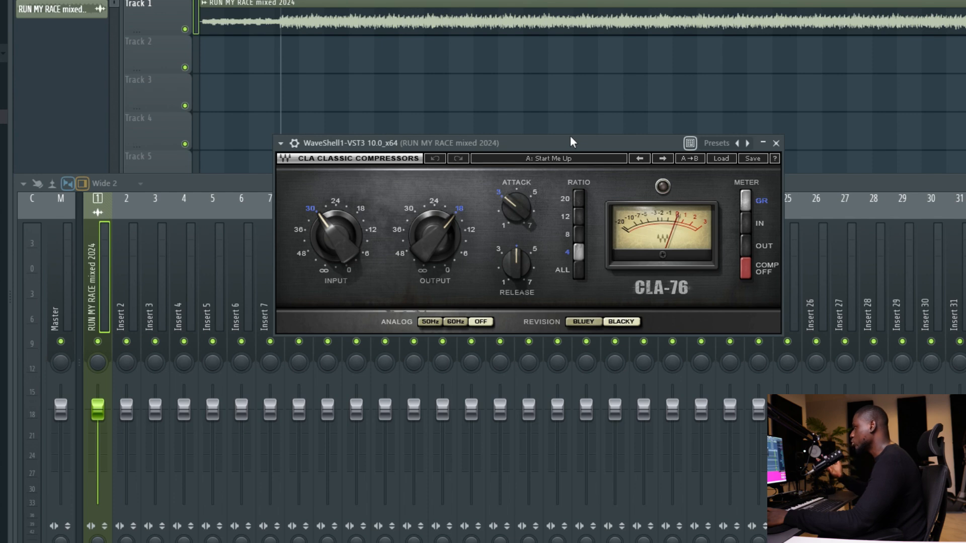
drag(539, 145, 539, 158)
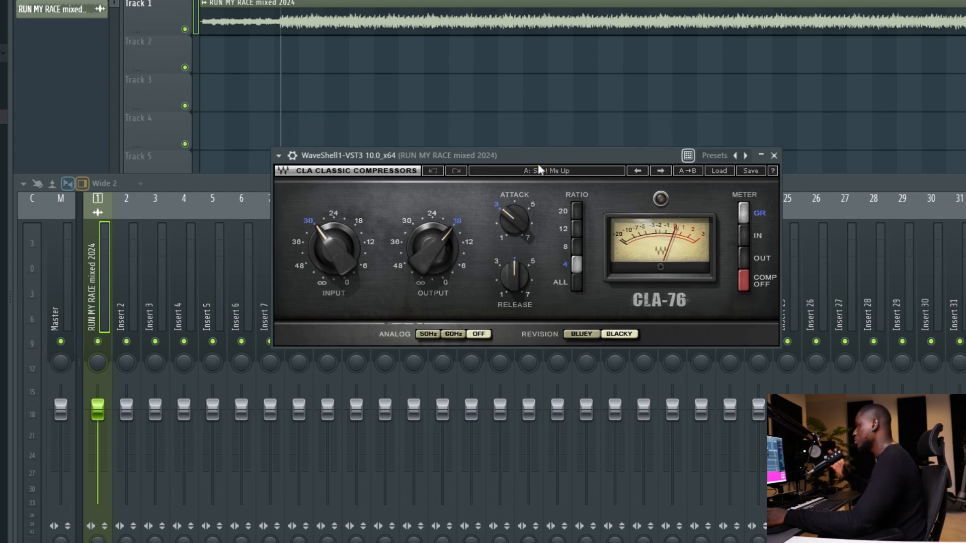
drag(539, 164, 537, 156)
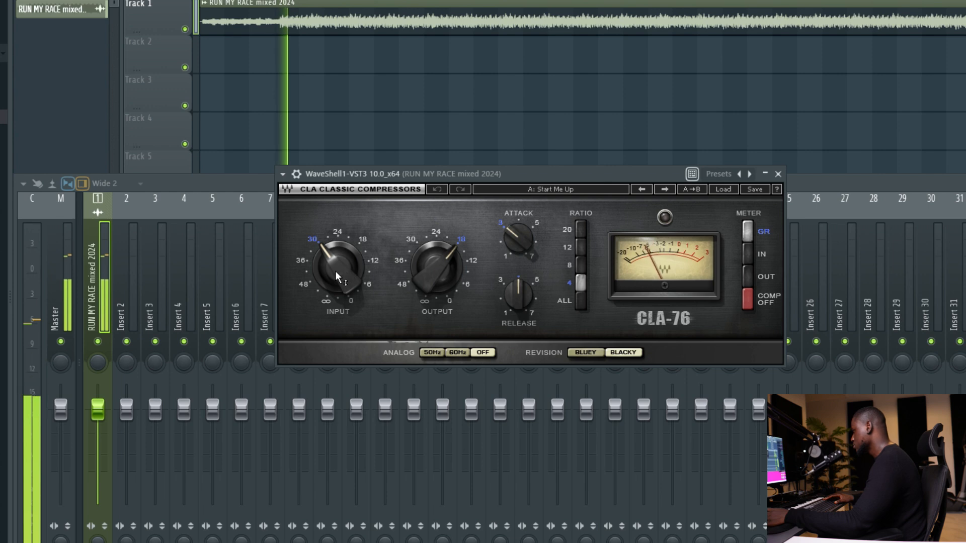
Step: Compare the song with the CLA-76 compressor bypassed and enabled during playback
click(298, 175)
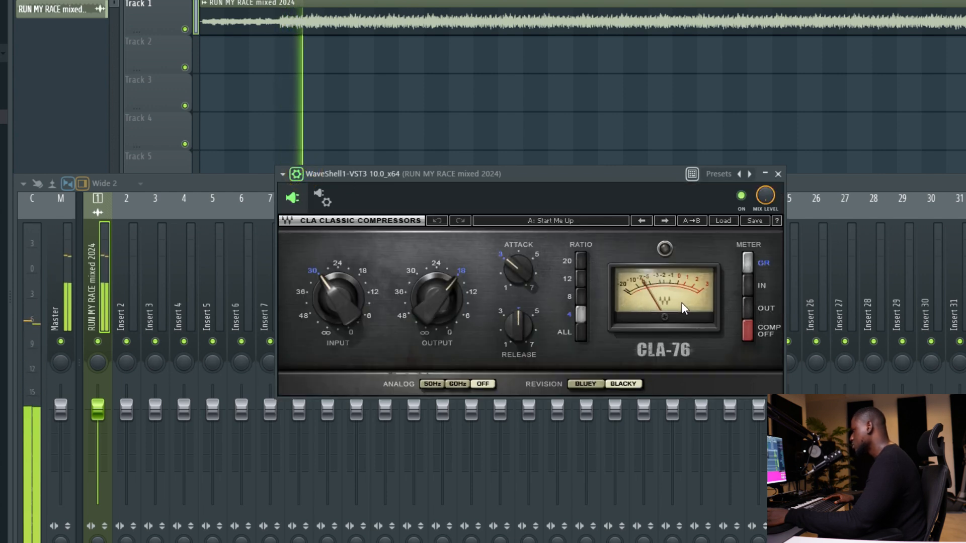
key(space)
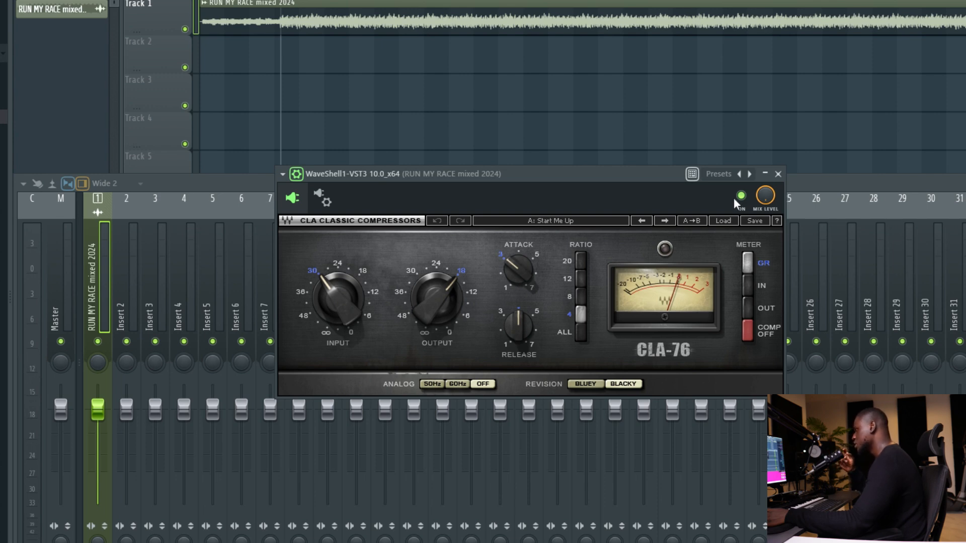
click(743, 197)
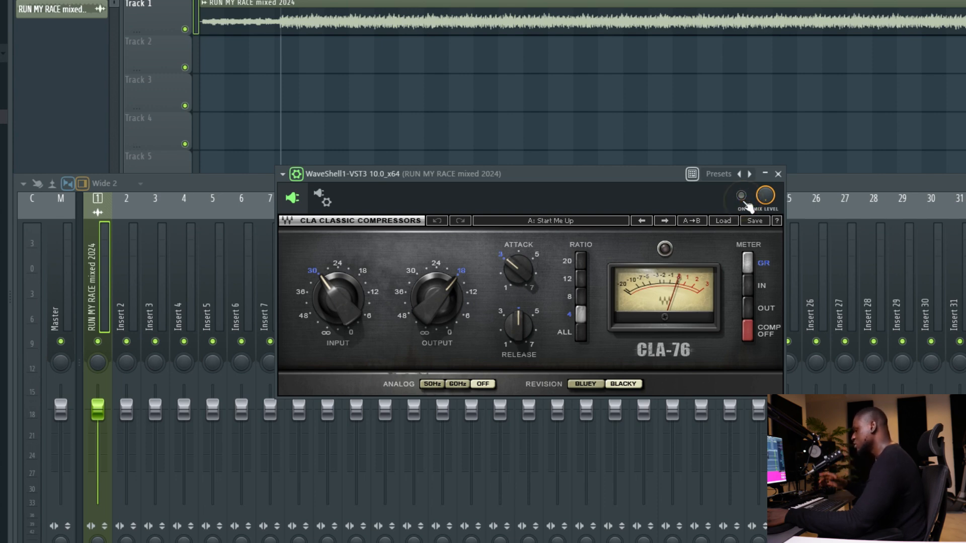
key(space)
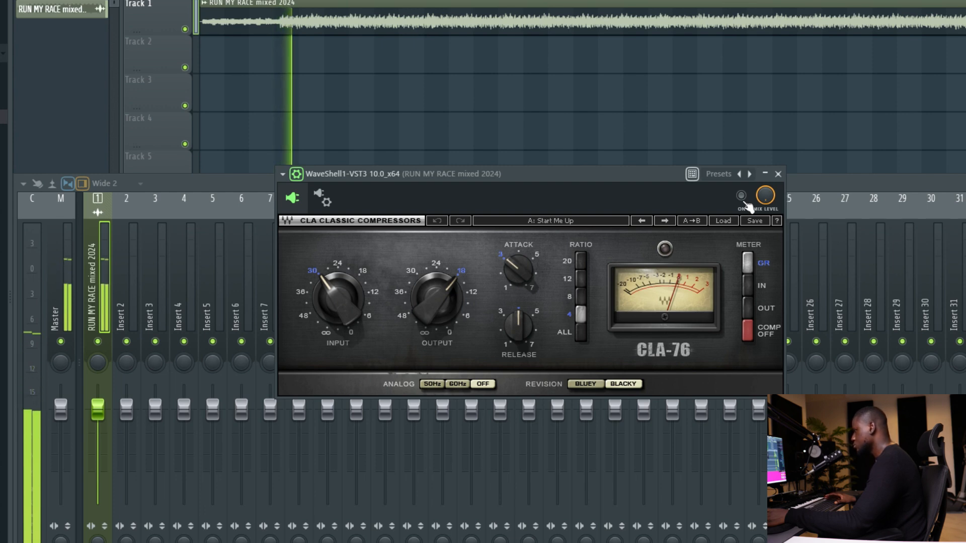
click(743, 199)
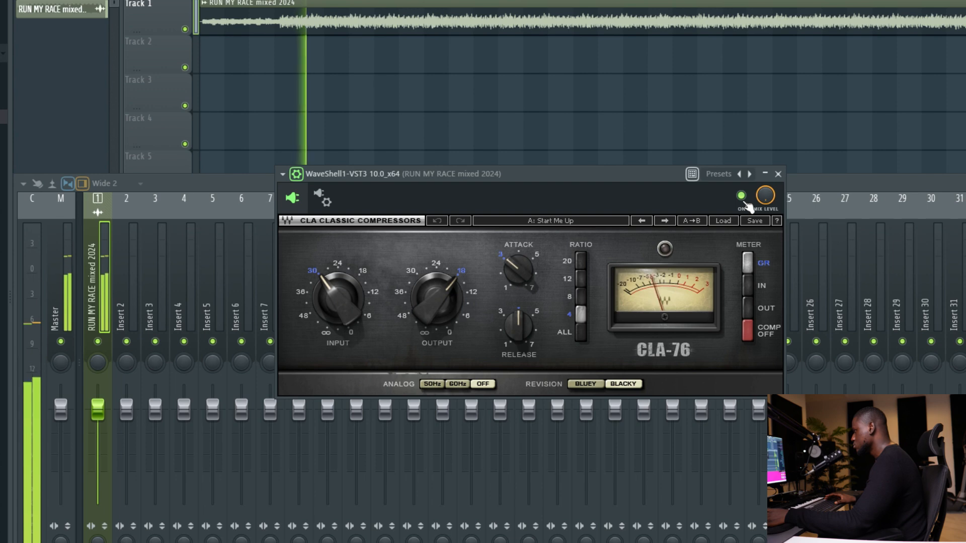
Step: Recheck the playing song with the CLA-76 off and on, stop playback and leave the compressor bypassed
click(743, 199)
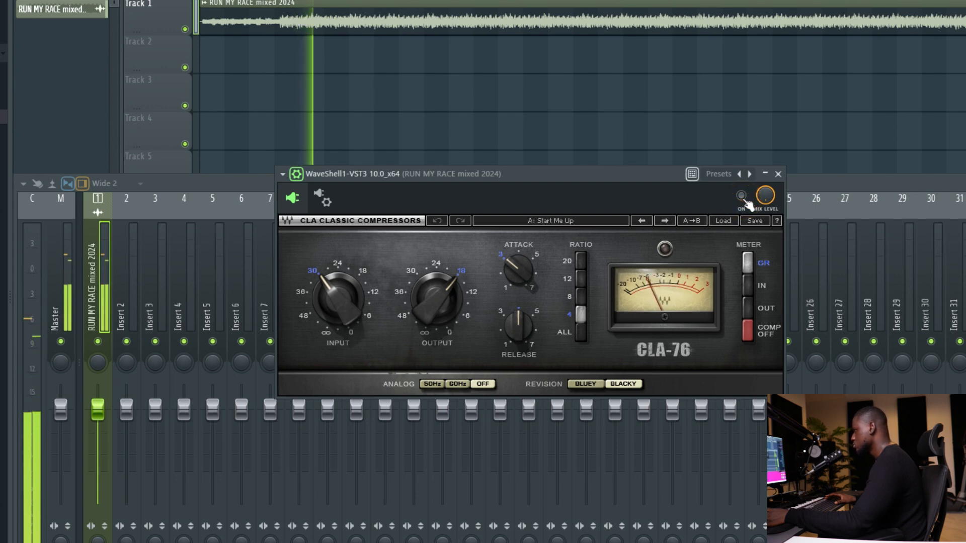
click(743, 198)
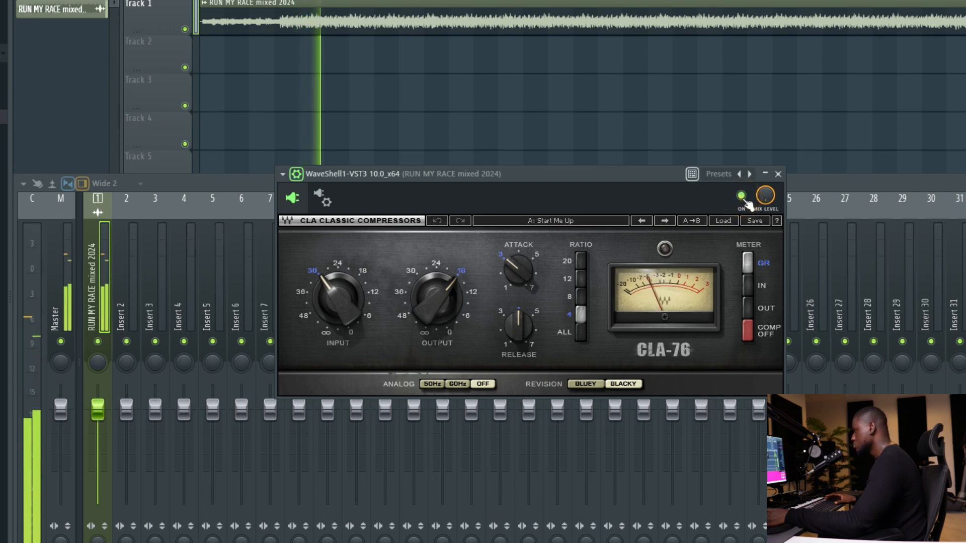
key(space)
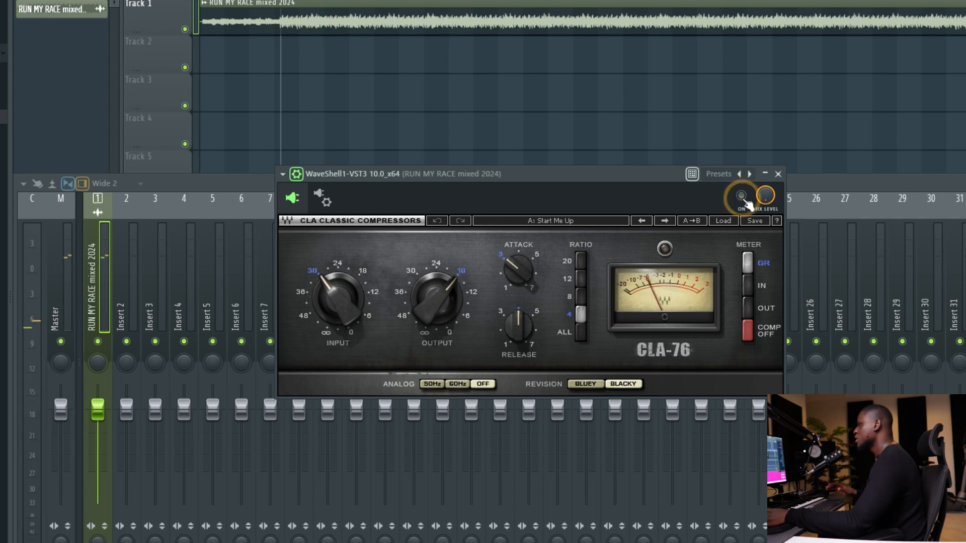
click(742, 197)
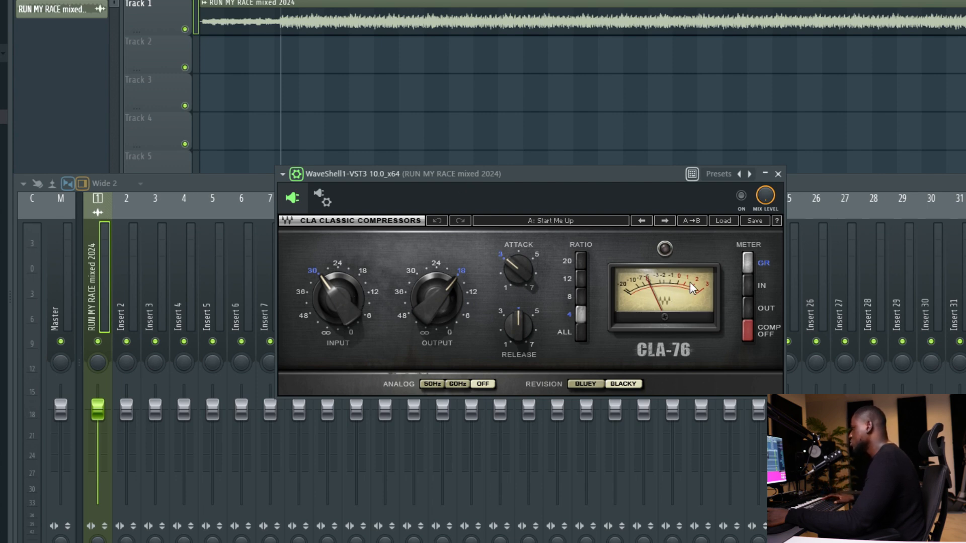
Step: Lower the CLA-76 input to between 30 and 36, enable the compressor during playback, and stop the song
key(space)
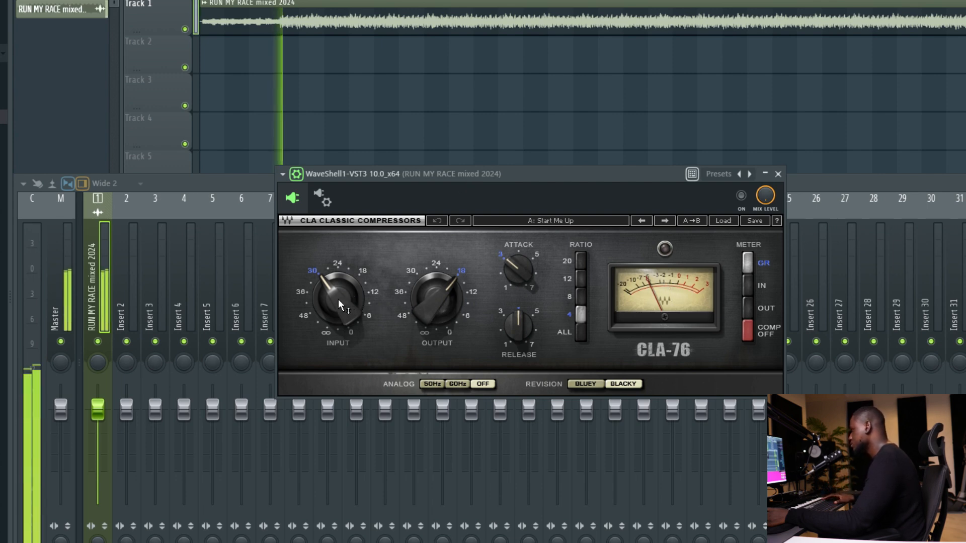
mouse_move(338, 299)
mouse_down()
mouse_move(338, 291)
mouse_move(339, 304)
mouse_up()
click(742, 196)
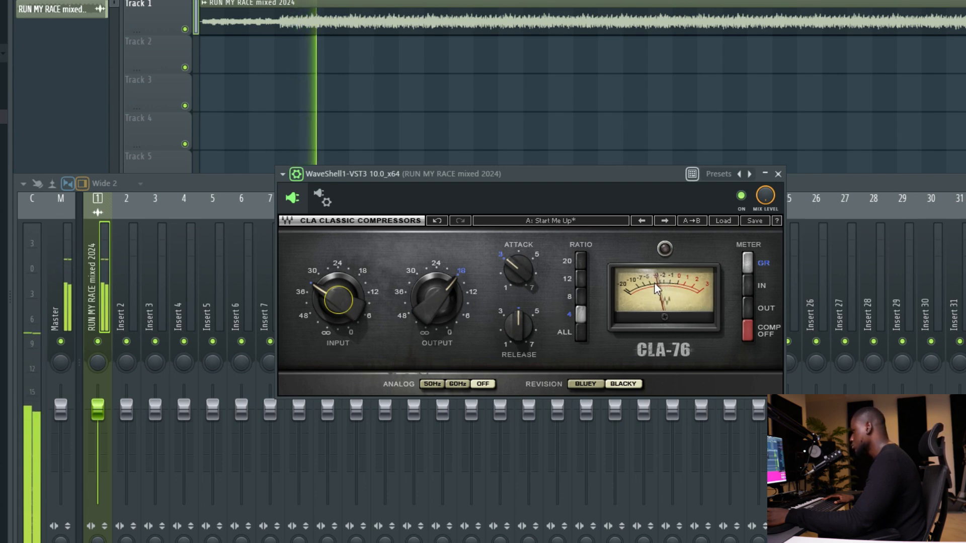
key(space)
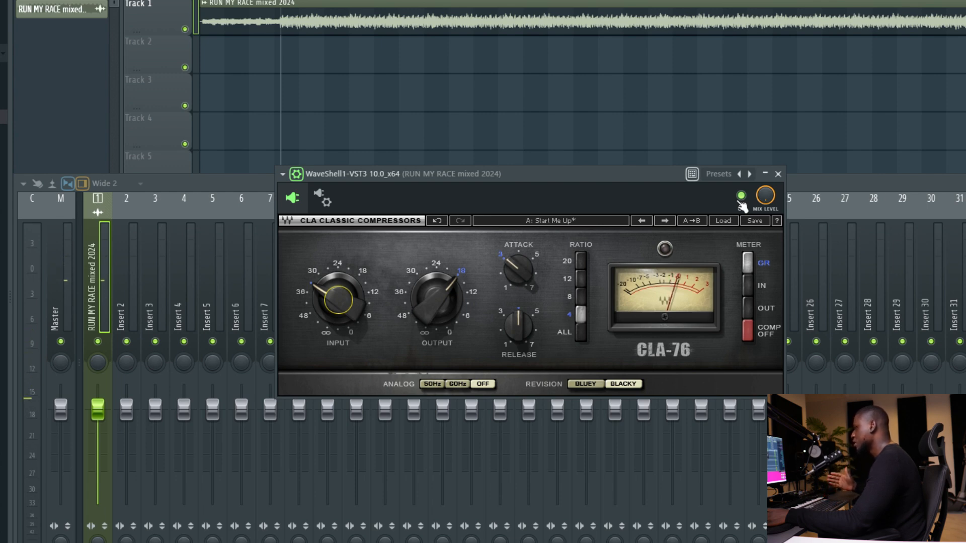
Step: Compare the song with the CLA-76 bypassed and enabled at the reduced input setting
click(741, 197)
key(space)
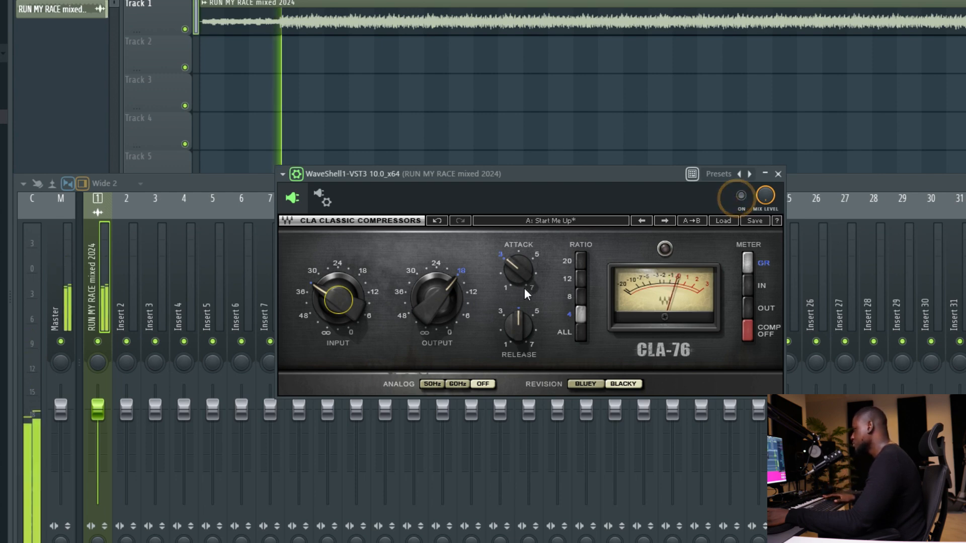
click(741, 198)
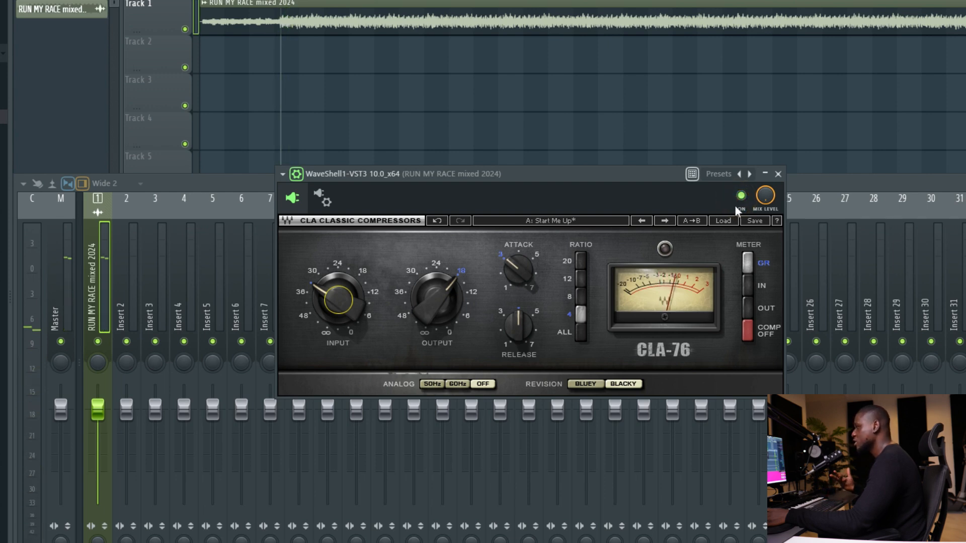
click(741, 199)
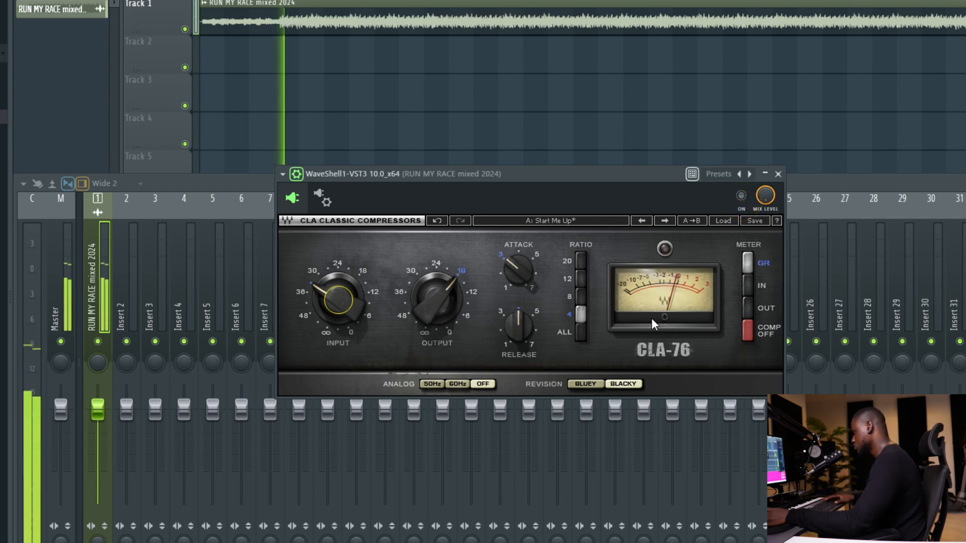
mouse_move(428, 306)
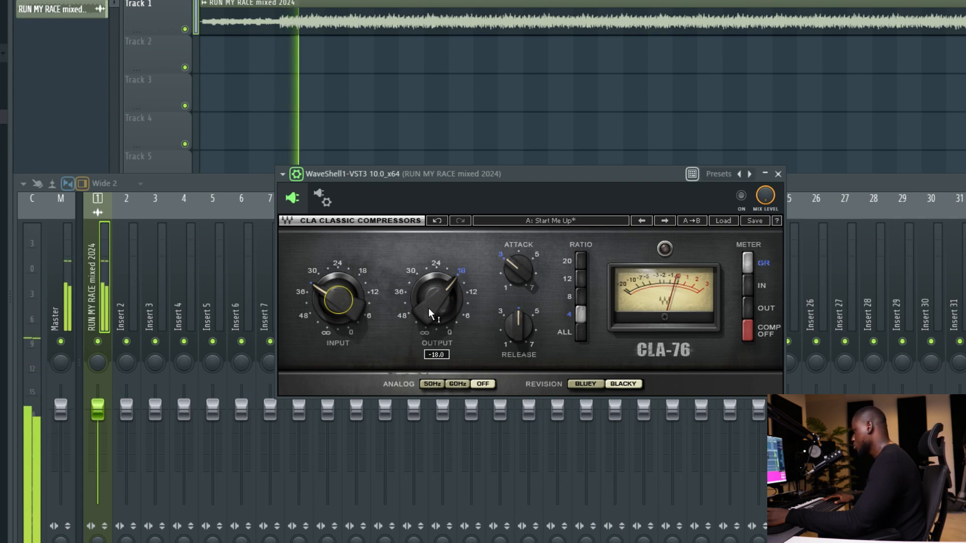
click(740, 196)
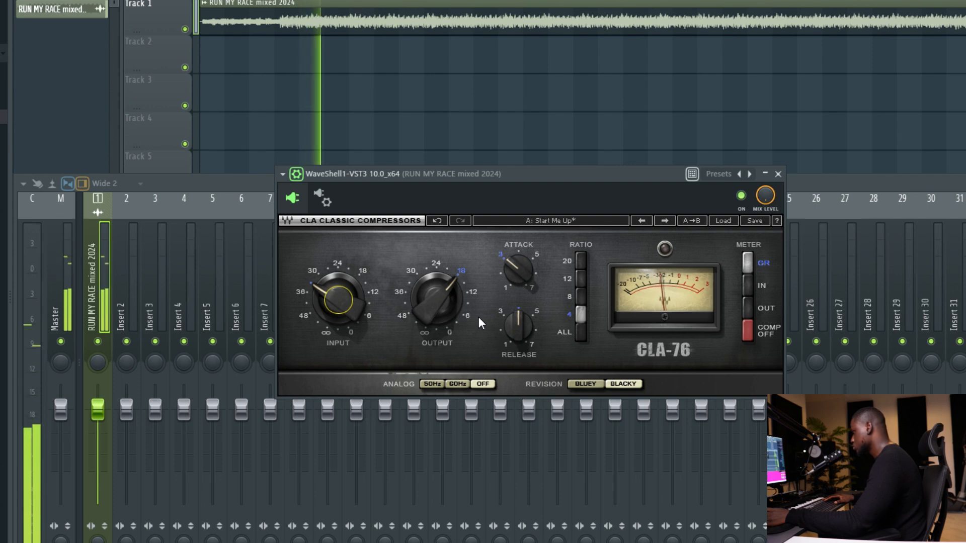
Step: Stop playback, lower the CLA-76 attack to 1.85 and the release to about 2, and audition the song
key(space)
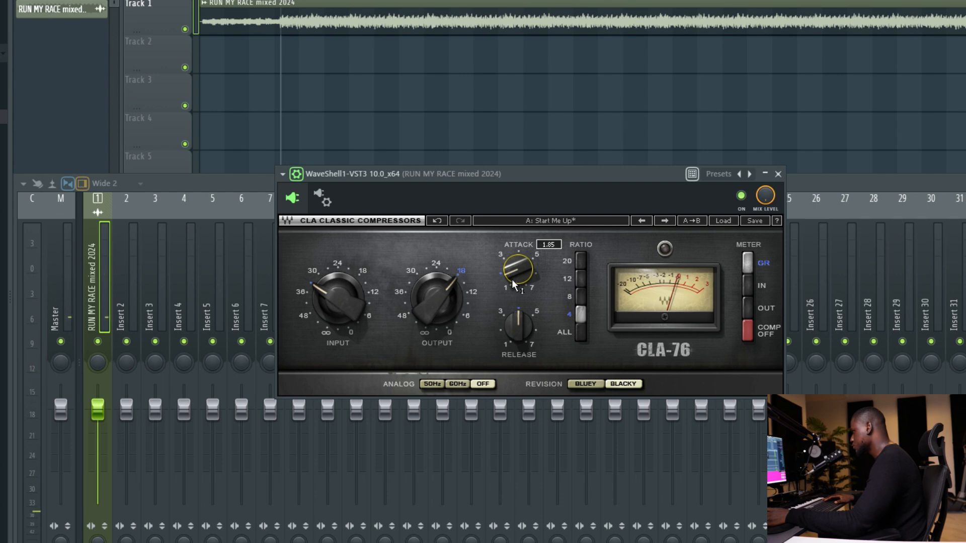
drag(517, 334, 517, 363)
key(space)
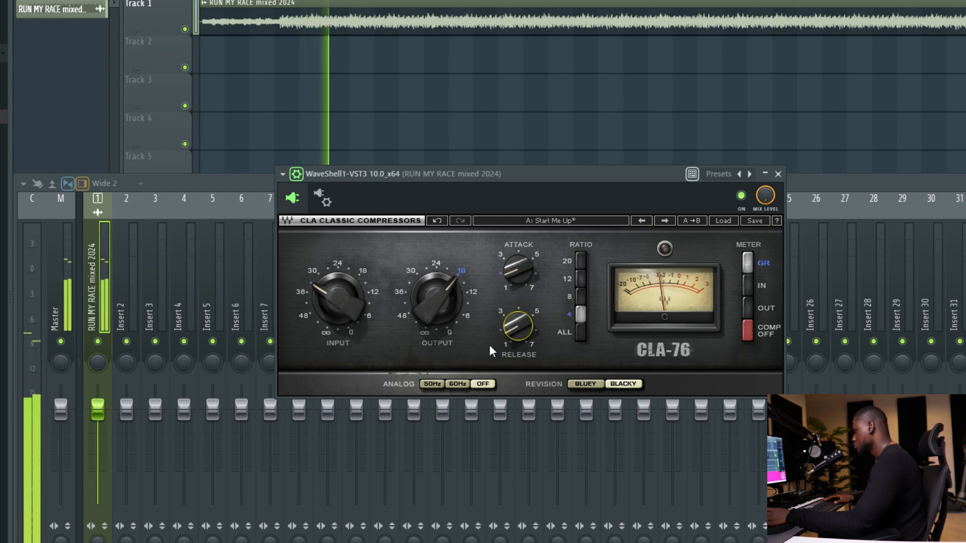
key(space)
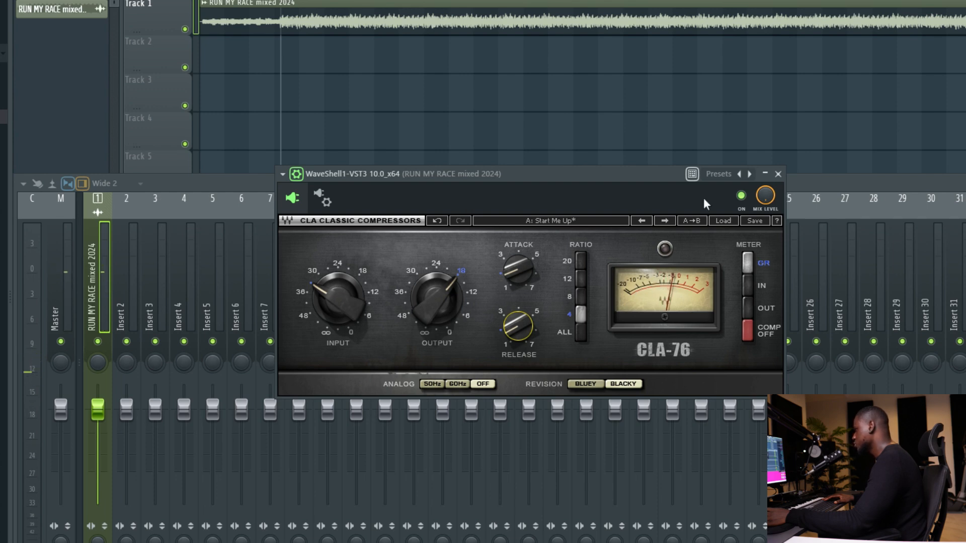
Step: Compare the song repeatedly with the CLA-76 bypassed and enabled using the slower attack and release, leaving it enabled and playback stopped
key(space)
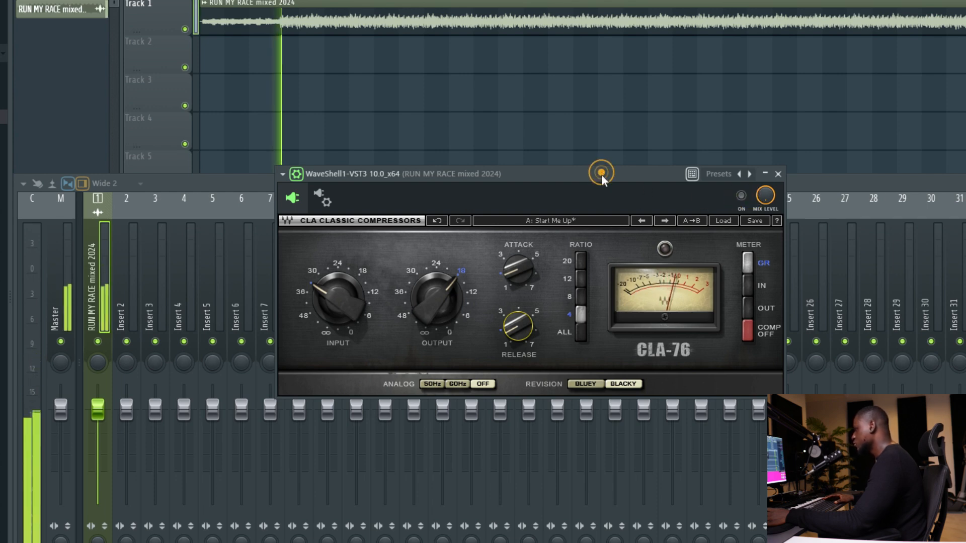
click(742, 197)
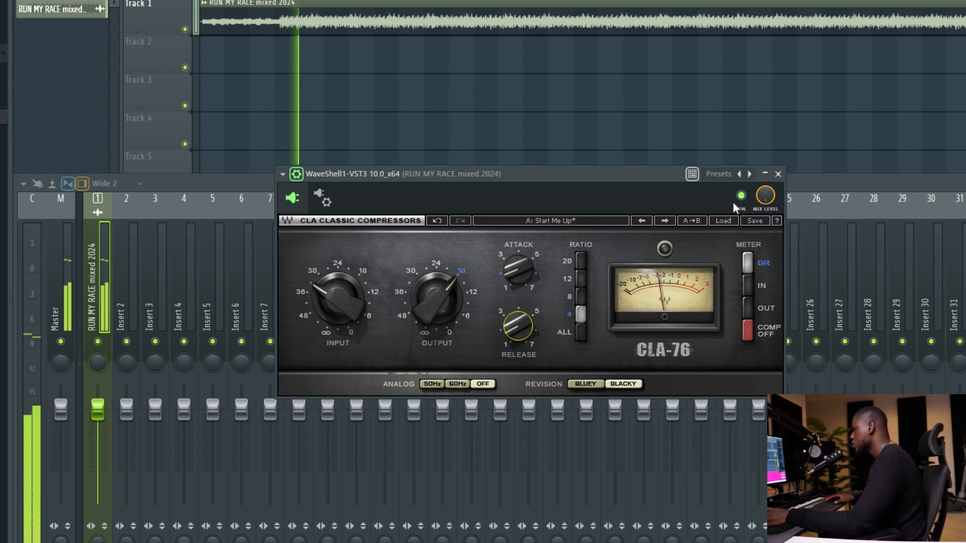
key(space)
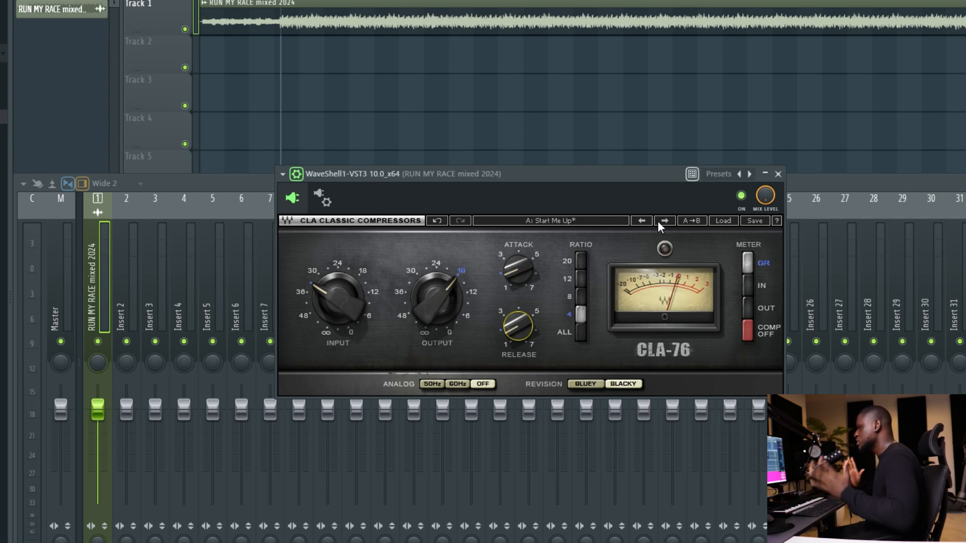
key(space)
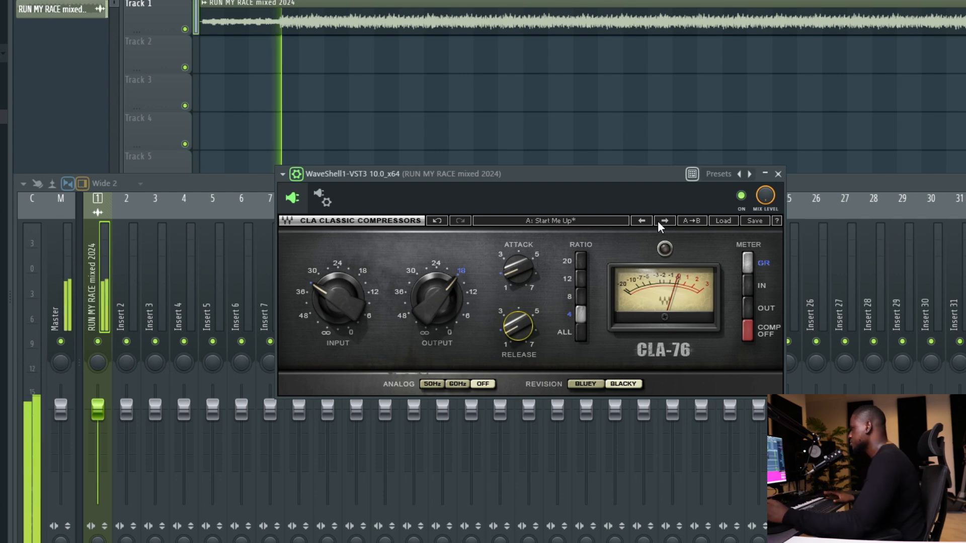
click(748, 198)
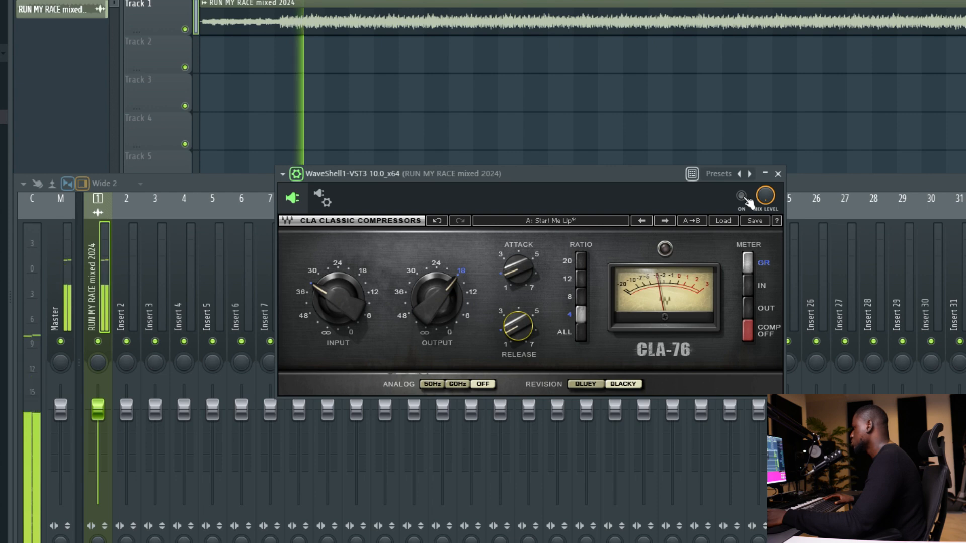
click(748, 197)
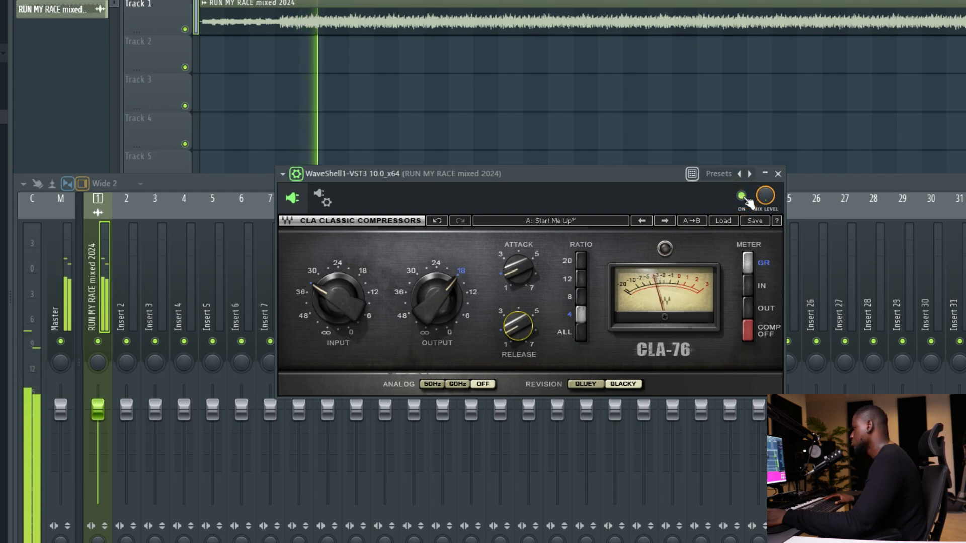
click(743, 196)
click(743, 196)
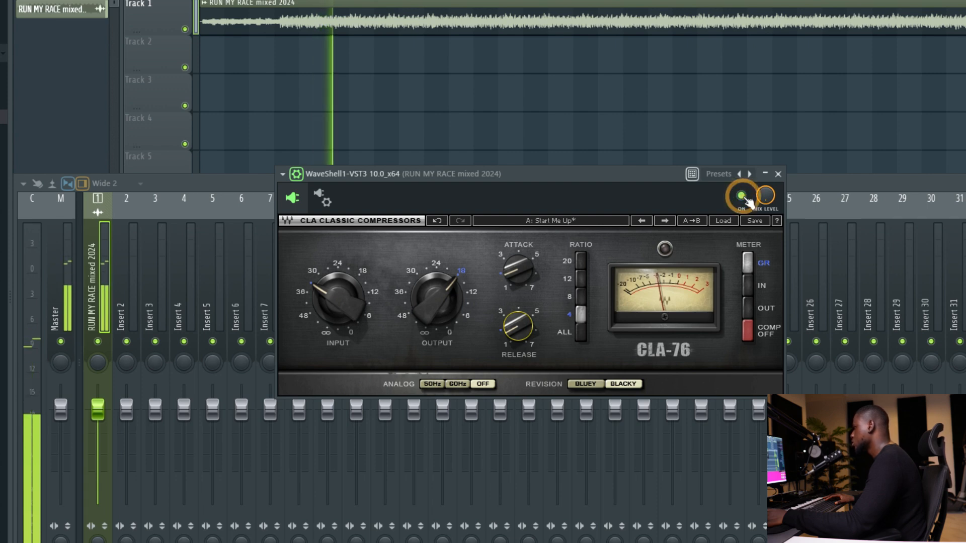
key(space)
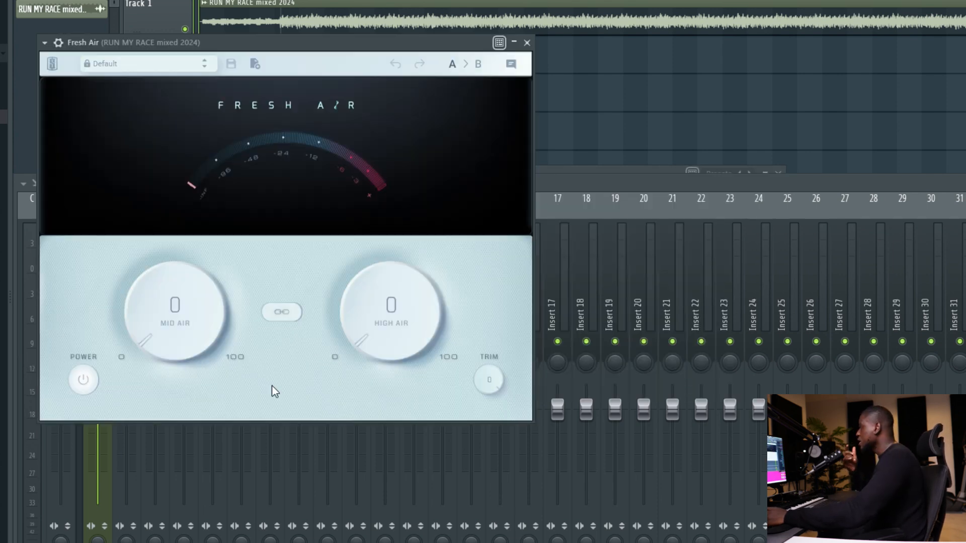
Step: Move the Fresh Air window over the middle of the mixer and try its High Air and Mid Air knobs, leaving both at 0
drag(211, 48, 427, 90)
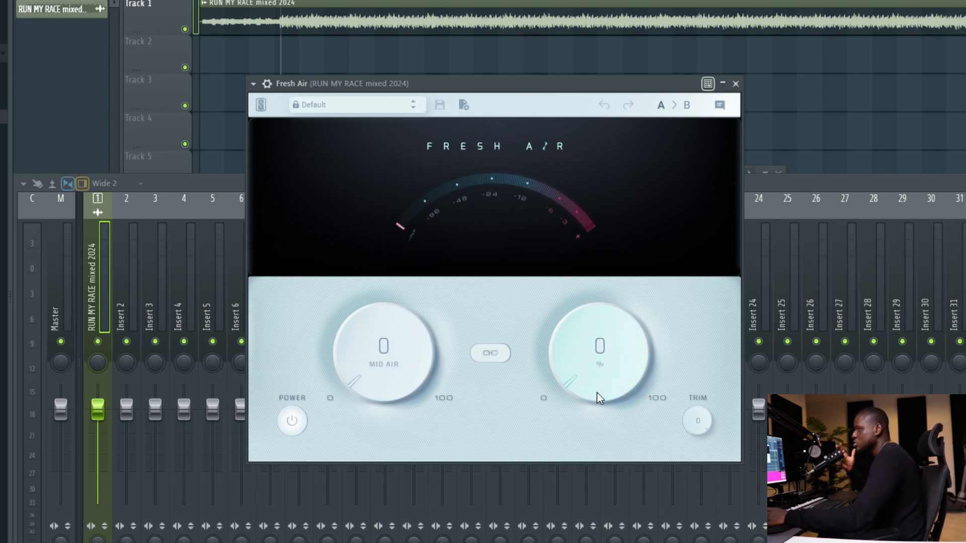
drag(592, 381, 533, 381)
click(366, 83)
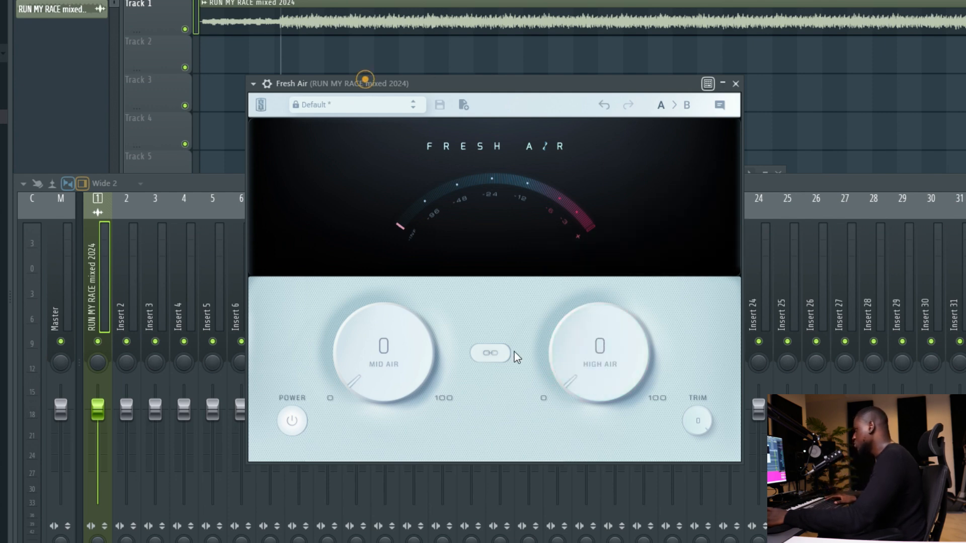
drag(570, 346, 587, 404)
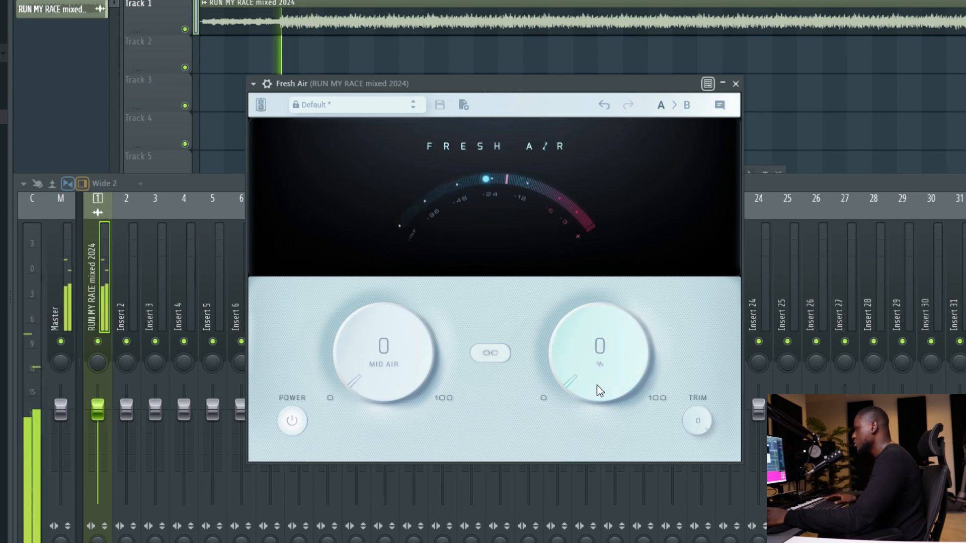
mouse_move(597, 384)
mouse_down()
mouse_move(629, 293)
mouse_move(590, 388)
mouse_up()
drag(371, 364, 403, 403)
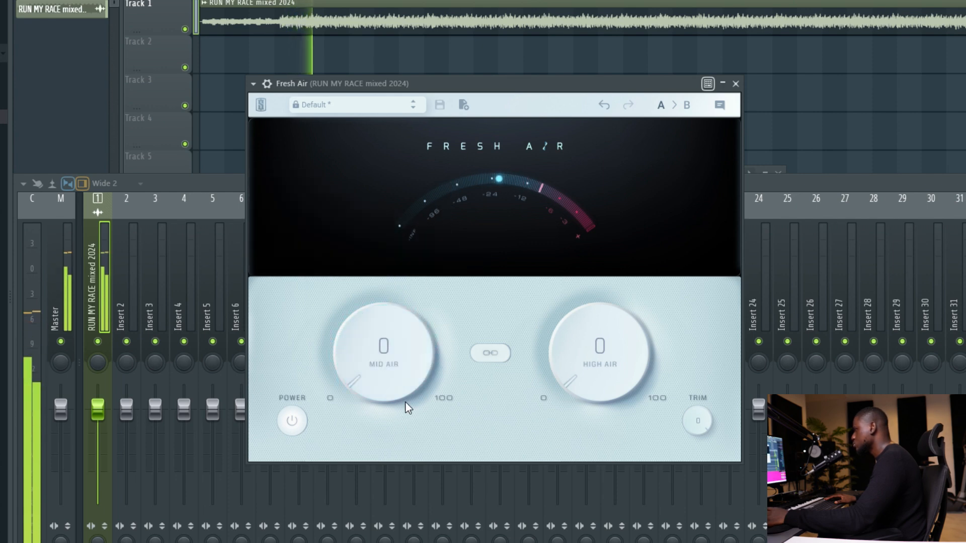
click(485, 92)
key(space)
Step: Set Fresh Air's Mid Air to 10 and High Air to 12, and start playback
drag(393, 380, 399, 358)
click(394, 378)
drag(599, 361, 609, 342)
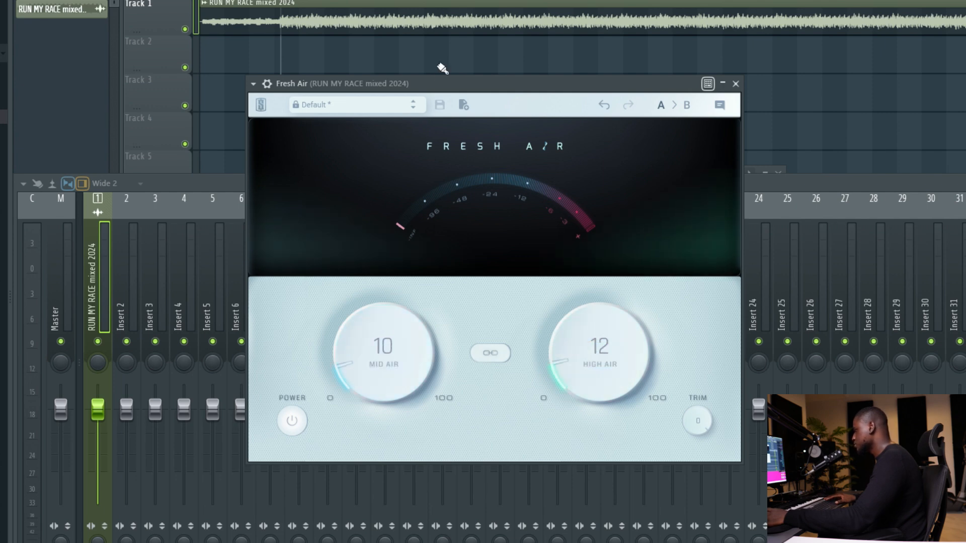
key(space)
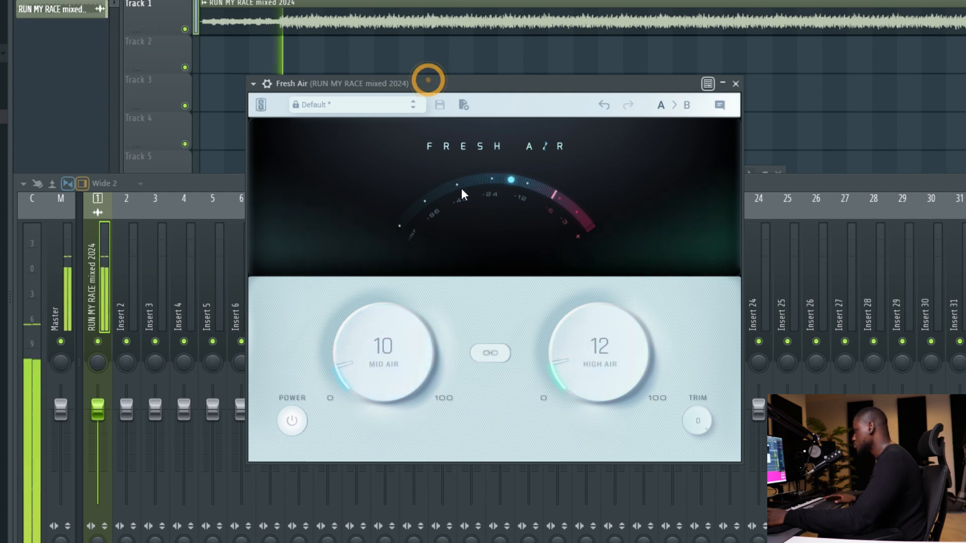
Step: Show Fresh Air's wrapper controls, lower High Air to 6, and compare the song with the plugin bypassed and enabled
click(265, 87)
drag(578, 341, 579, 371)
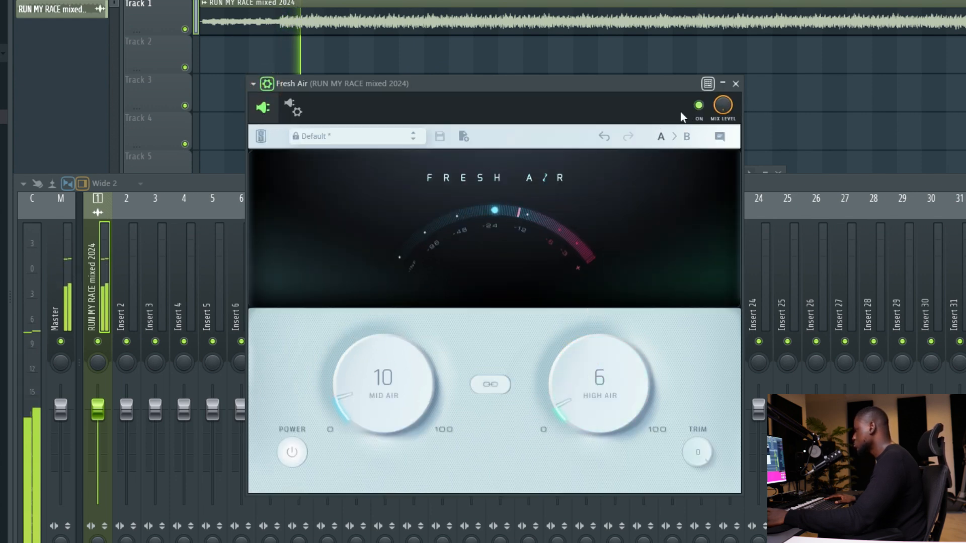
click(699, 106)
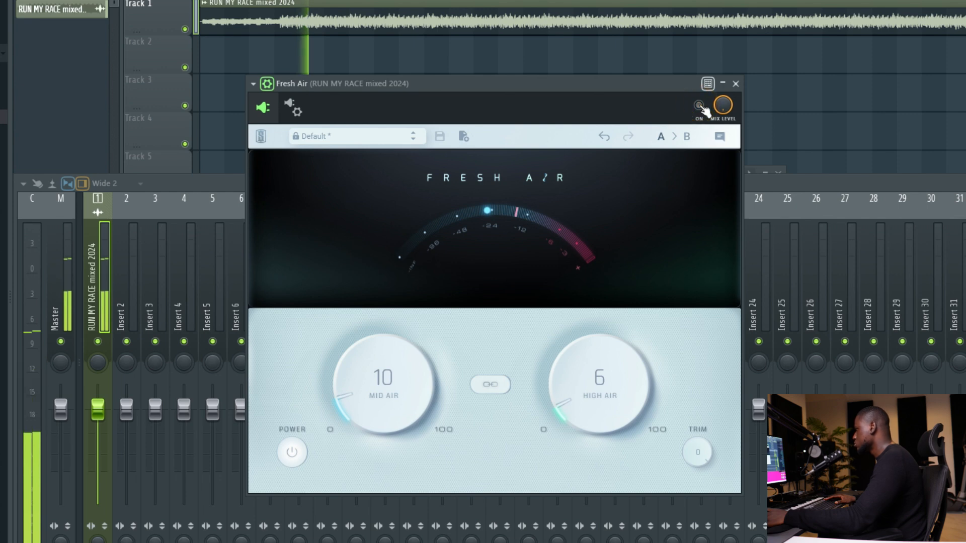
click(699, 105)
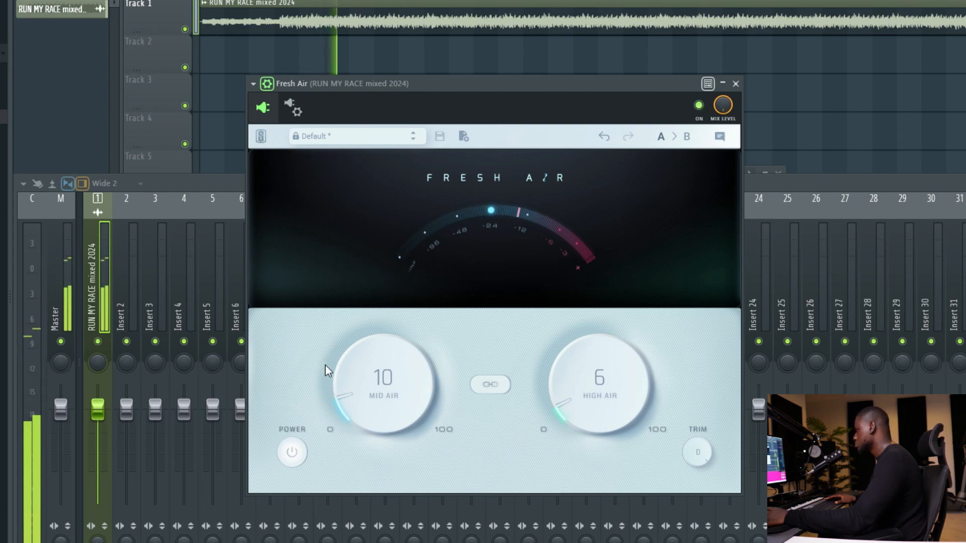
Step: Reduce Mid Air to 9 and High Air to 5, and bypass Fresh Air to hear the song without it
drag(351, 401, 352, 402)
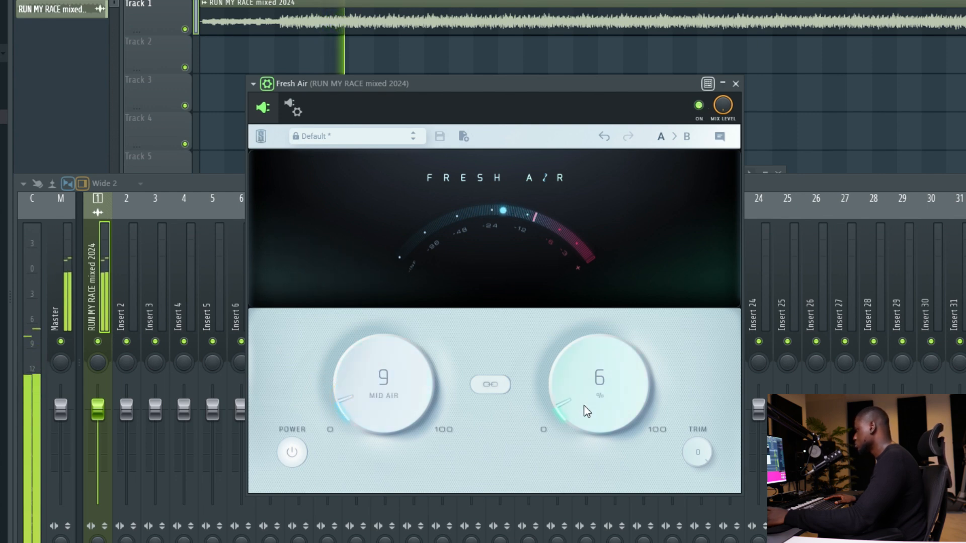
mouse_move(614, 400)
mouse_down()
mouse_move(607, 410)
mouse_move(597, 404)
mouse_move(600, 390)
mouse_up()
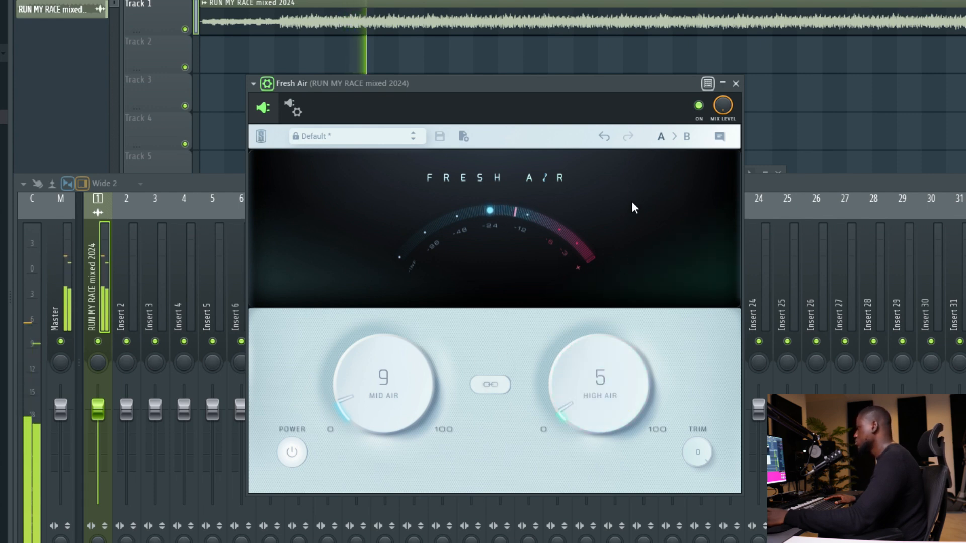
click(704, 105)
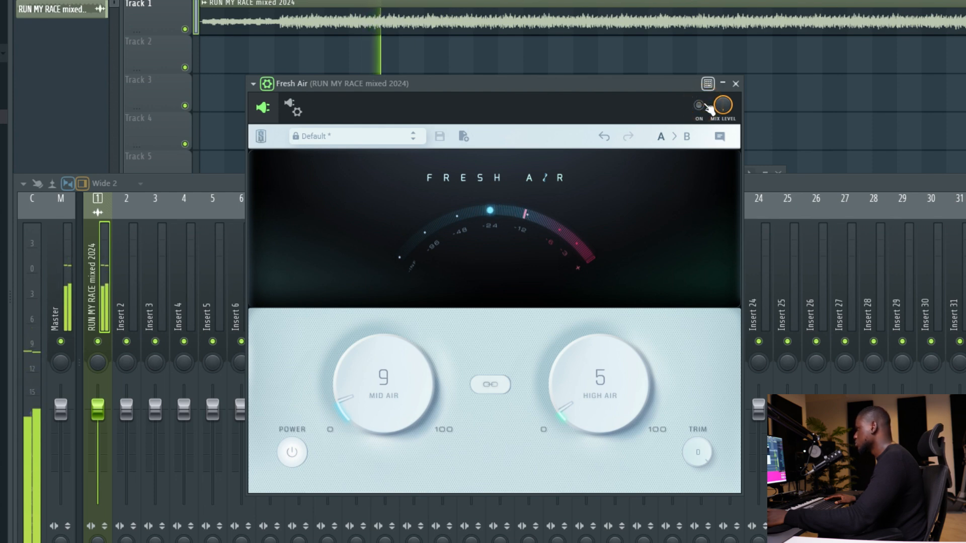
Step: Re-enable Fresh Air, stop playback and lower High Air to 0
click(705, 106)
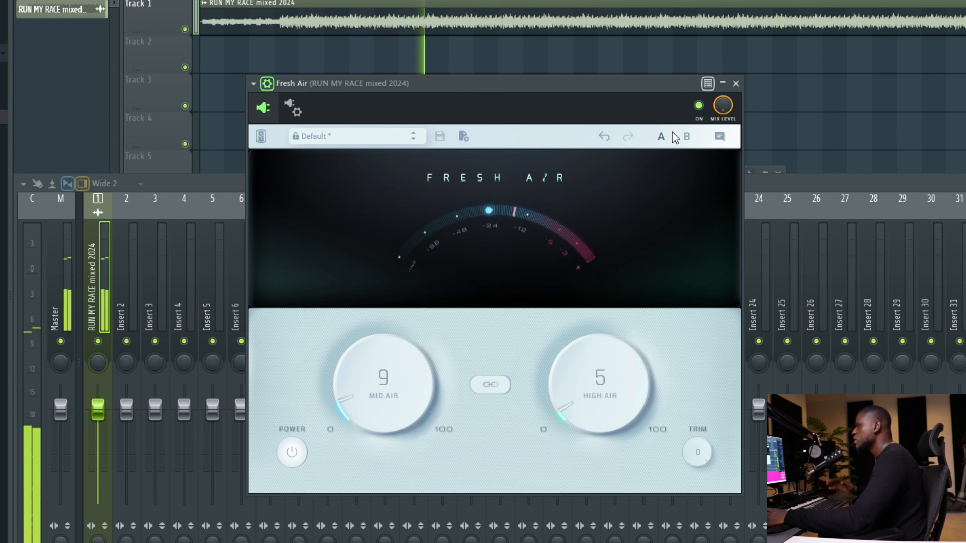
click(527, 86)
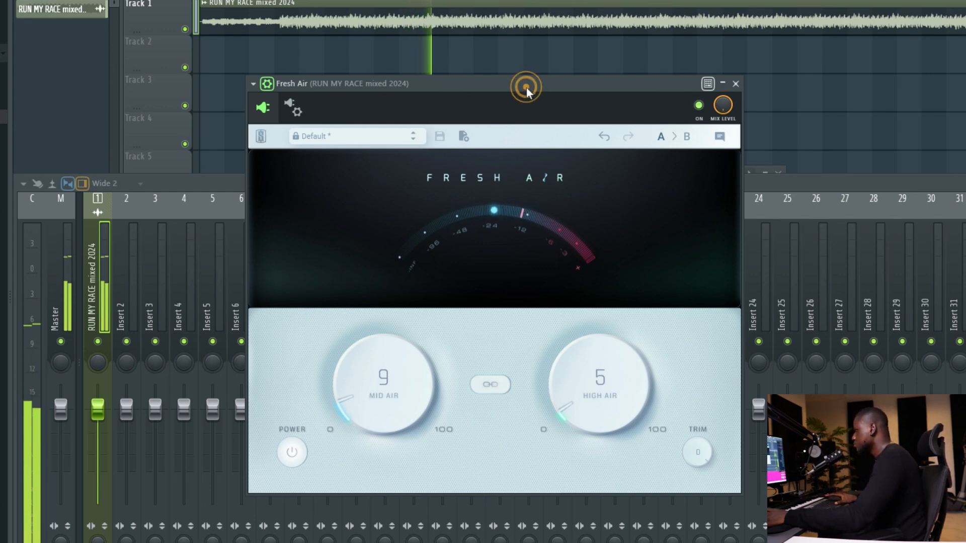
key(space)
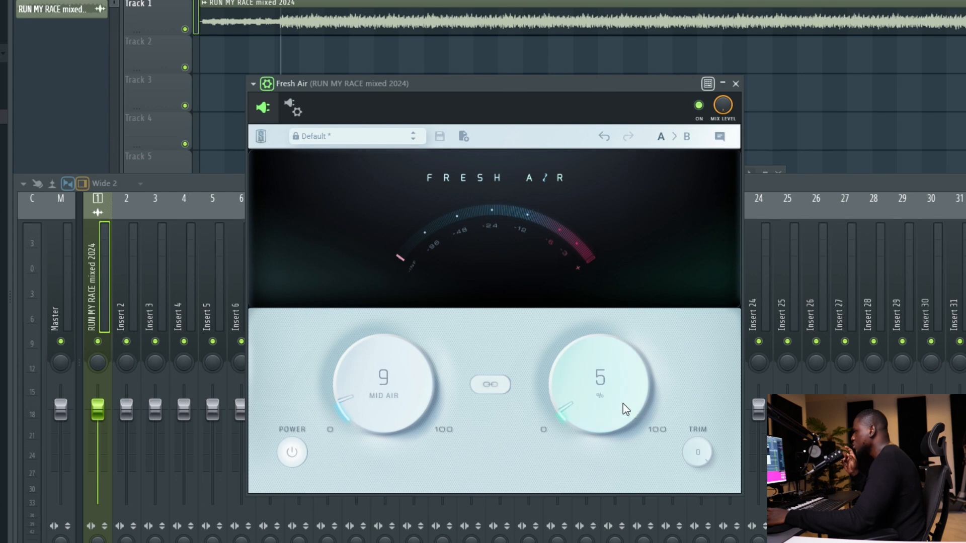
drag(618, 407, 617, 418)
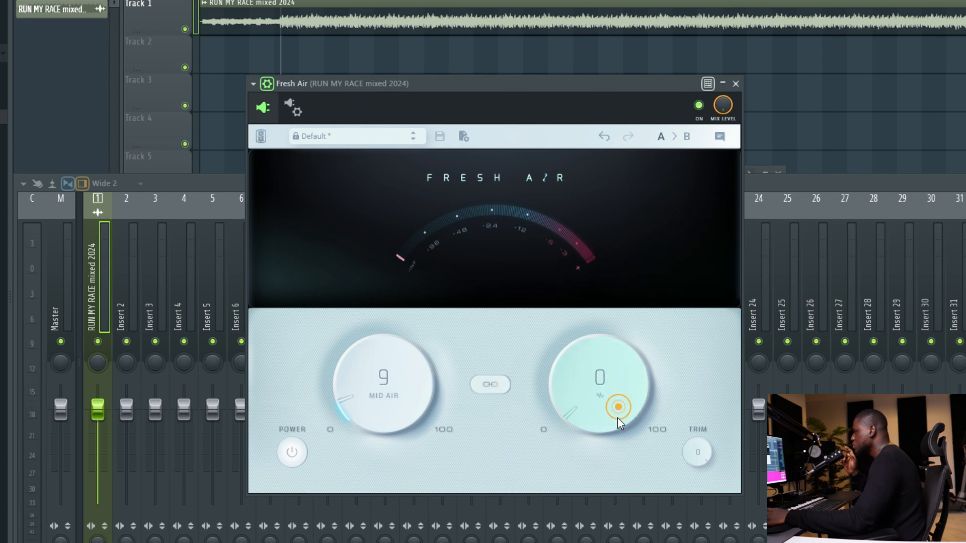
Step: Play the song to compare it with Fresh Air bypassed and enabled, shift the plugin window slightly, and stop playback
key(space)
click(442, 85)
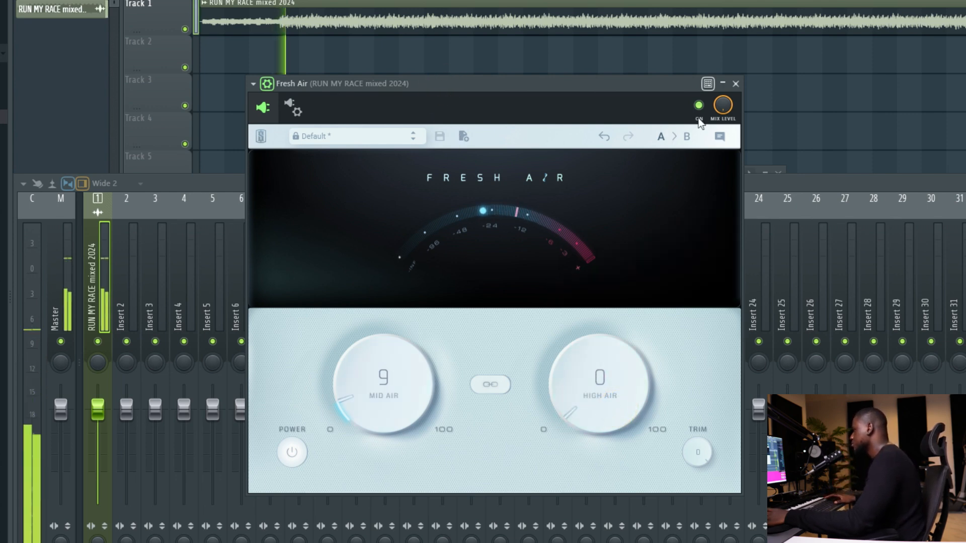
click(699, 107)
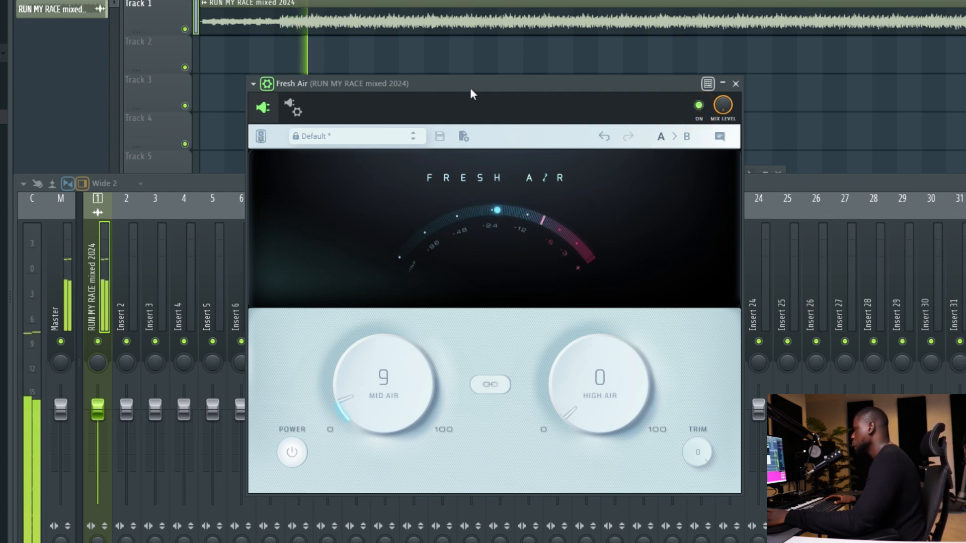
drag(470, 88, 525, 96)
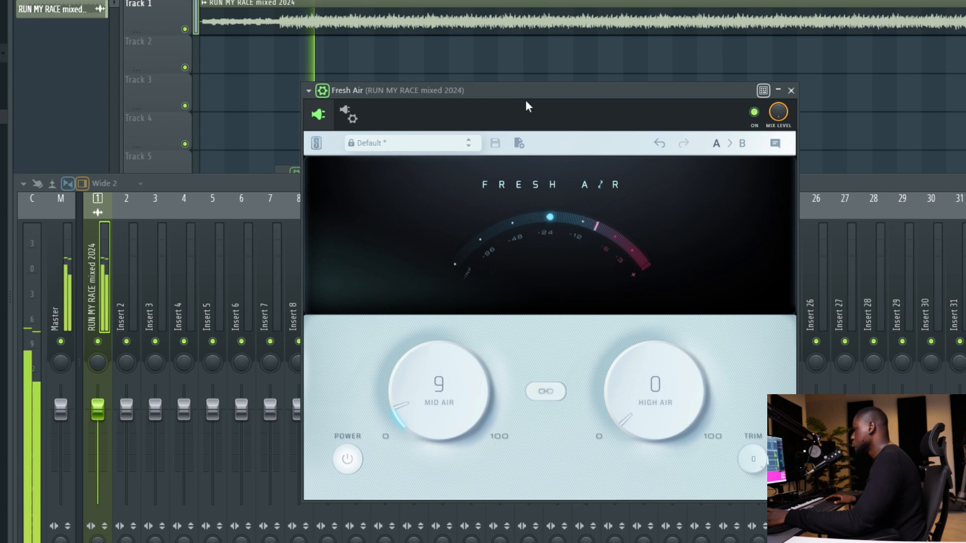
key(space)
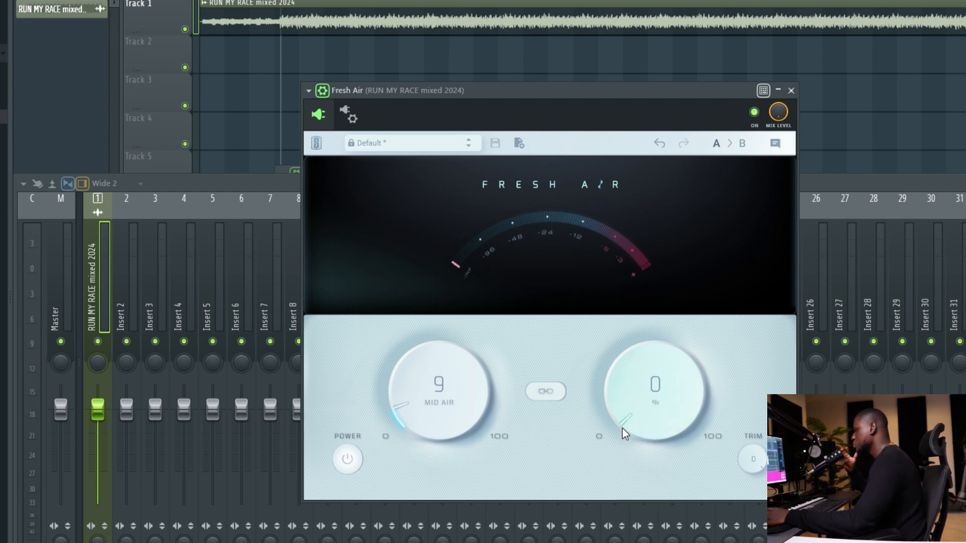
Step: Keep Fresh Air's High Air at 0, play the song again and close the plugin window
mouse_move(648, 413)
mouse_down()
mouse_move(647, 367)
mouse_move(647, 418)
mouse_up()
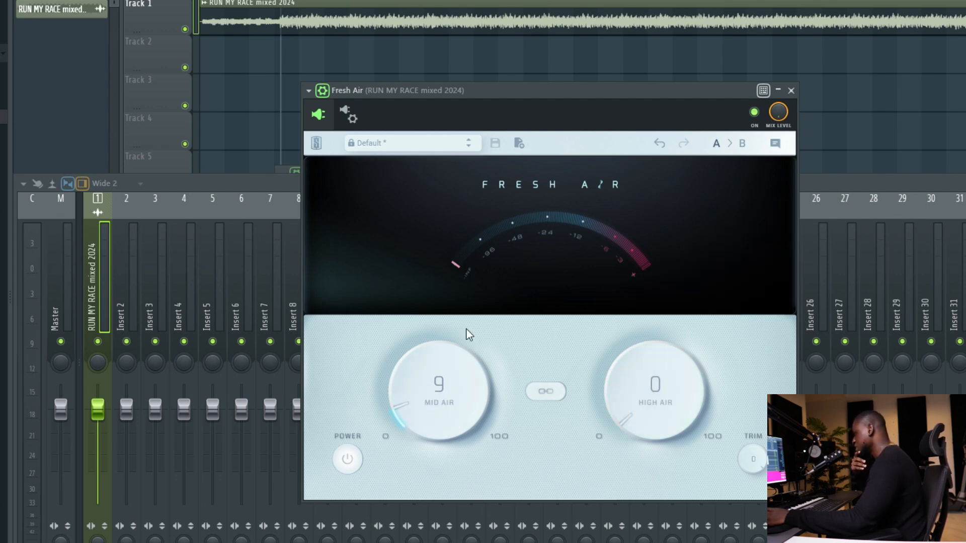
drag(656, 387, 654, 457)
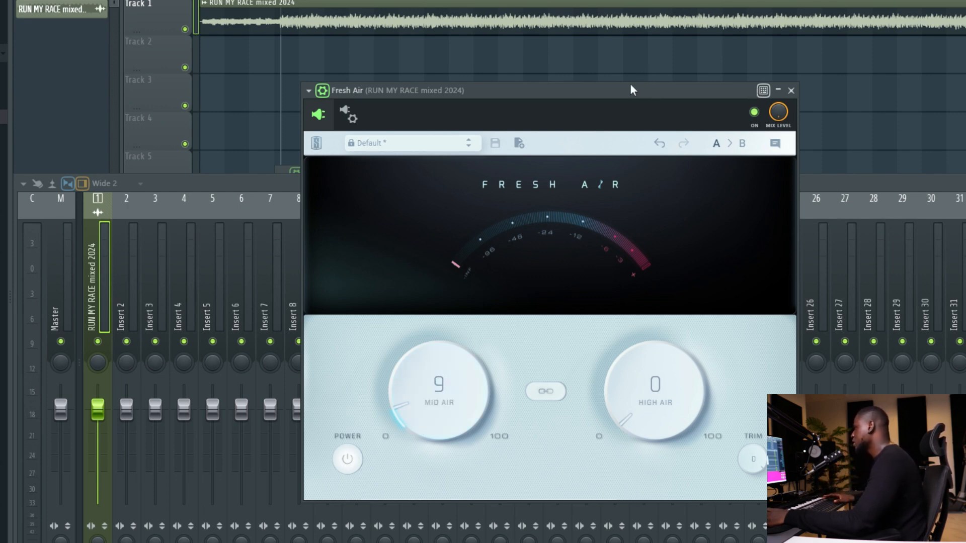
drag(621, 90, 629, 90)
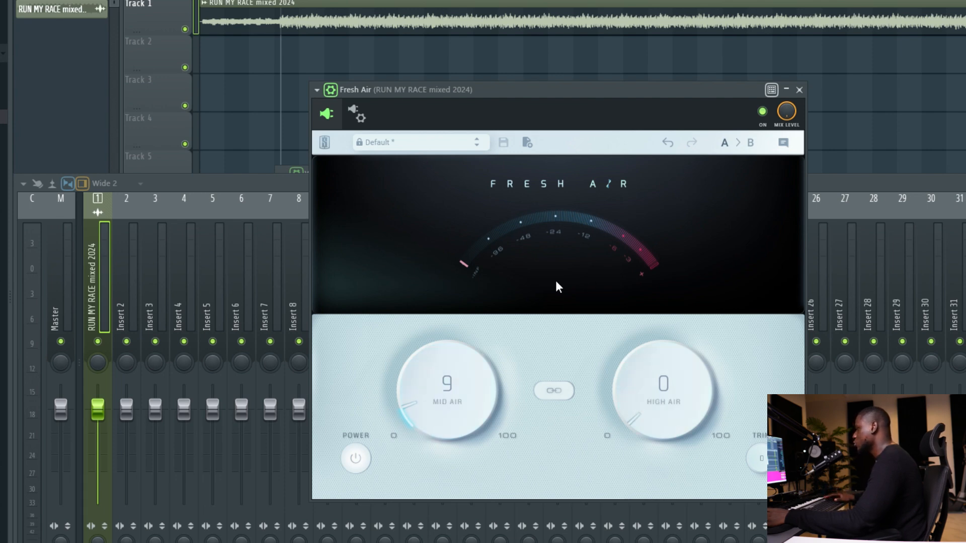
key(space)
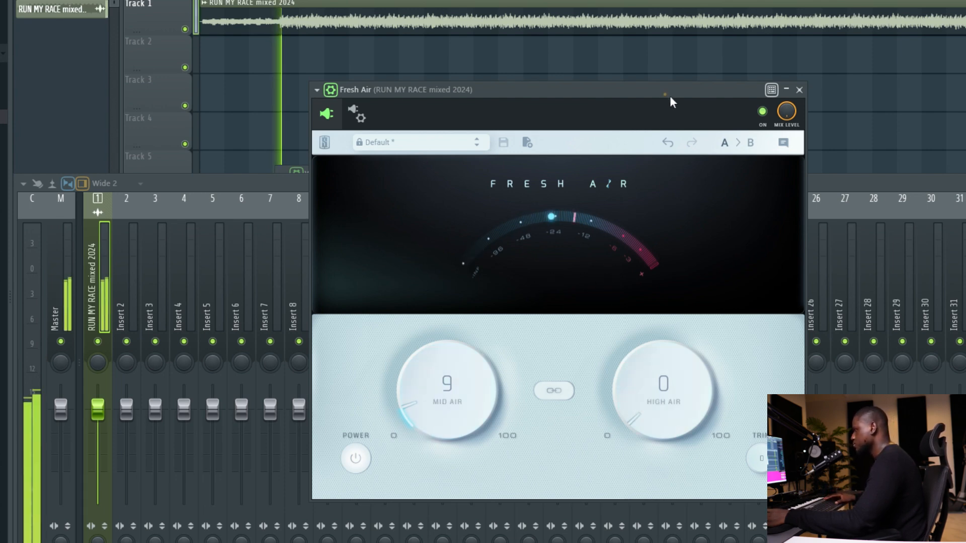
click(799, 90)
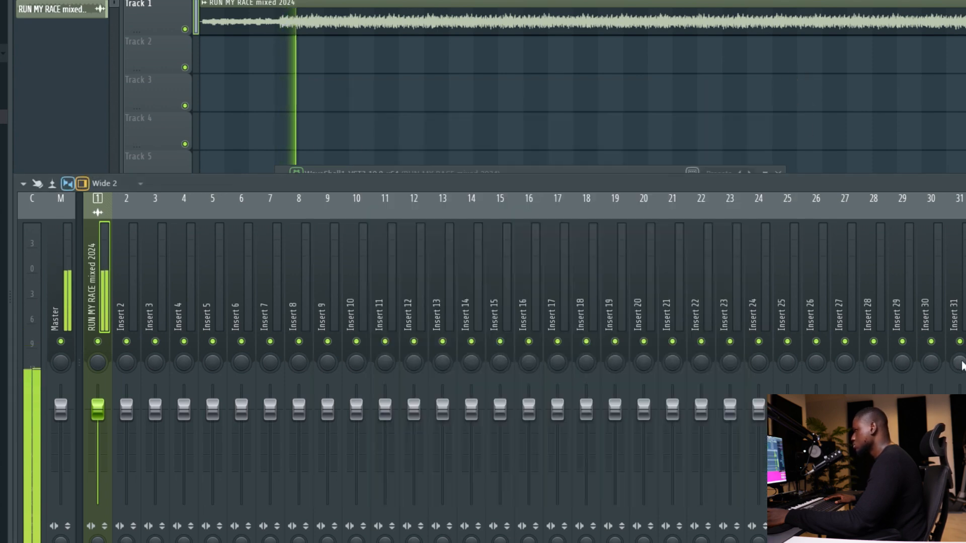
Step: Stop playback, move the Virtual Tape Machines window toward the middle of the mixer and show its wrapper controls
key(space)
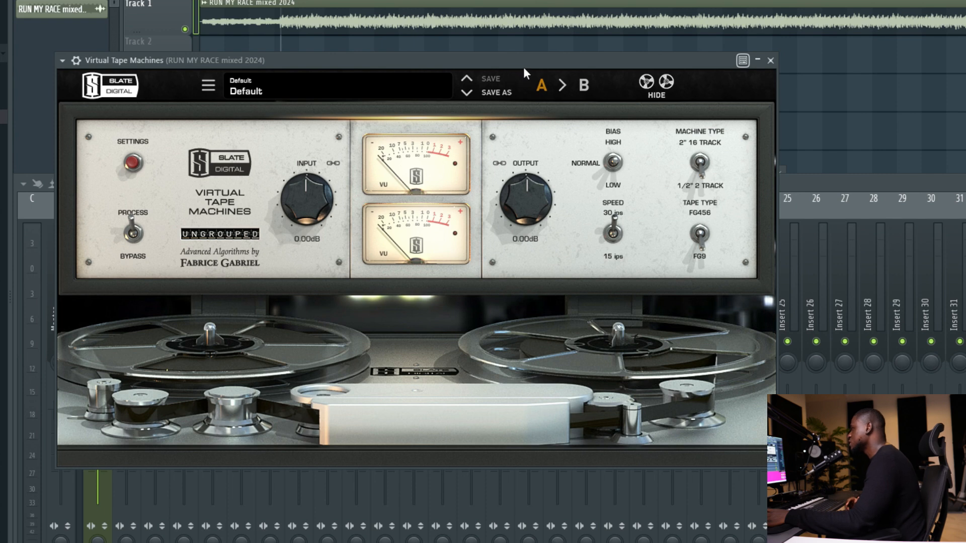
drag(527, 59, 663, 83)
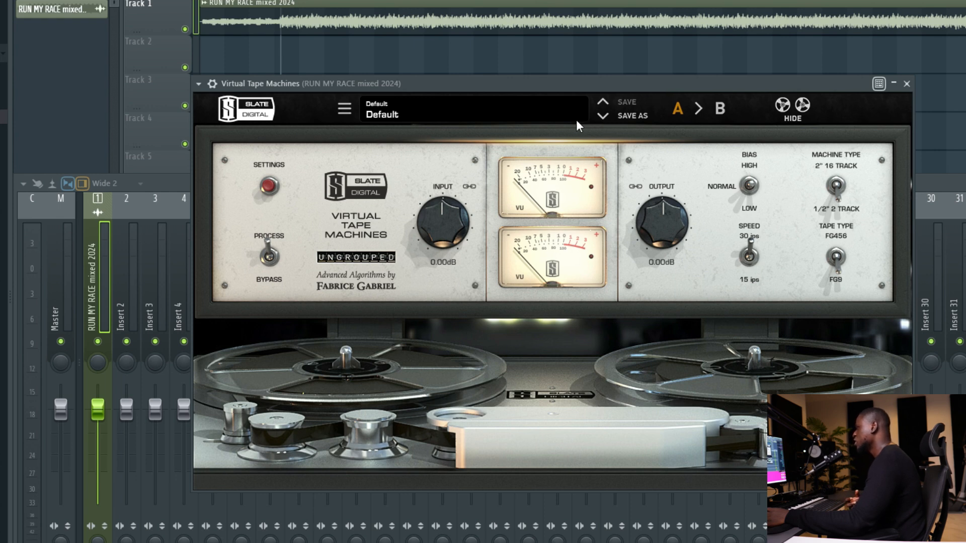
click(211, 84)
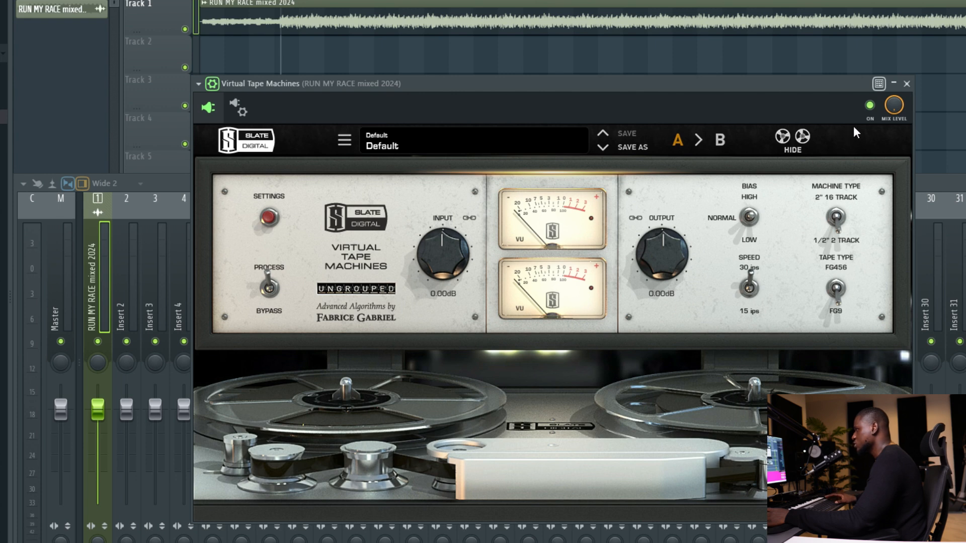
Step: Play the song to compare it with Virtual Tape Machines bypassed and enabled, and stop playback
key(space)
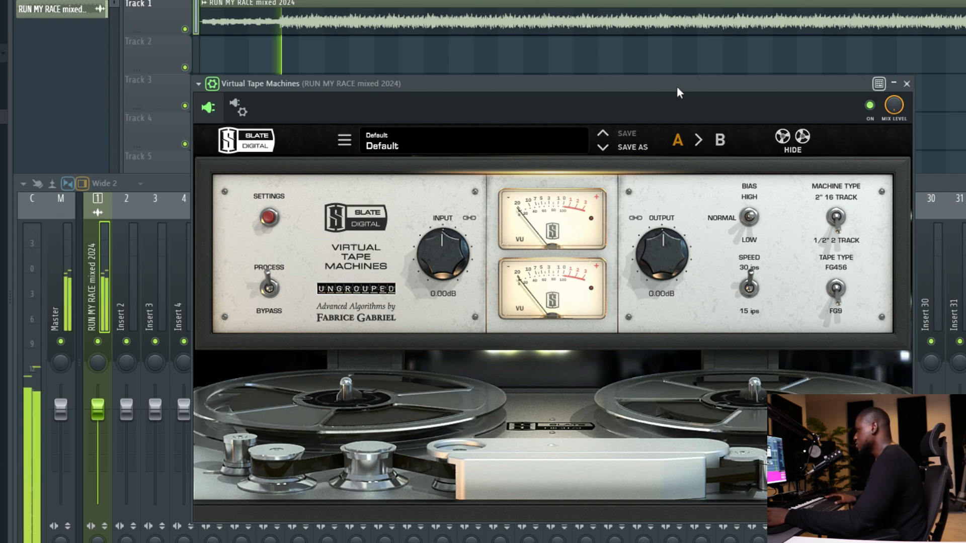
click(871, 112)
click(871, 112)
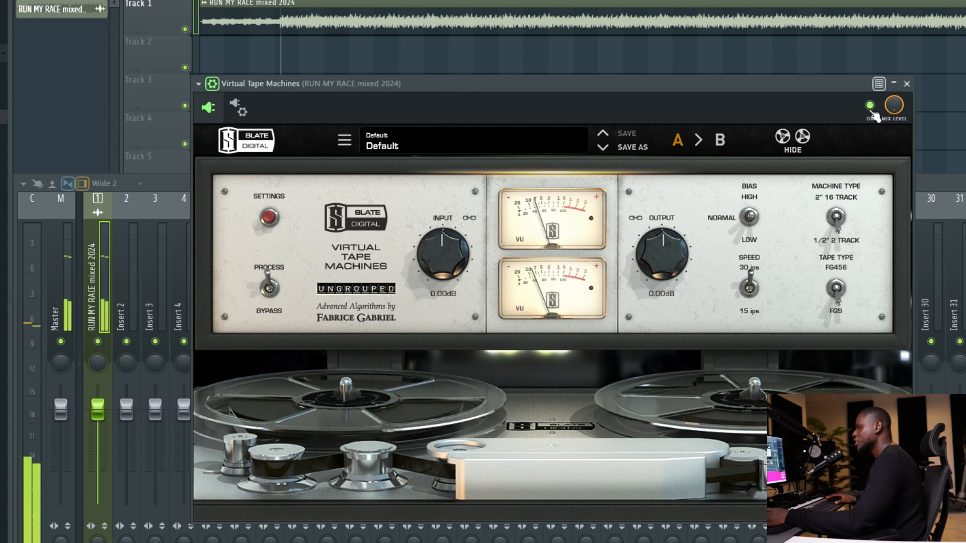
key(space)
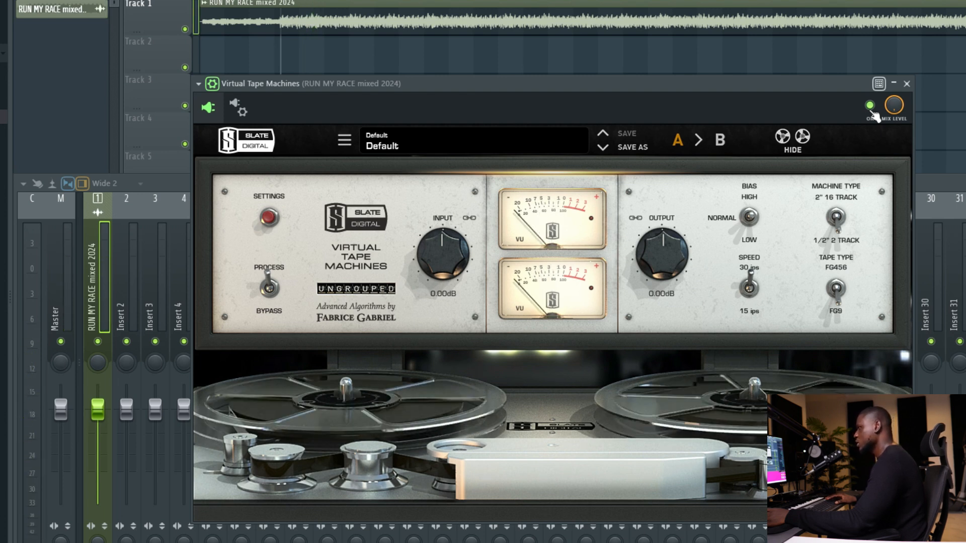
Step: Try the 15 ips tape speed, return it to 30 ips, and raise the linked Input to +4.59 dB
click(752, 296)
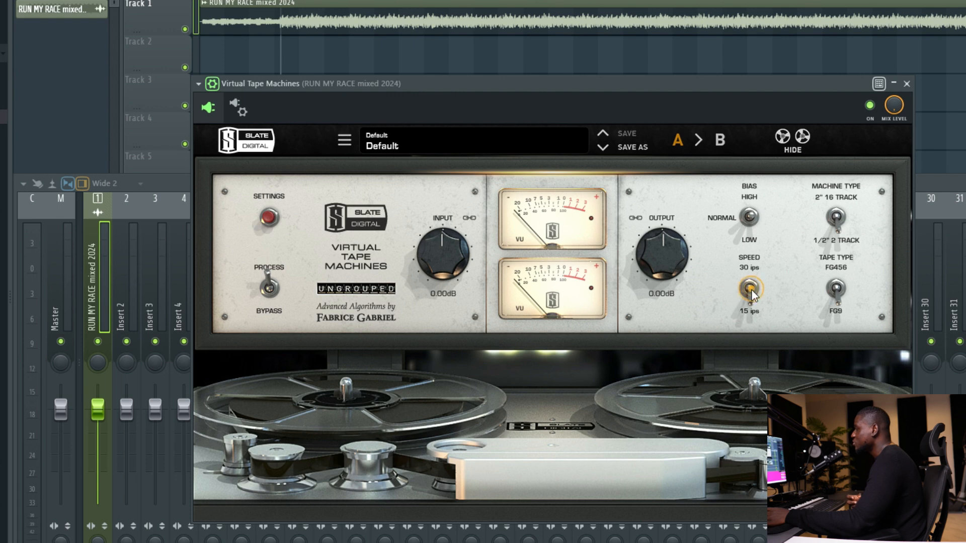
click(750, 289)
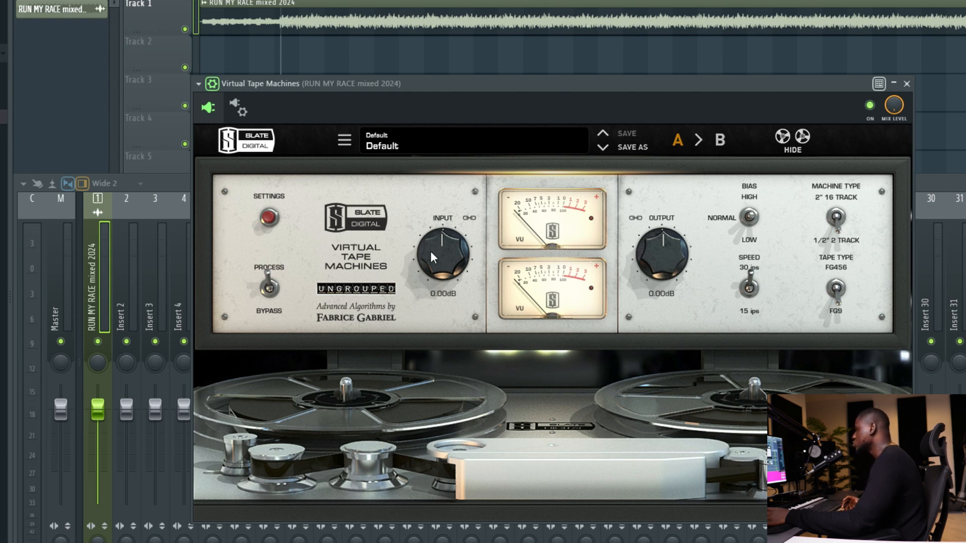
drag(430, 251, 457, 249)
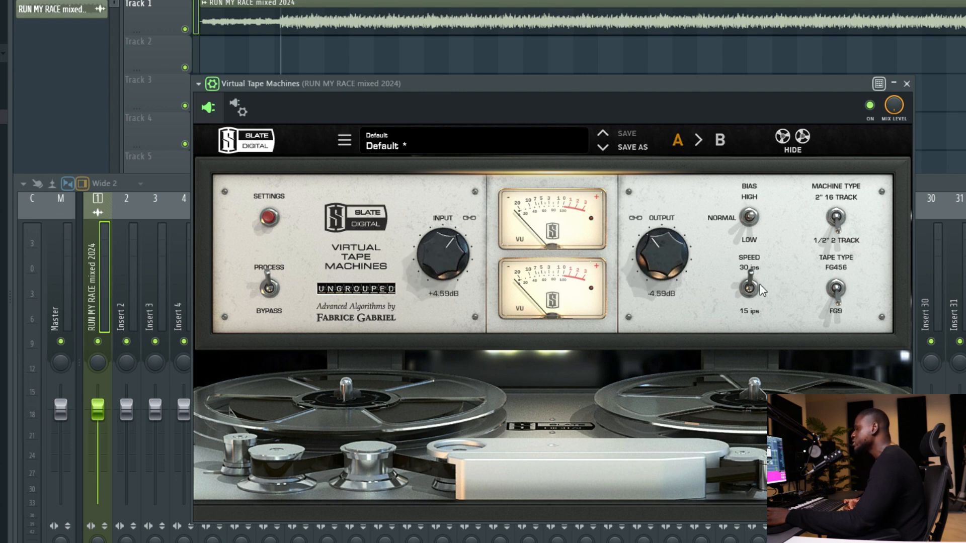
click(756, 291)
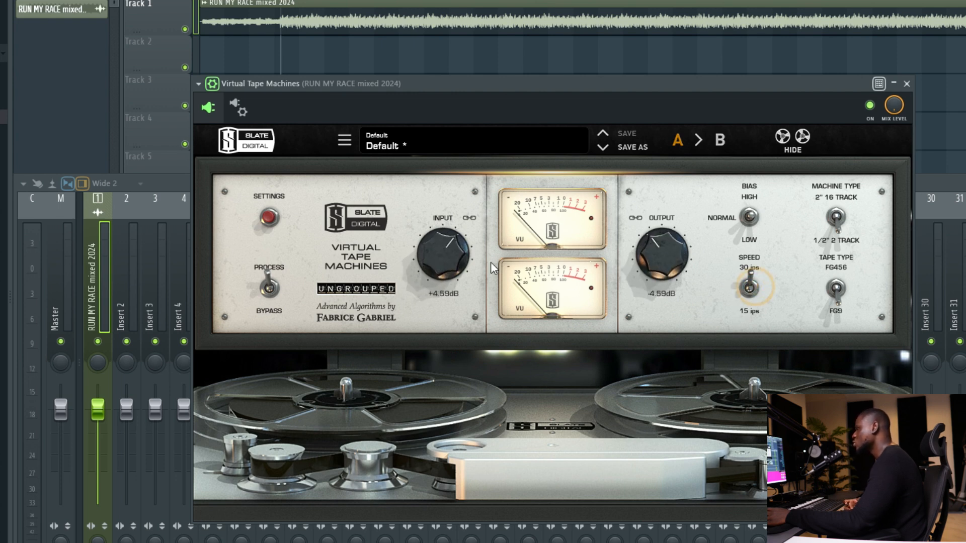
Step: Lower the linked tape Input to -5.67 dB and start playback
drag(441, 268, 422, 252)
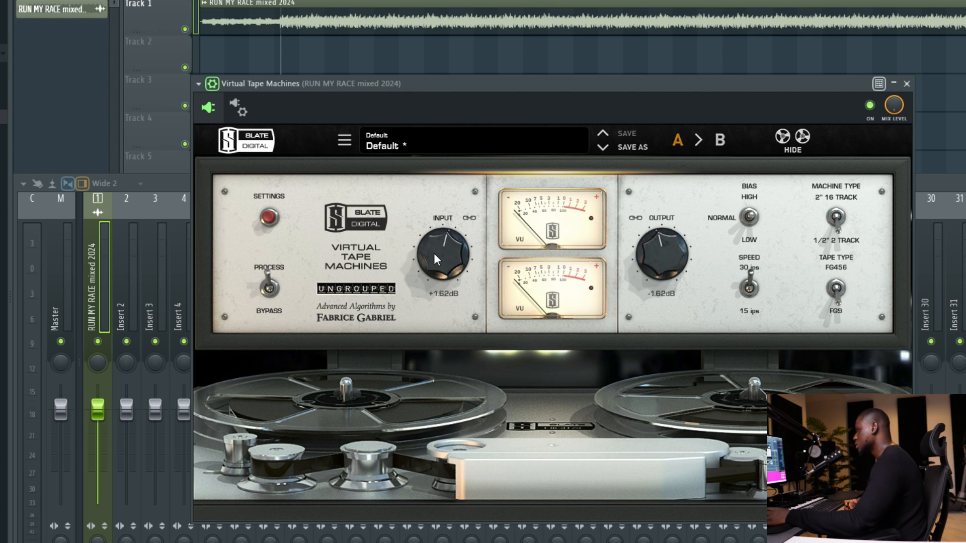
drag(437, 249, 428, 276)
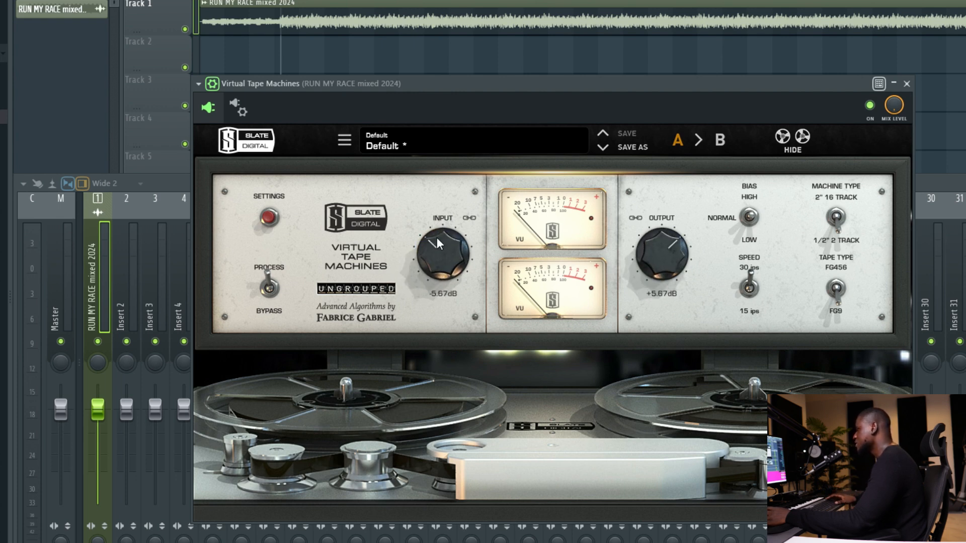
click(508, 84)
key(space)
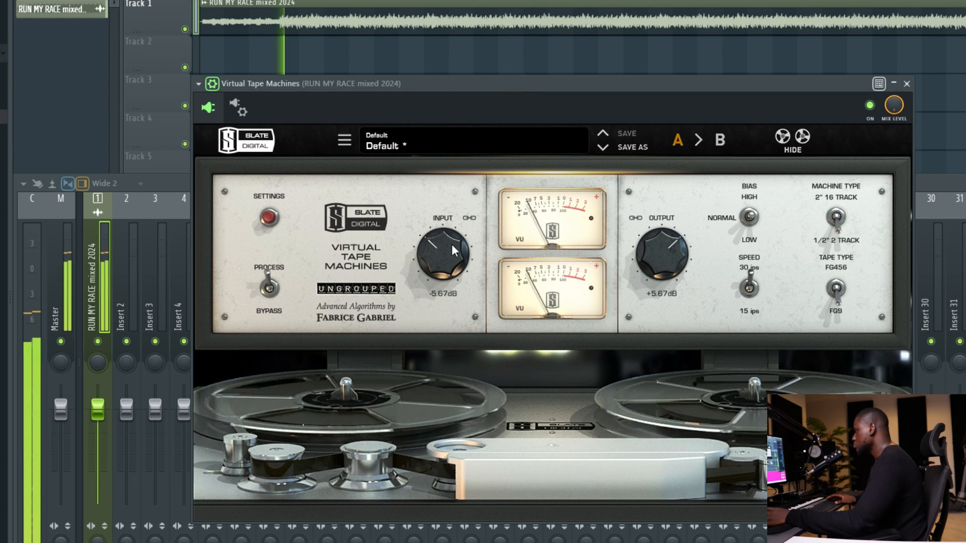
Step: Raise the tape Input to -2.97 dB, fine-tune it to -3.24 dB, and compare each setting with the plugin bypassed and enabled
drag(438, 251, 441, 248)
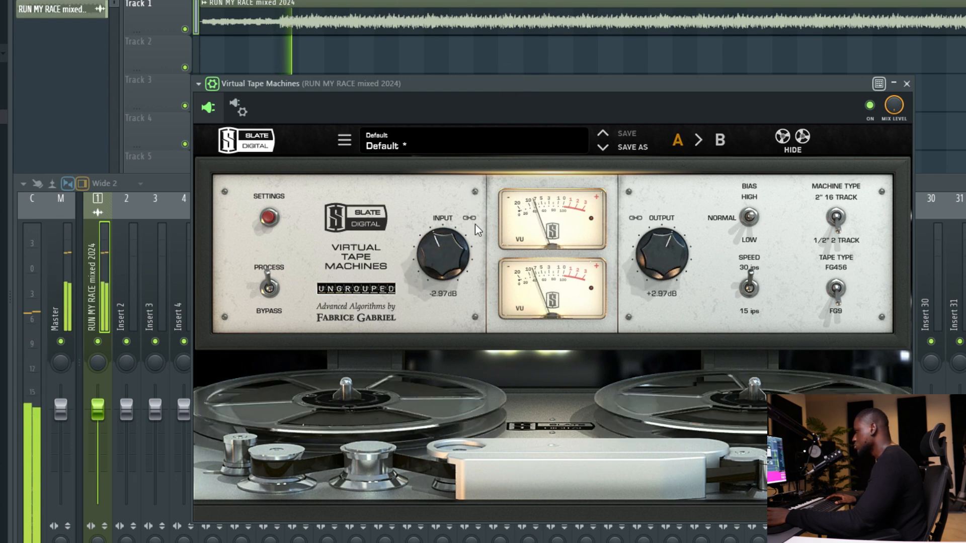
click(870, 107)
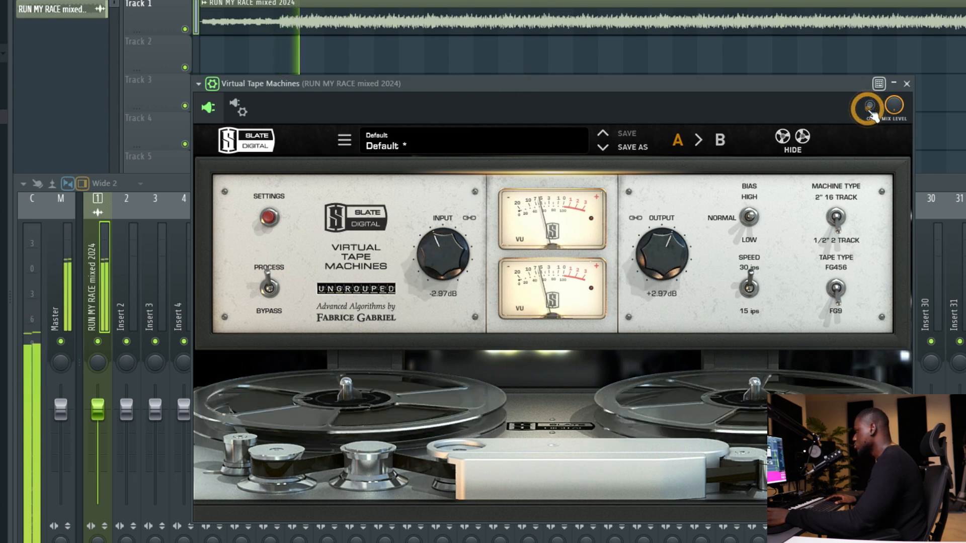
click(870, 107)
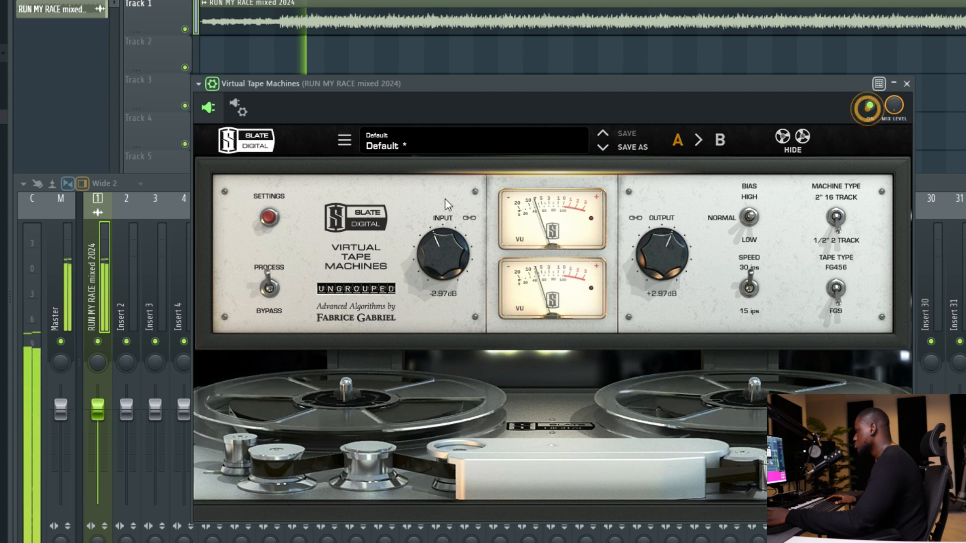
drag(419, 247, 422, 254)
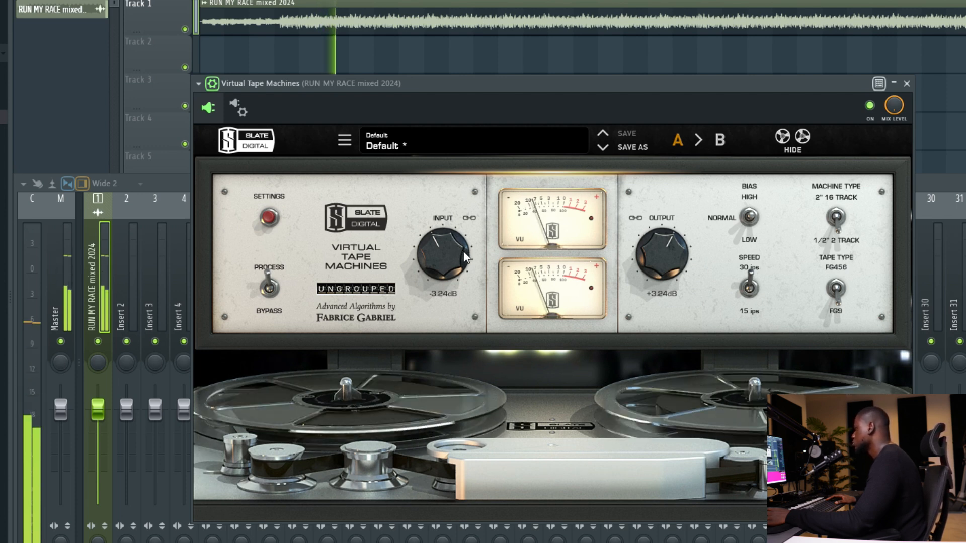
click(868, 108)
click(869, 106)
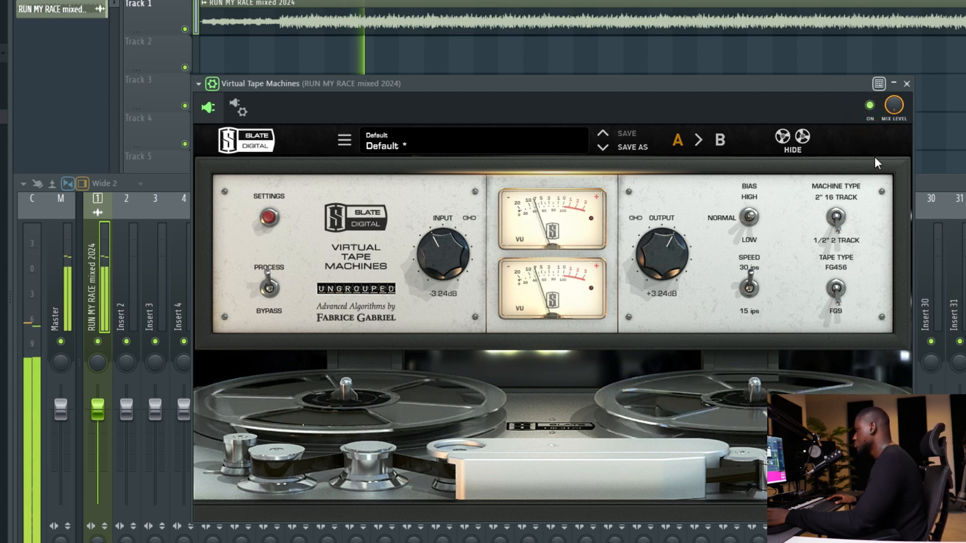
Step: Close Virtual Tape Machines, stop playback and replay the song to hear the mastering chain
click(907, 83)
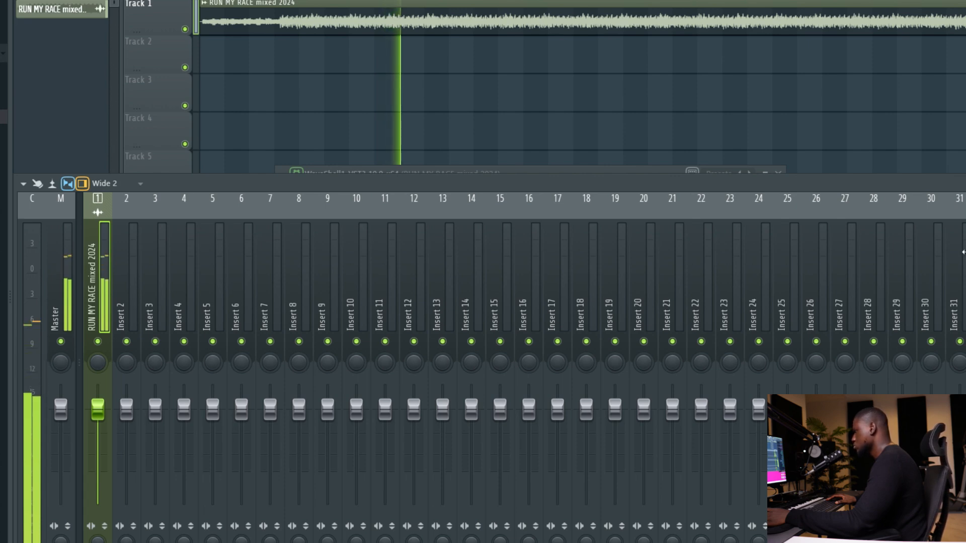
key(space)
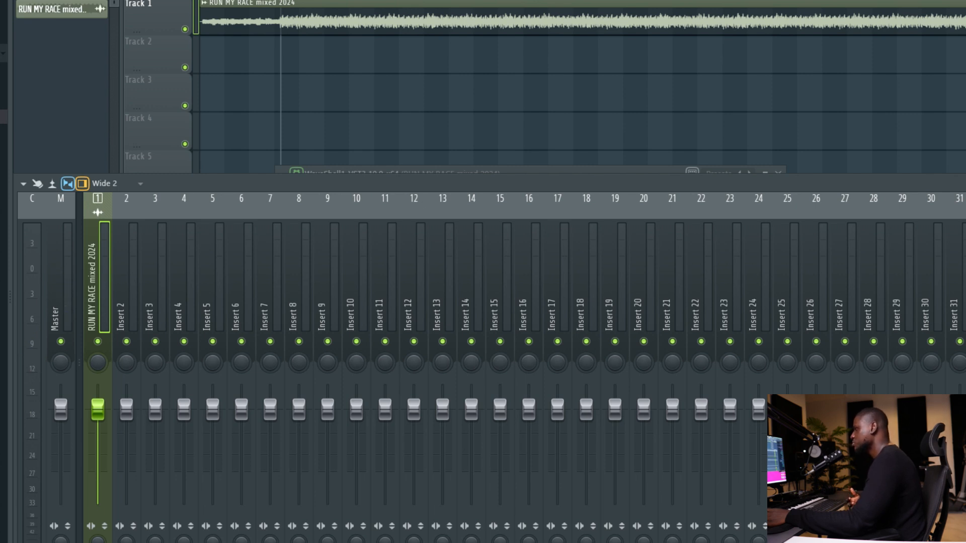
click(814, 185)
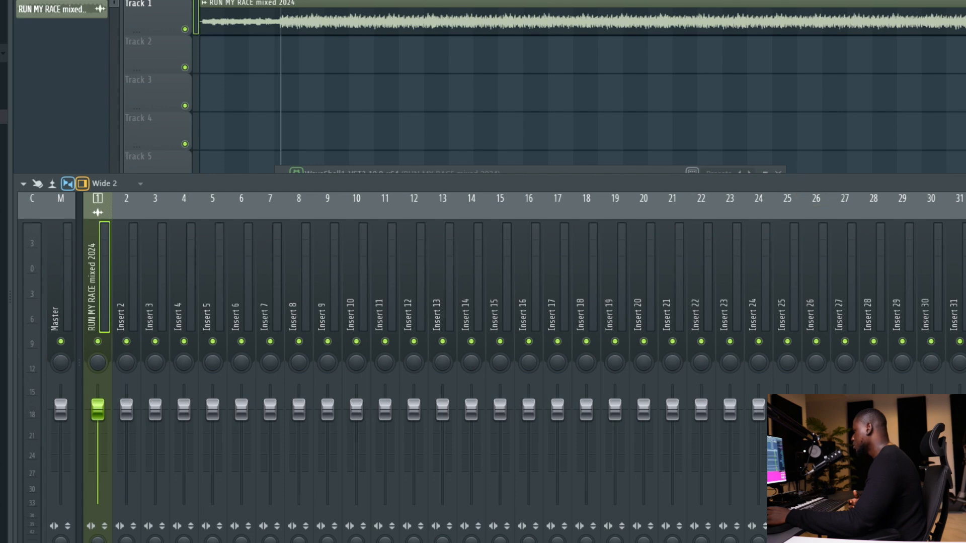
key(space)
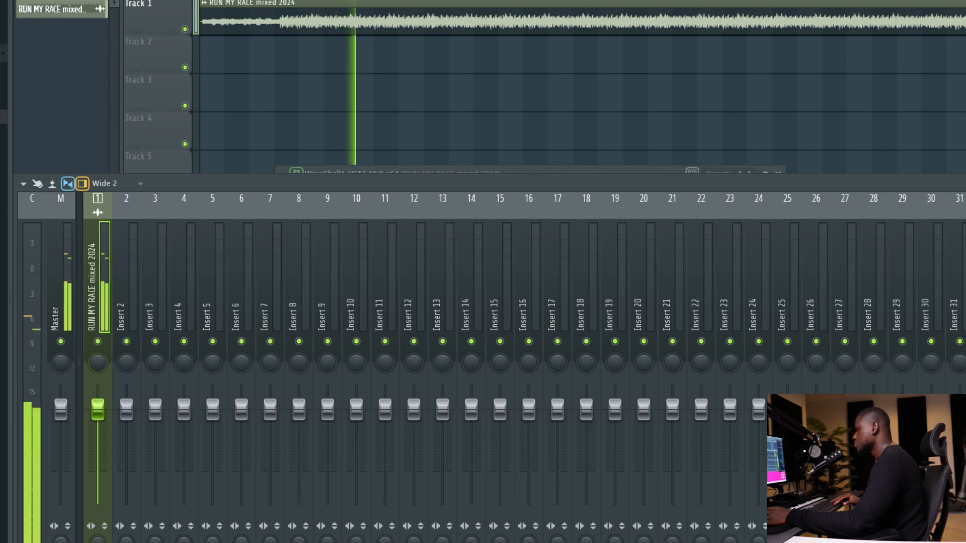
Step: Stop playback and lower the Ozone 10 Maximizer Threshold to -3.8 dB
key(space)
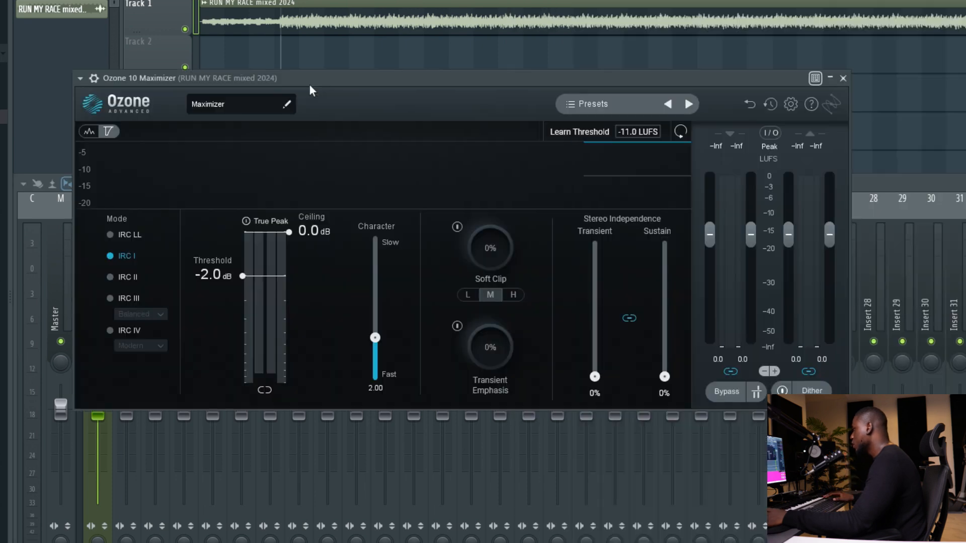
drag(309, 83, 418, 93)
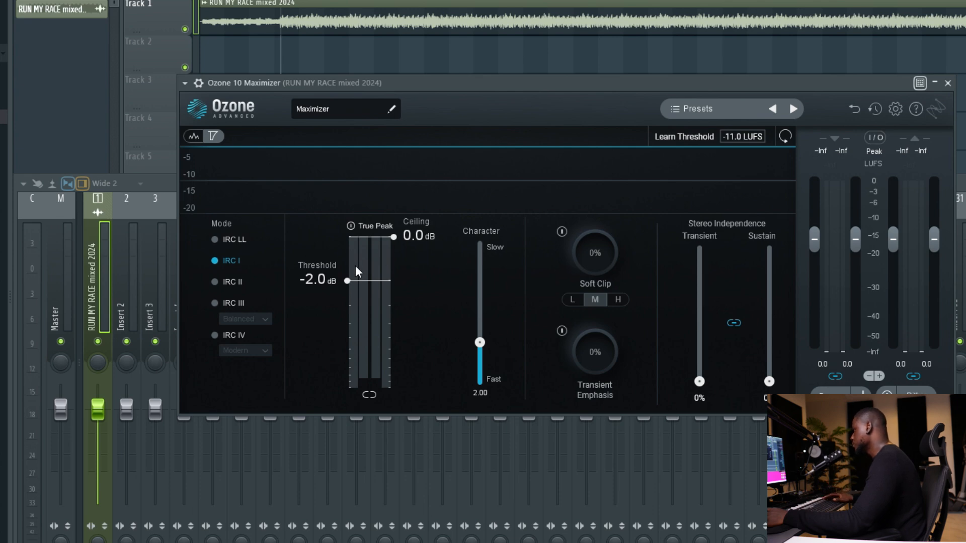
drag(355, 280, 355, 304)
Step: Try the Maximizer's IRC IV mode with the Classic style, and settle on IRC III with the Crisp style
click(230, 337)
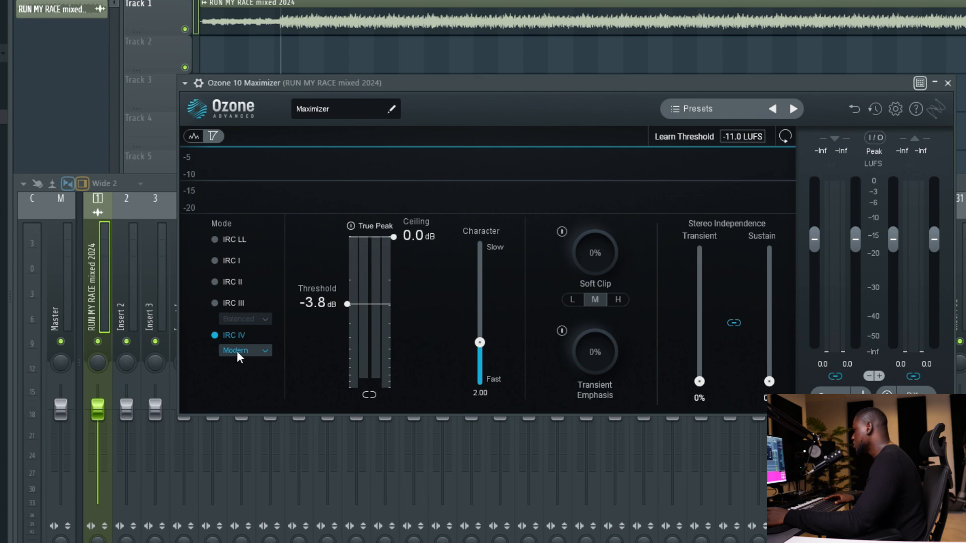
click(235, 350)
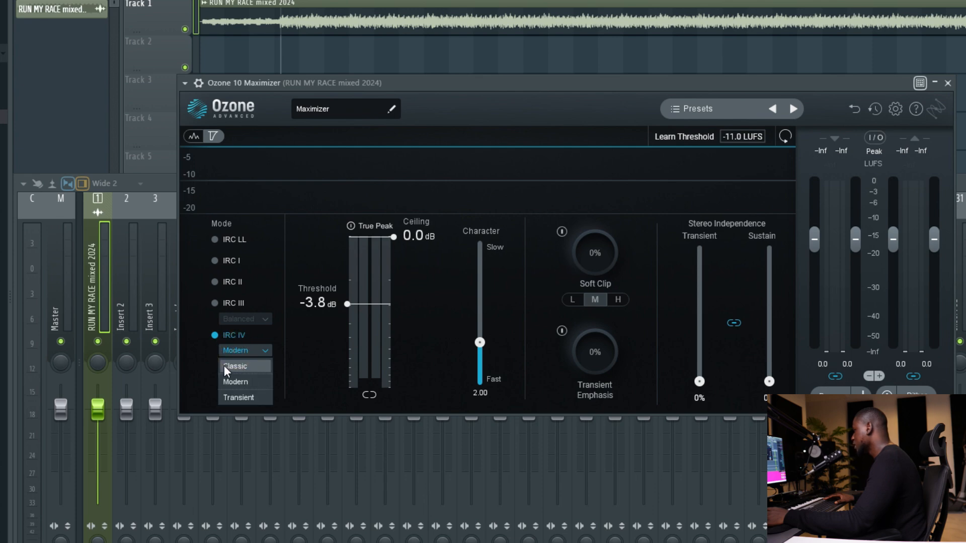
click(224, 365)
click(237, 302)
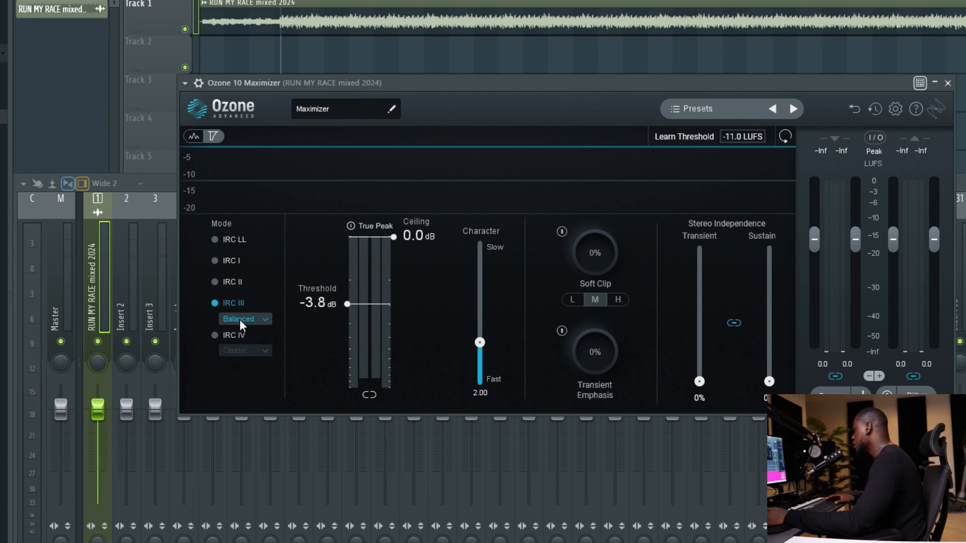
click(240, 320)
click(237, 359)
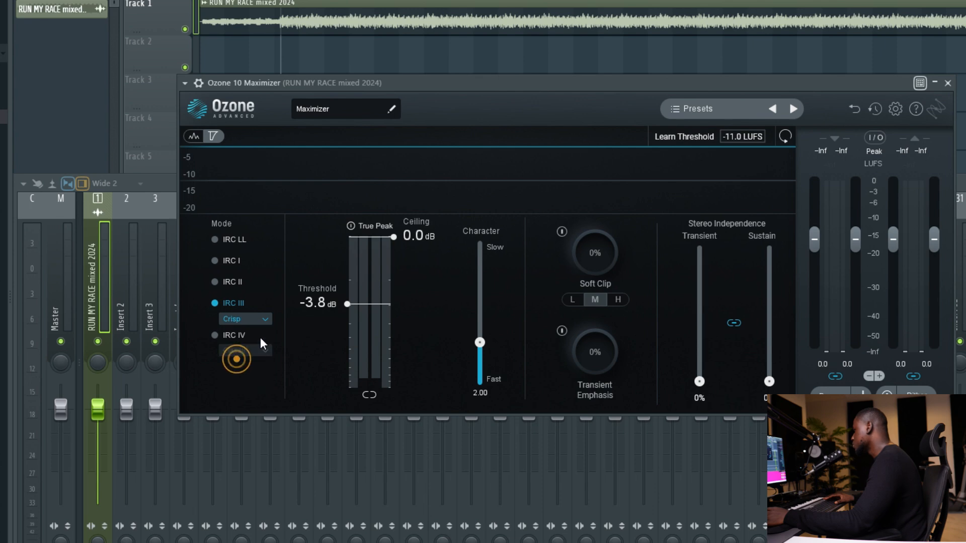
Step: Lower the Maximizer Threshold to -8.9 dB and the Ceiling to -1.2 dB, and refine the Threshold to -10.7 dB during playback
drag(376, 309, 361, 349)
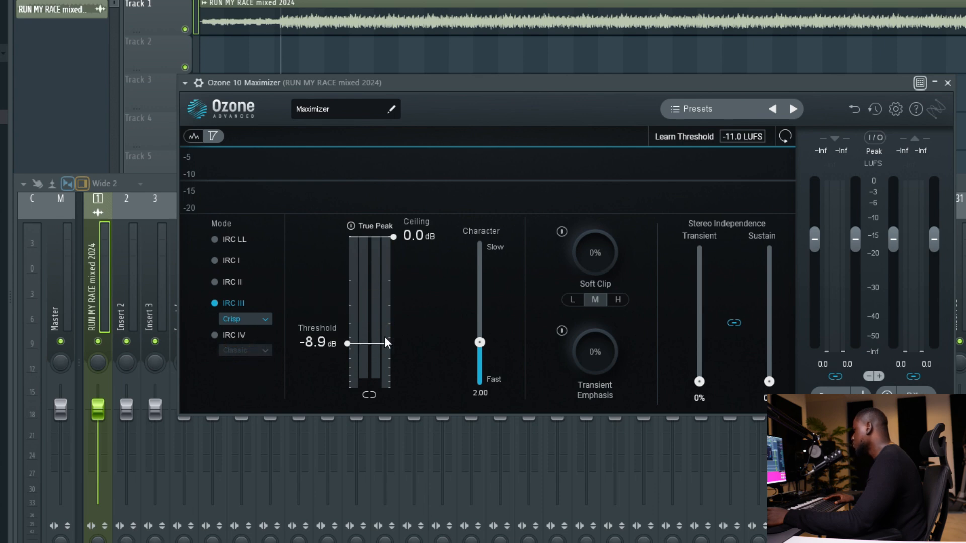
drag(392, 237, 385, 267)
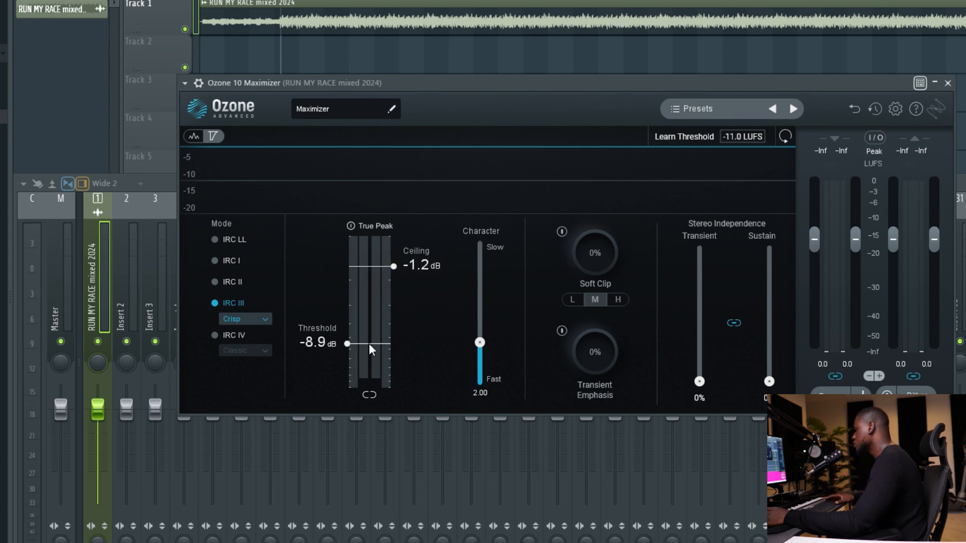
key(space)
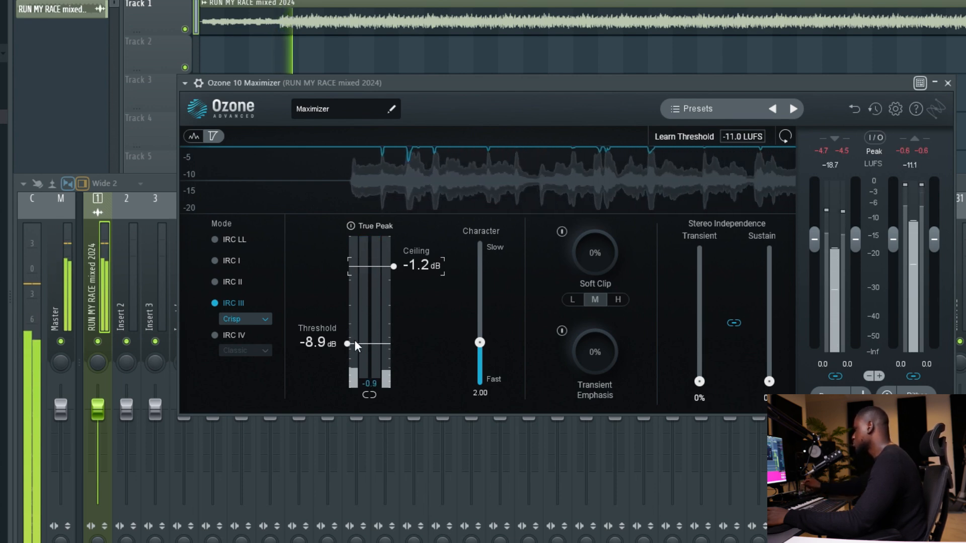
drag(355, 346, 357, 356)
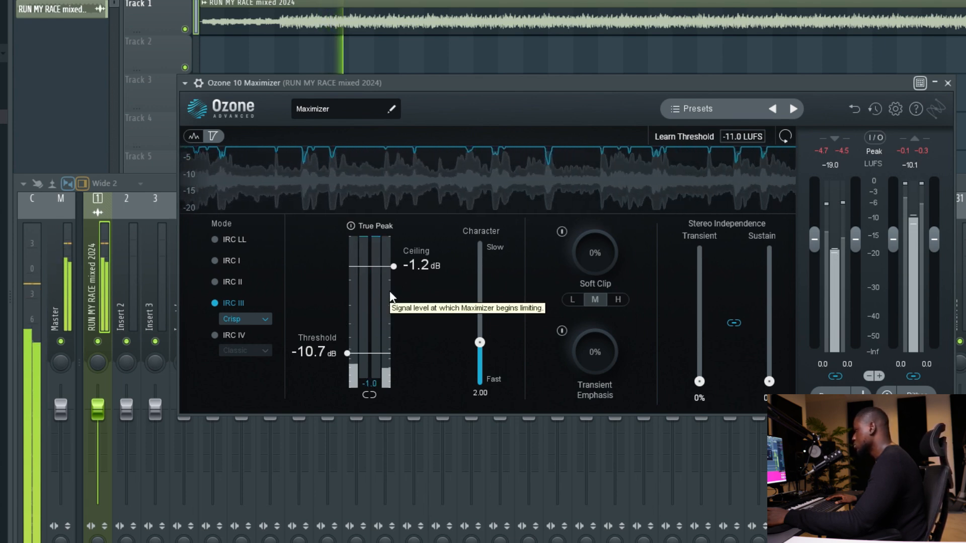
key(space)
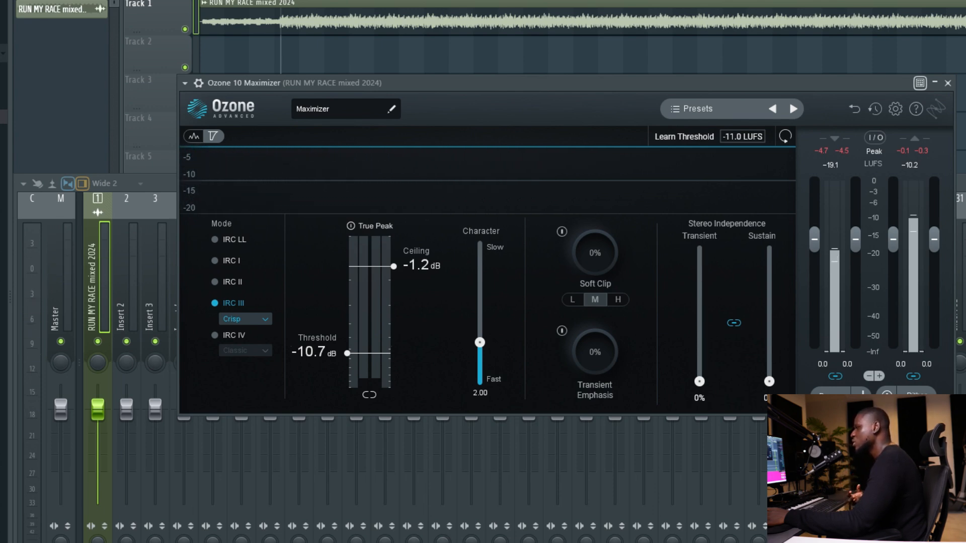
Step: Add Youlean Loudness Meter 2 to the song's mixer track and measure the loudness during playback, resetting its readings once
click(964, 282)
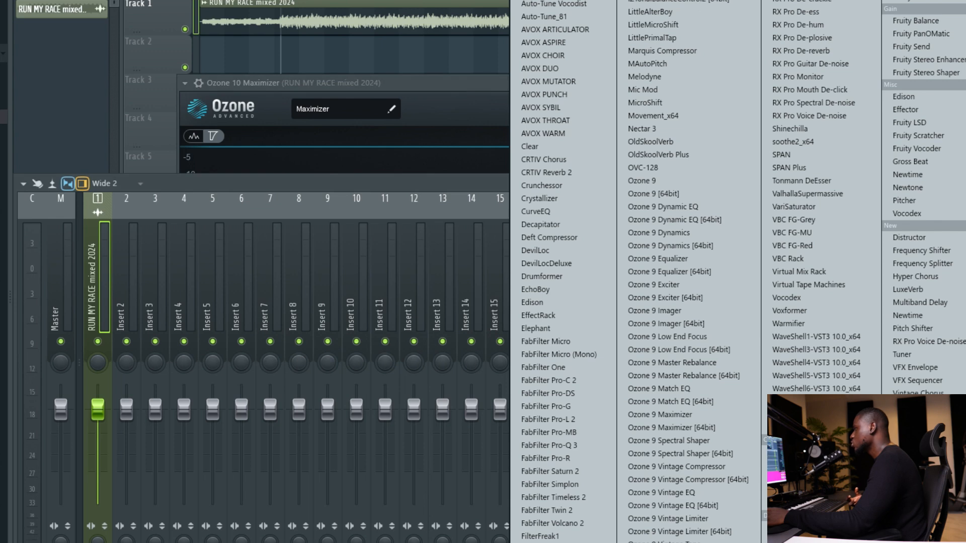
click(810, 428)
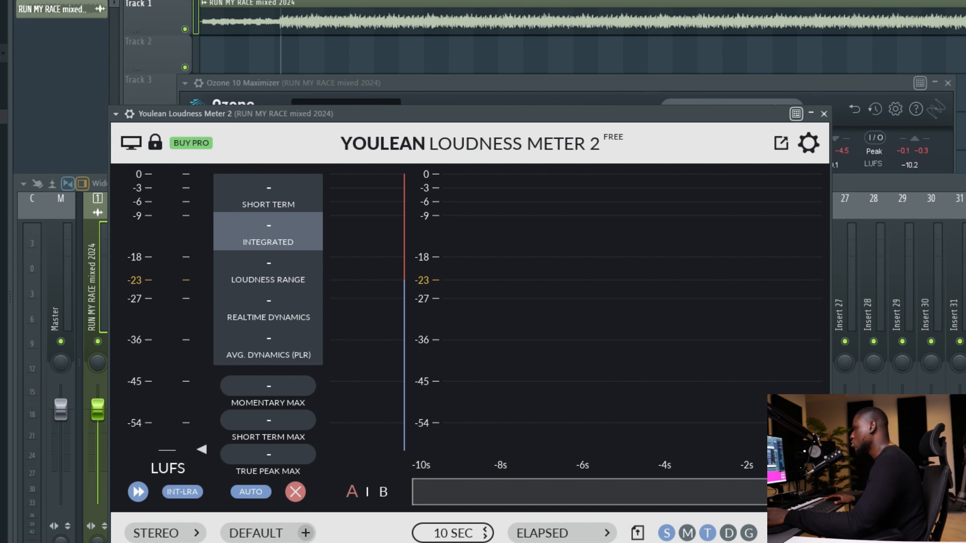
click(346, 116)
key(space)
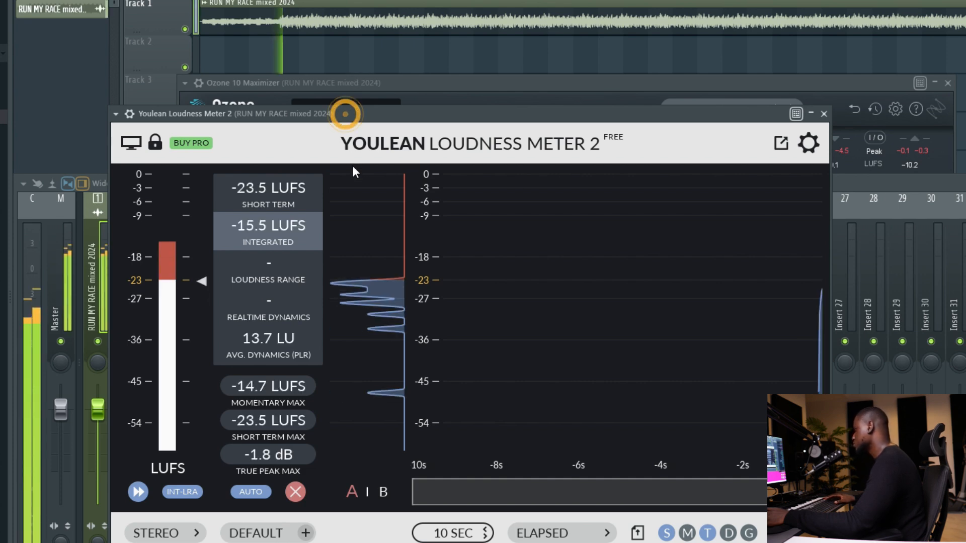
click(296, 492)
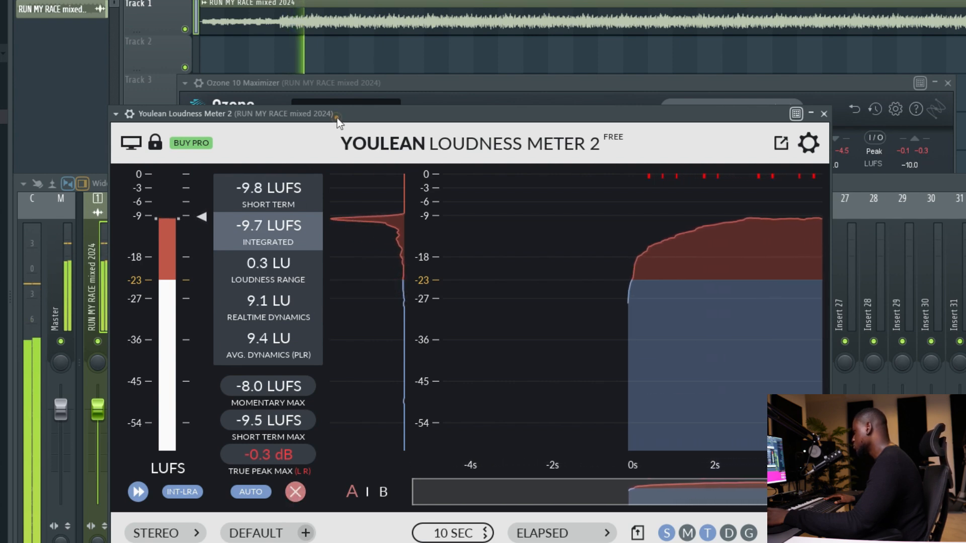
key(space)
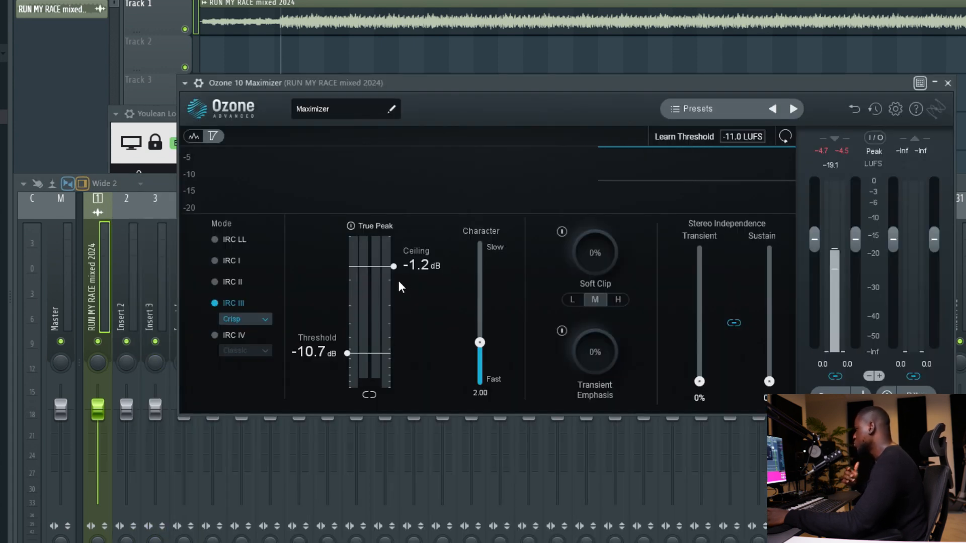
Step: Lower the Maximizer Ceiling to -1.9 dB, fine-tune it to -1.7 dB, and check the playback in the loudness meter
click(392, 269)
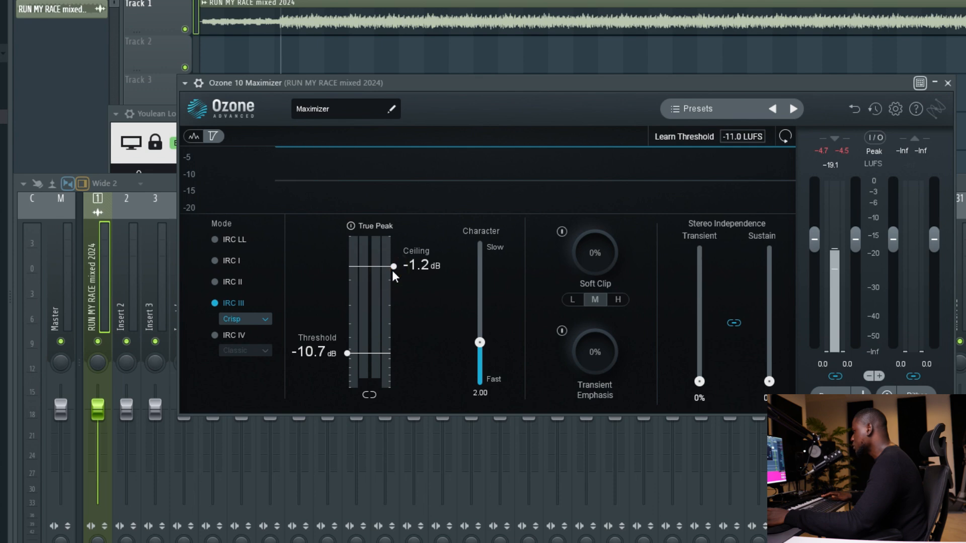
drag(388, 265, 394, 282)
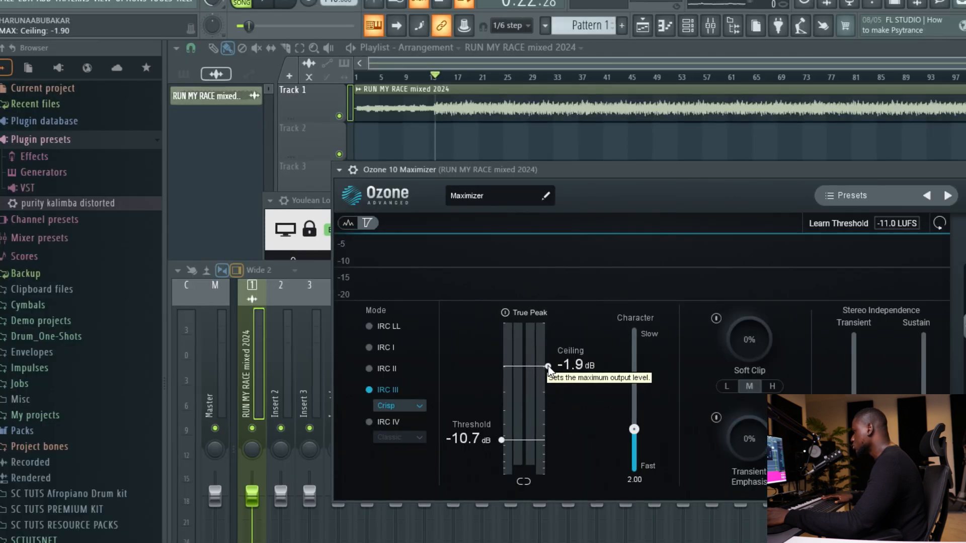
drag(549, 369, 554, 361)
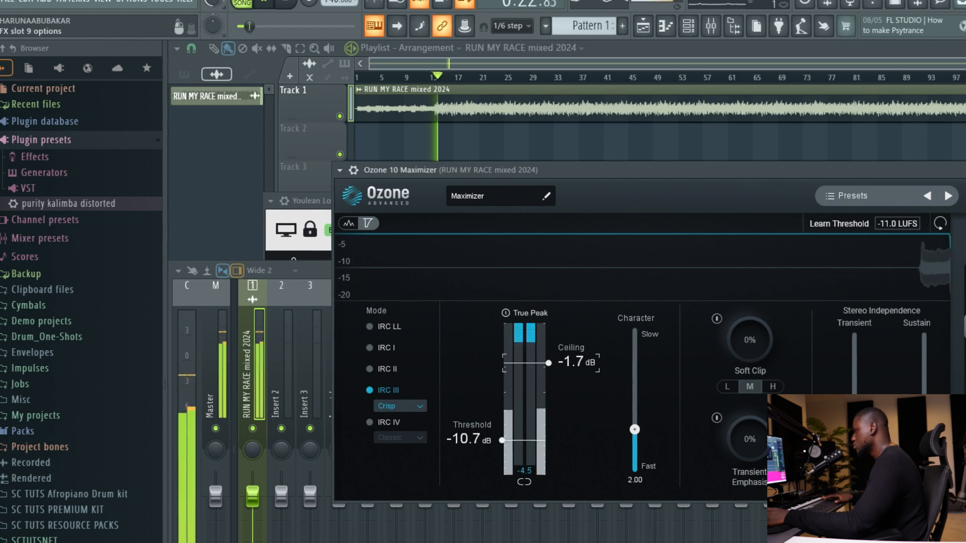
click(964, 452)
click(965, 452)
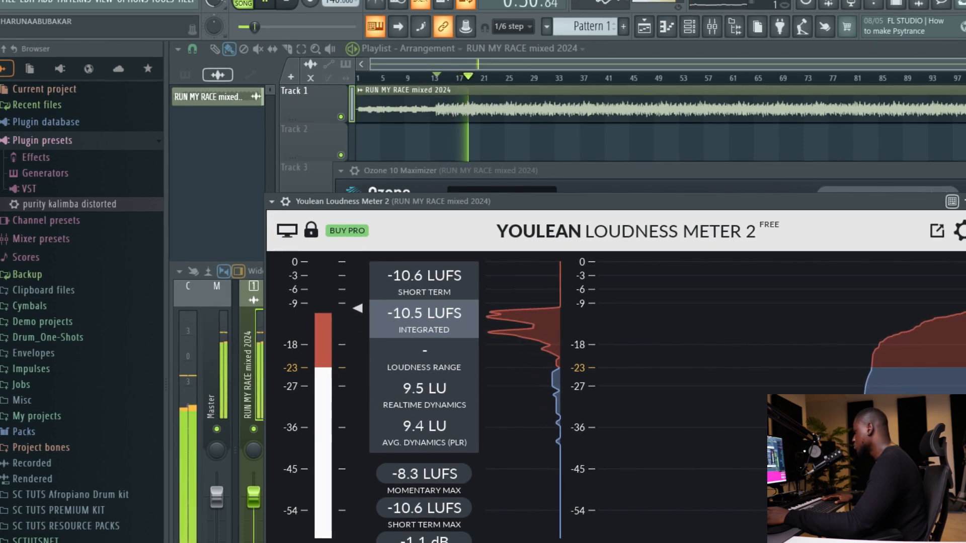
key(space)
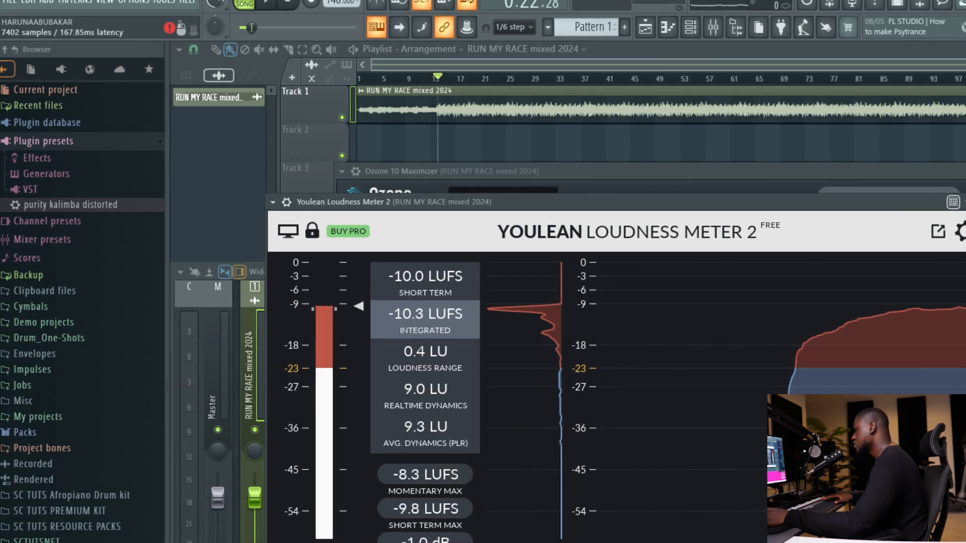
Step: Lower the Maximizer Threshold to -12.1 dB and replay the song, checking its loudness and peaks with freshly reset meter readings
click(962, 362)
click(962, 363)
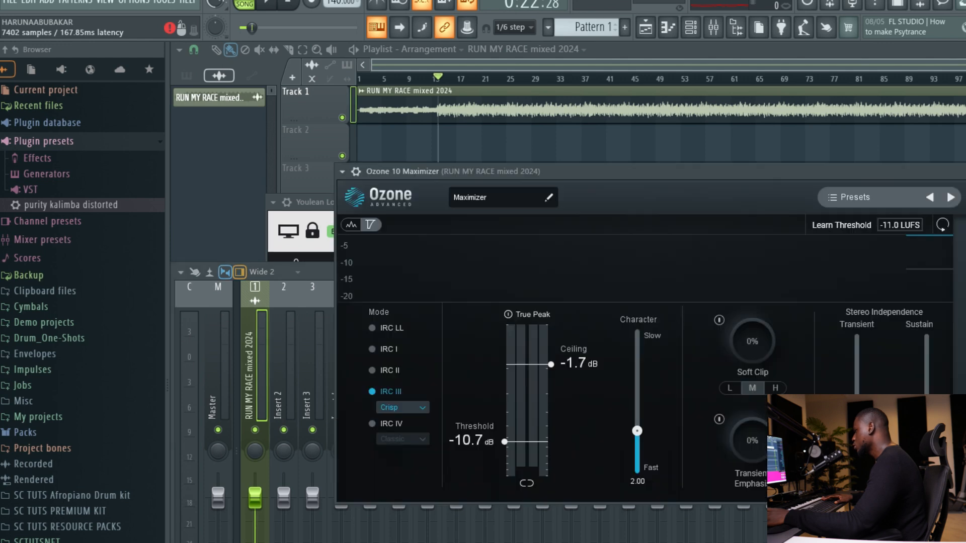
drag(513, 444, 513, 451)
key(space)
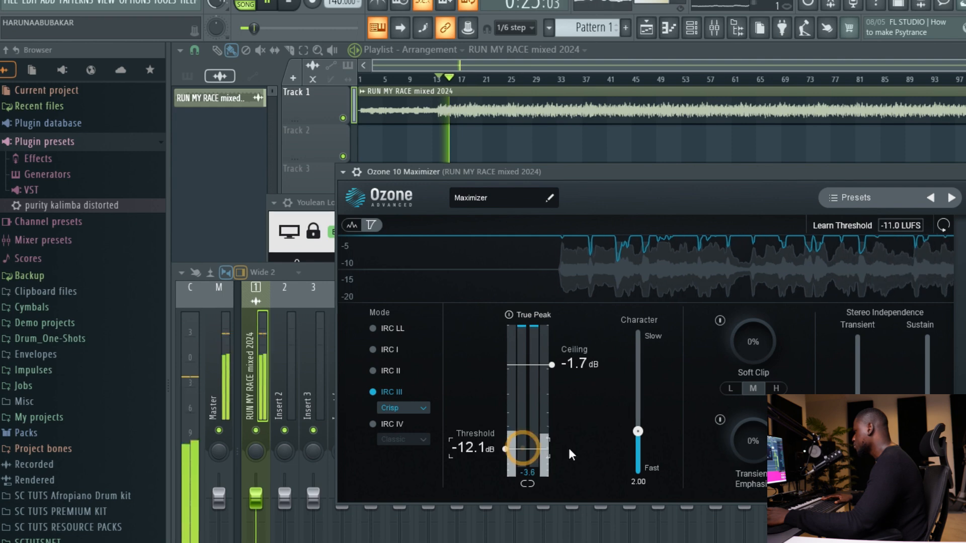
click(962, 483)
click(962, 483)
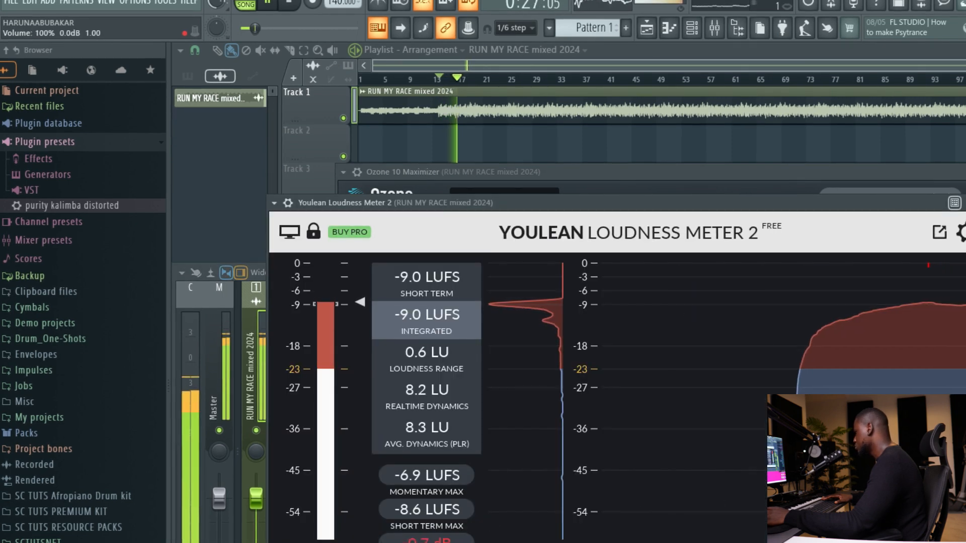
click(526, 542)
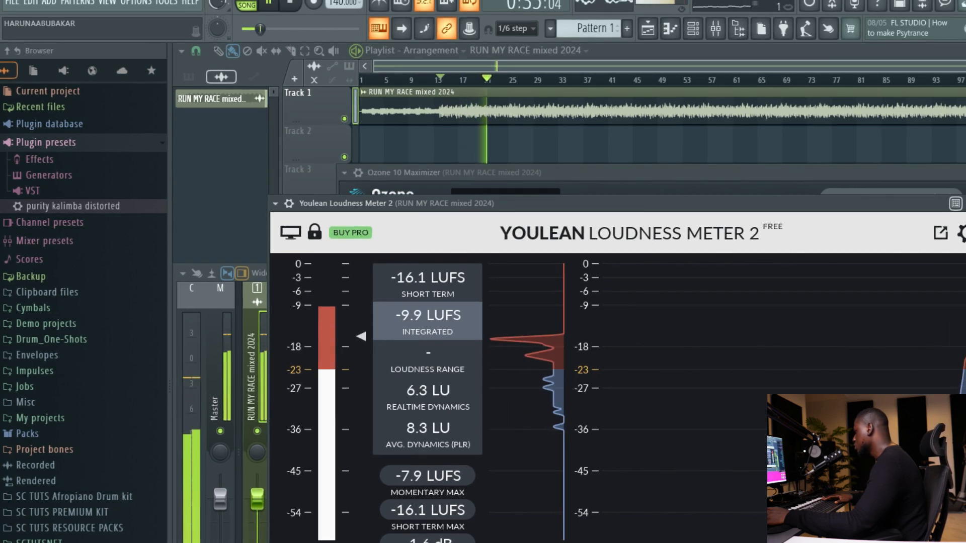
key(space)
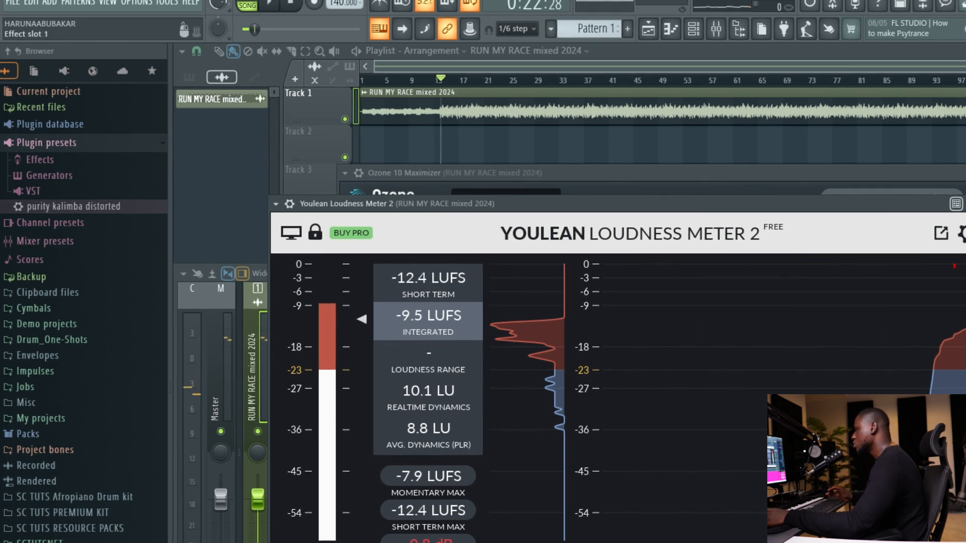
Step: Raise the Fruity Parametric EQ 2 band 1 high-pass to 39 Hz and replay the song twice to recheck its loudness
click(964, 318)
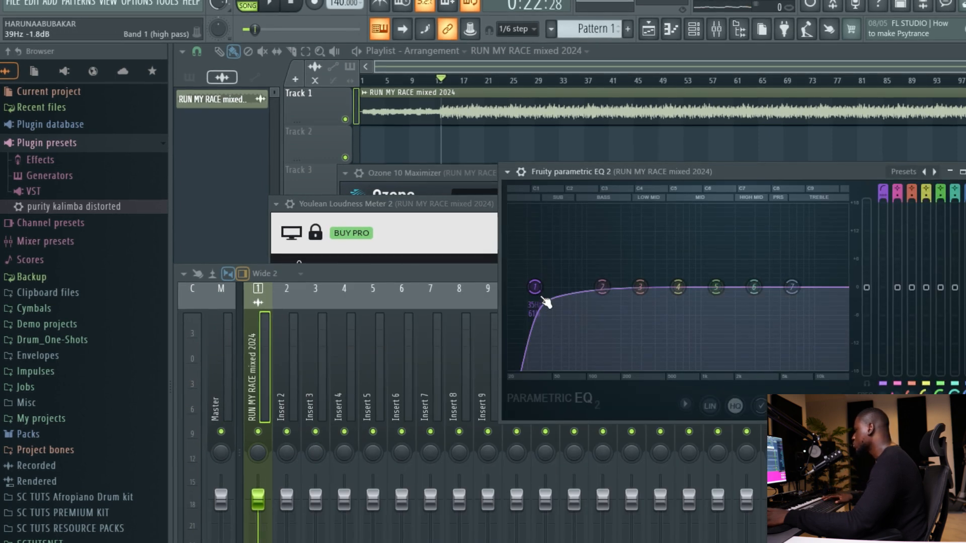
drag(535, 287, 541, 288)
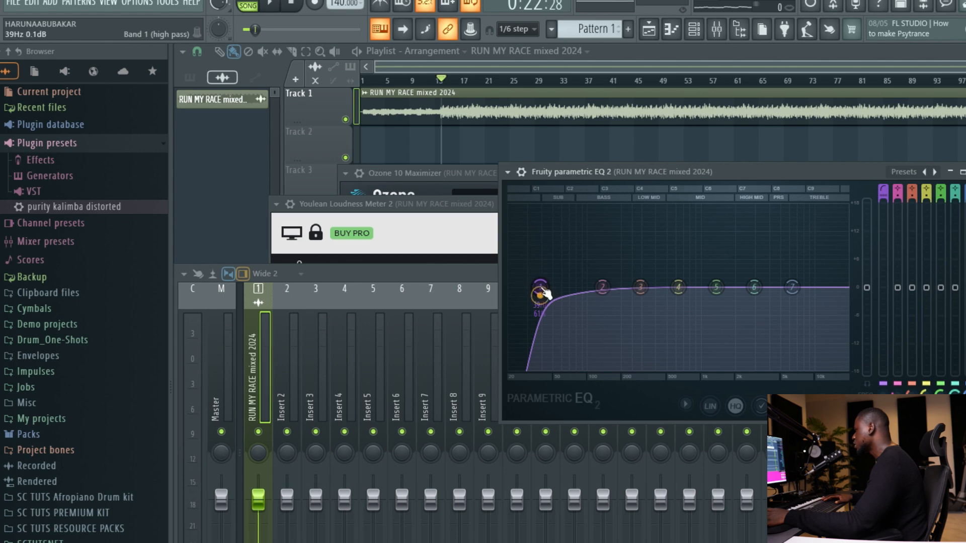
key(space)
click(964, 353)
click(964, 352)
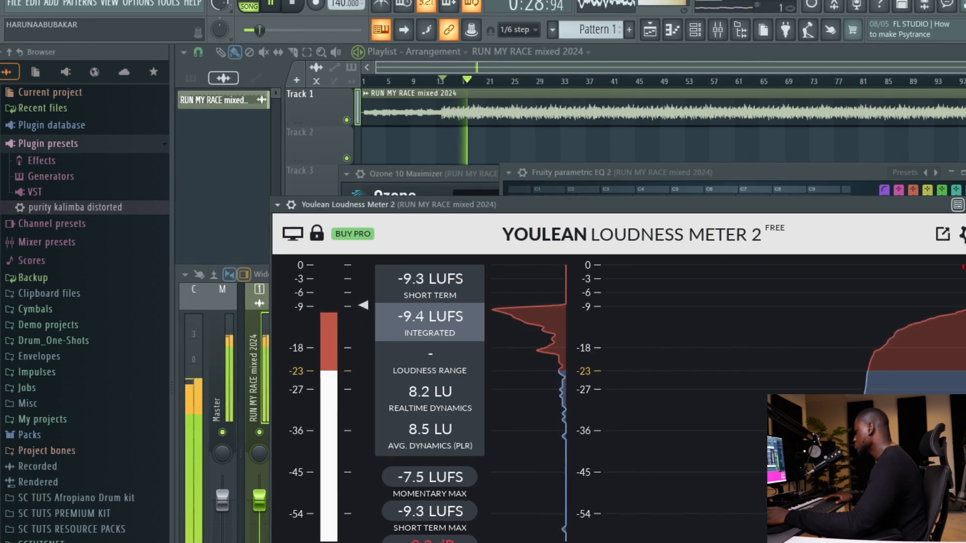
key(space)
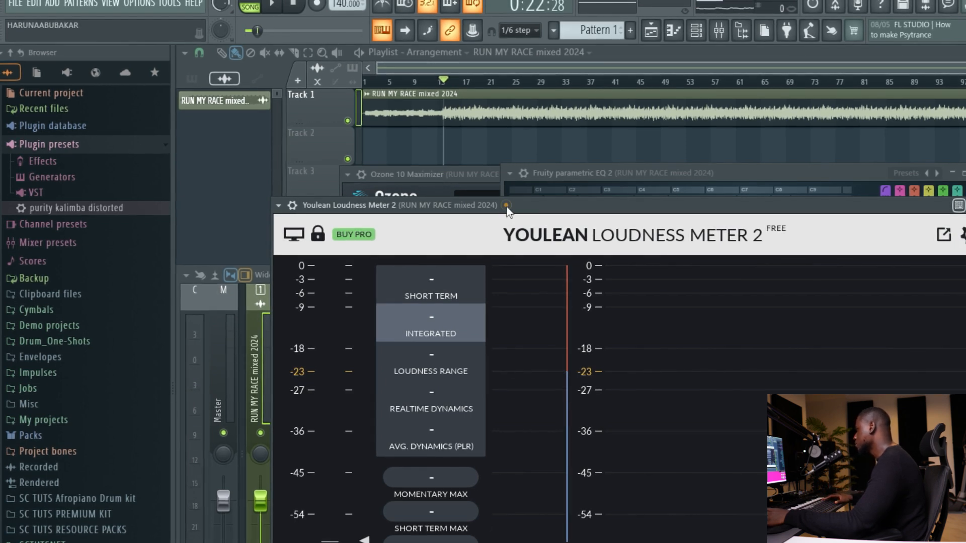
key(space)
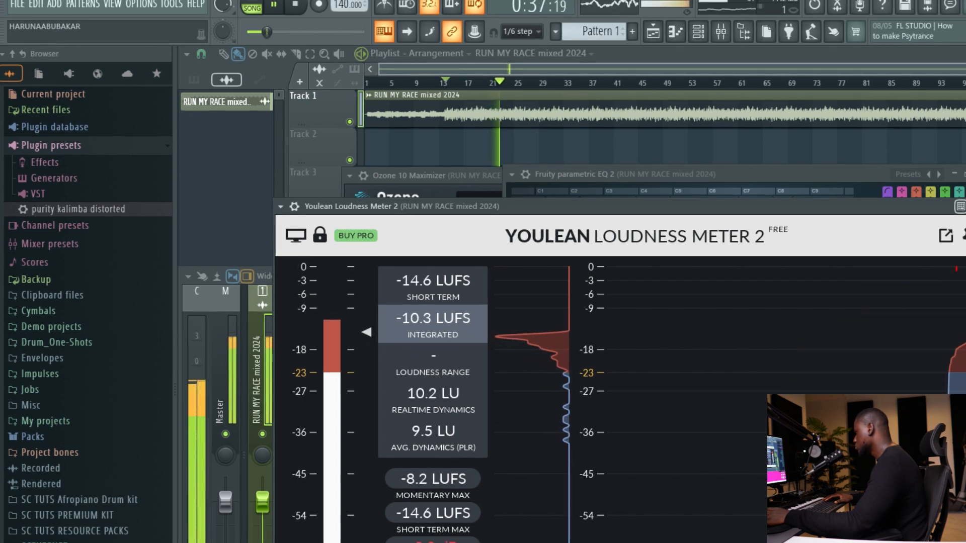
key(space)
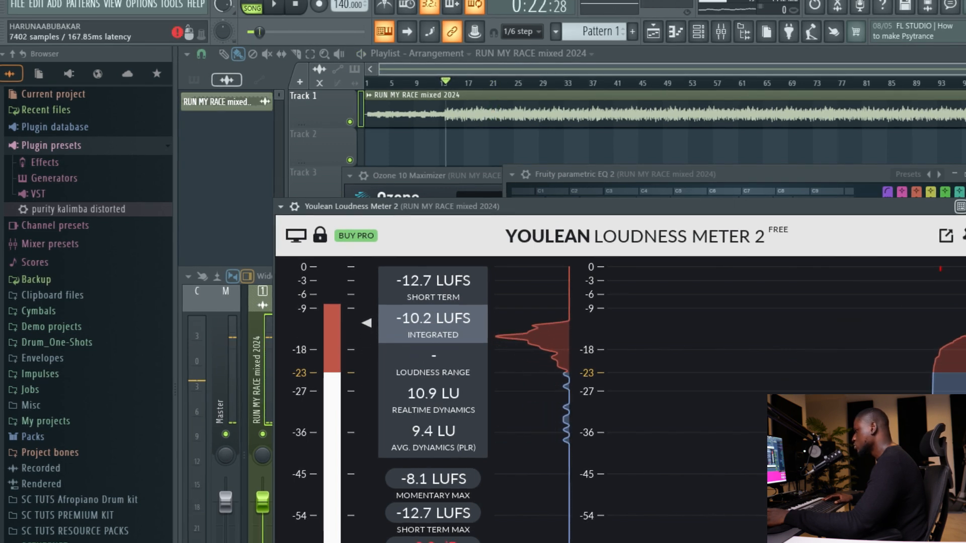
Step: Lower the Maximizer Ceiling to -2.0 dB and replay the song while watching the loudness meter
click(963, 352)
click(964, 352)
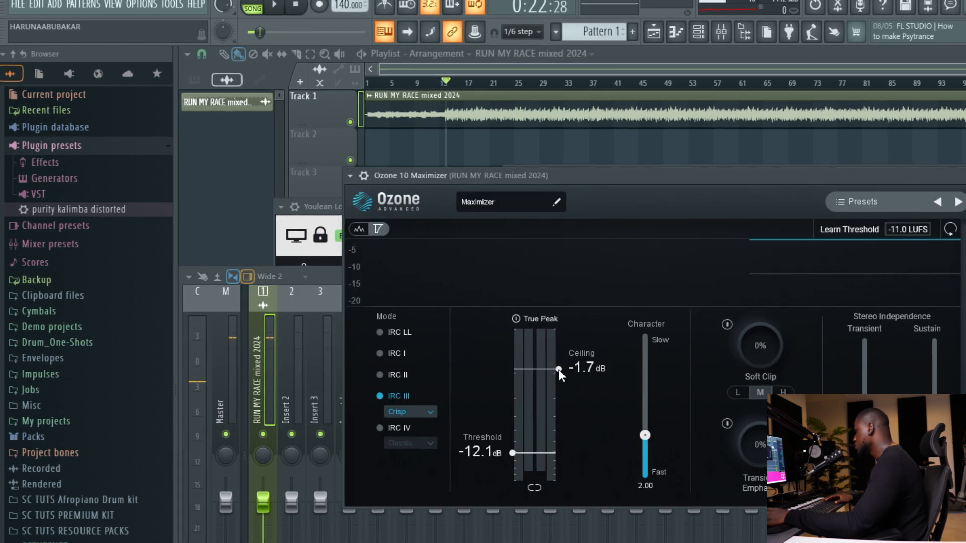
drag(559, 370, 560, 375)
key(space)
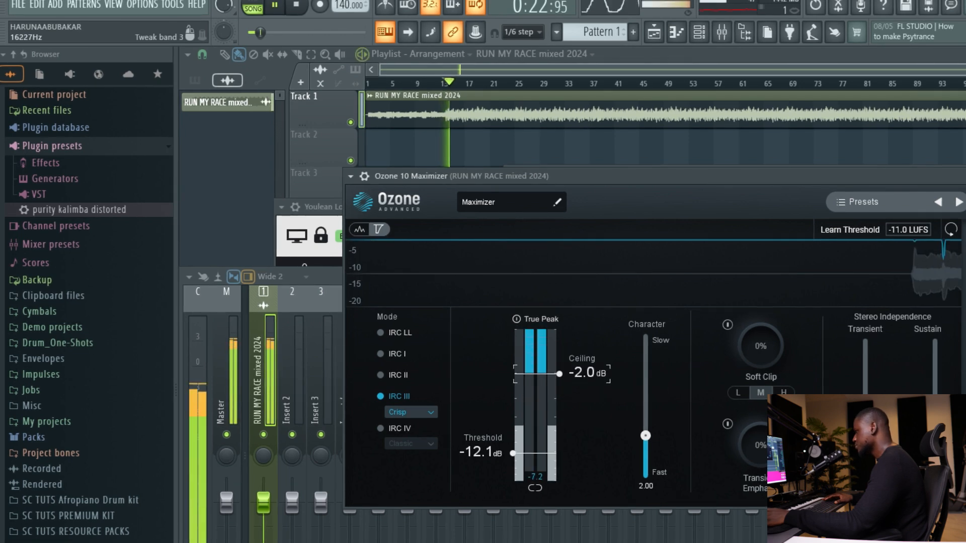
click(964, 473)
click(964, 473)
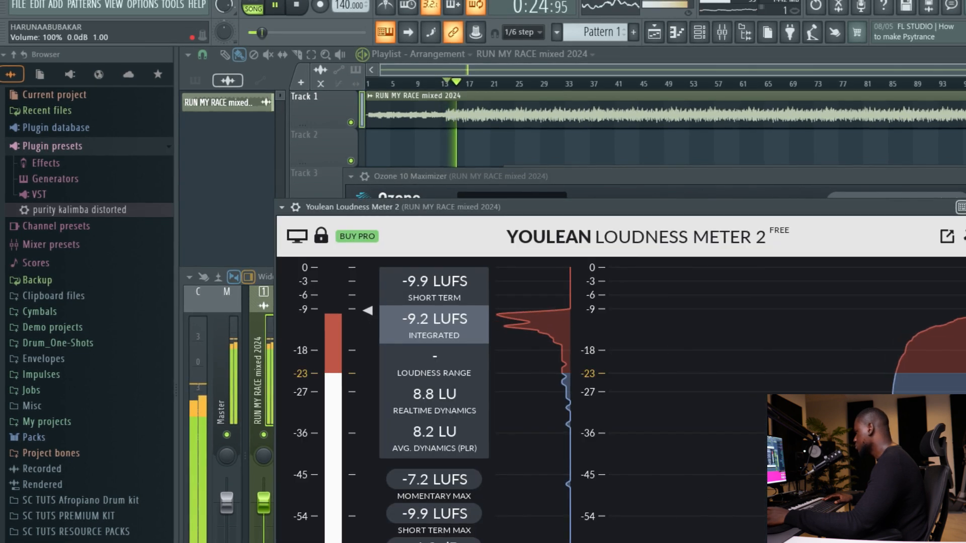
Step: Reset the loudness meter readings twice during playback and replay the song from the start marker to recheck its loudness
click(322, 541)
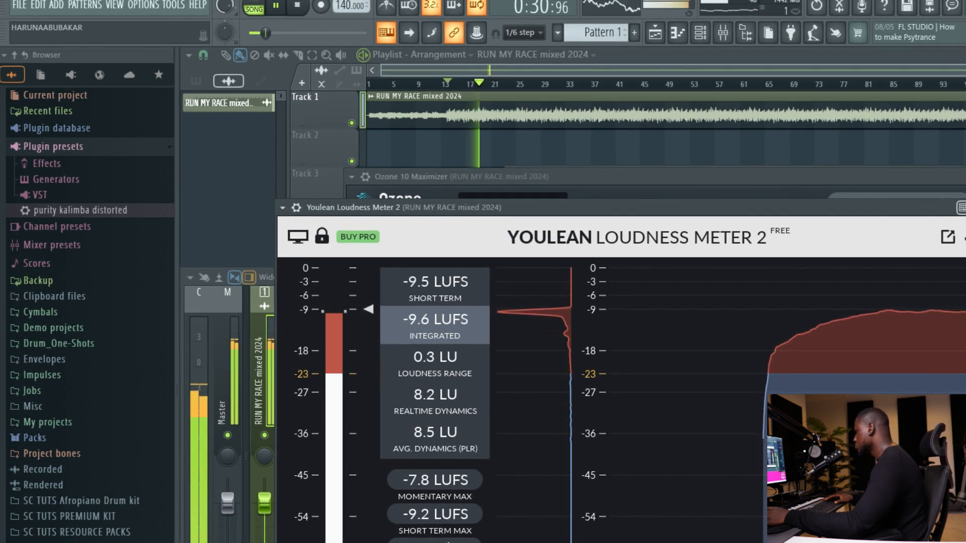
click(322, 541)
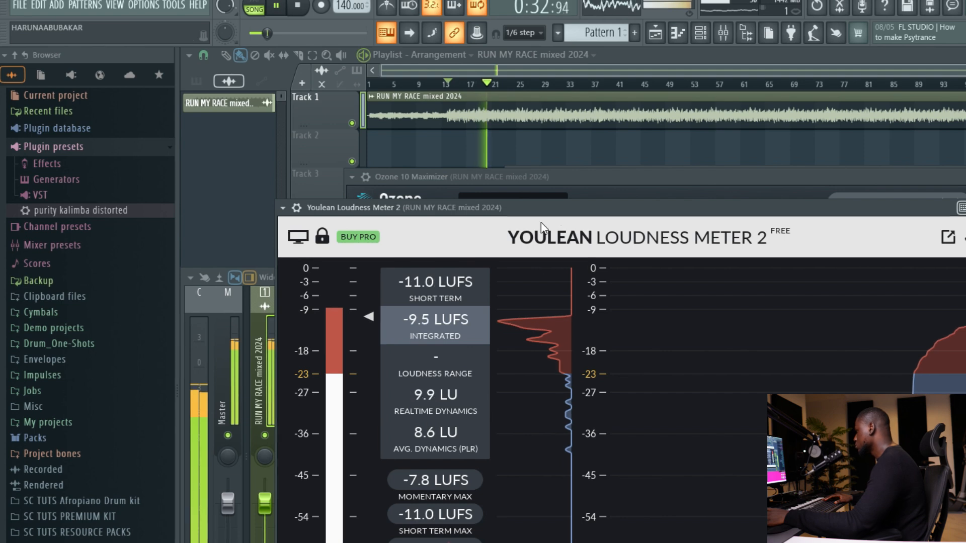
key(space)
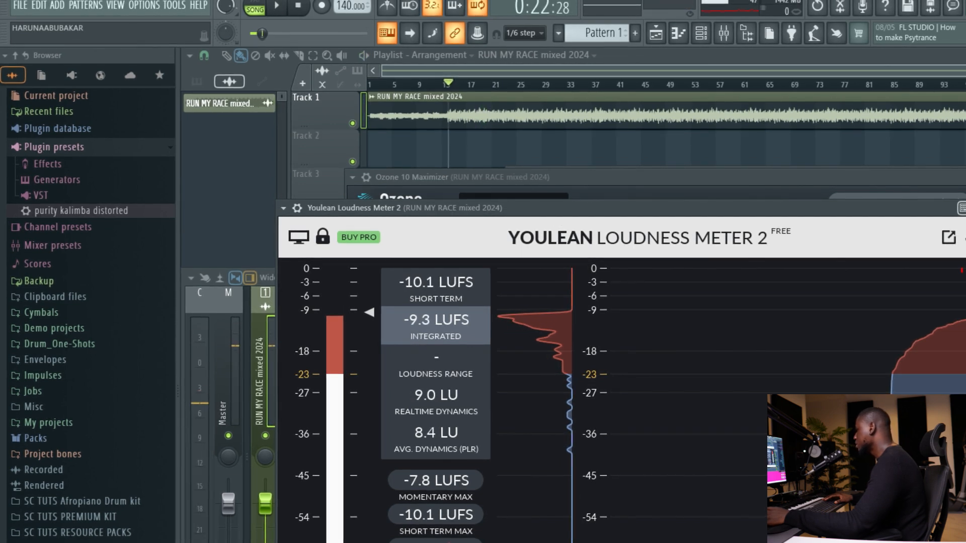
key(space)
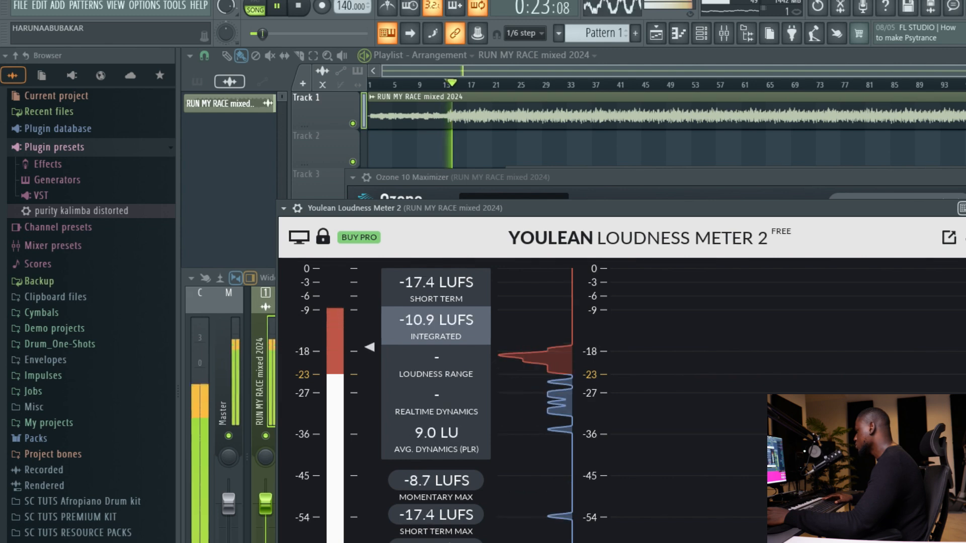
key(space)
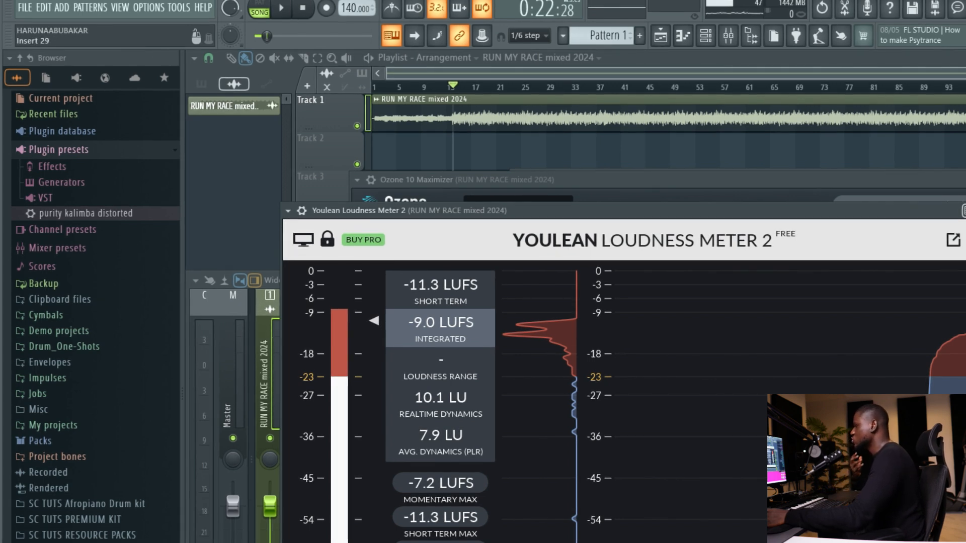
Step: Play the song while closing the Youlean Loudness Meter, Ozone 10 Maximizer and other open plugin windows, then hide the mixer and stop playback
key(space)
key(F9)
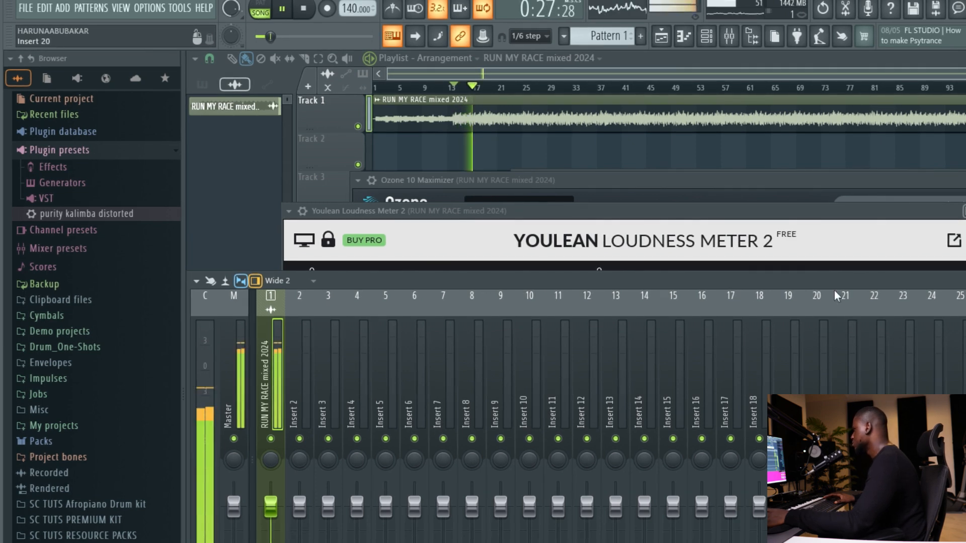
click(965, 212)
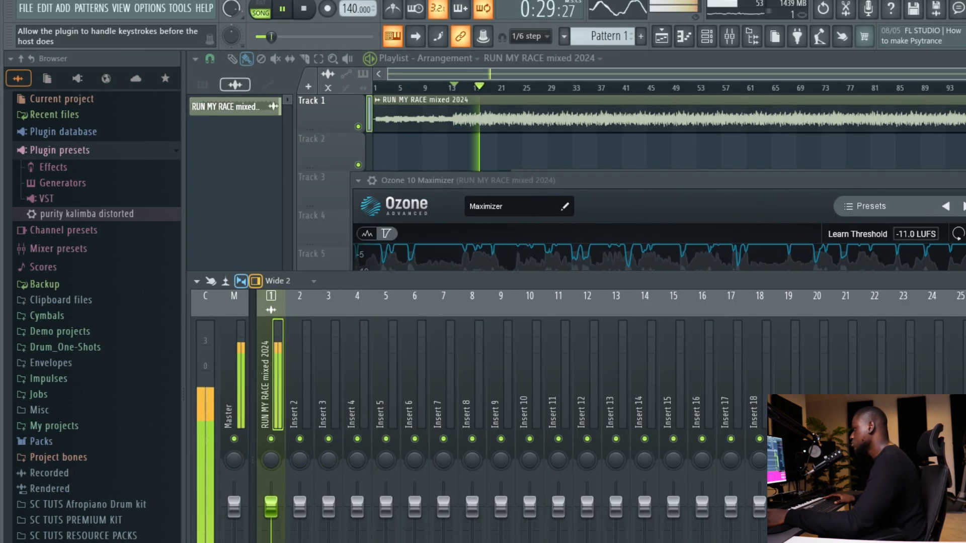
click(965, 181)
click(965, 181)
click(965, 179)
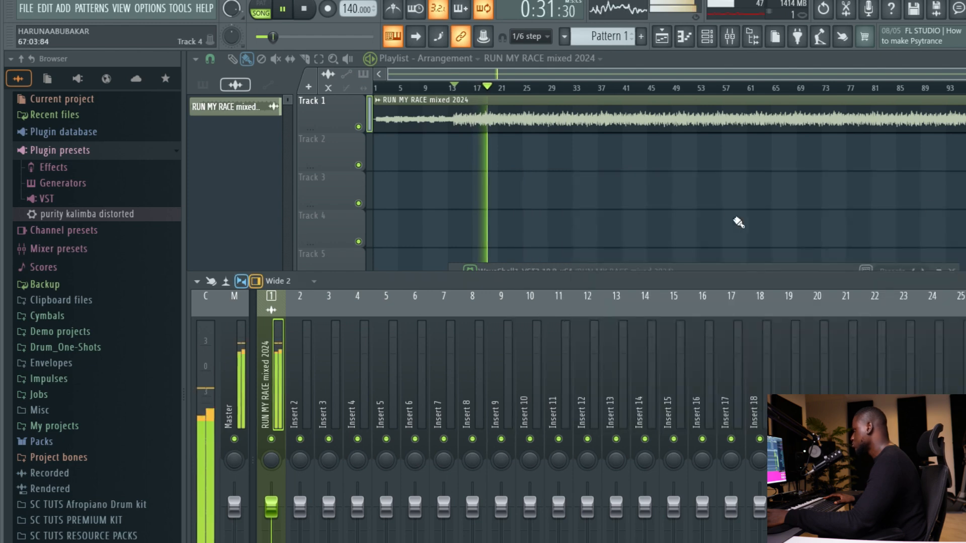
key(F9)
key(space)
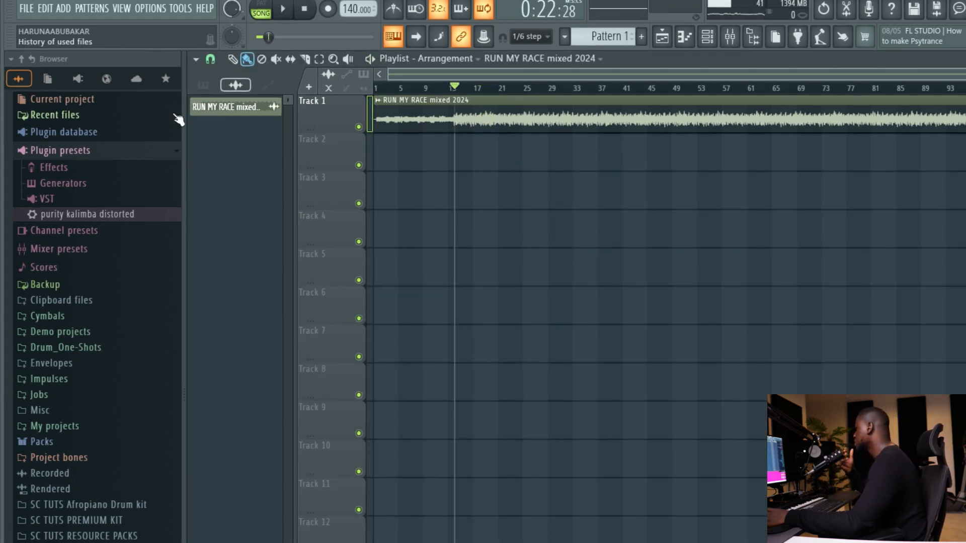
Step: Start exporting the full song as the wave file untitled.wav, bringing up its rendering settings
click(26, 9)
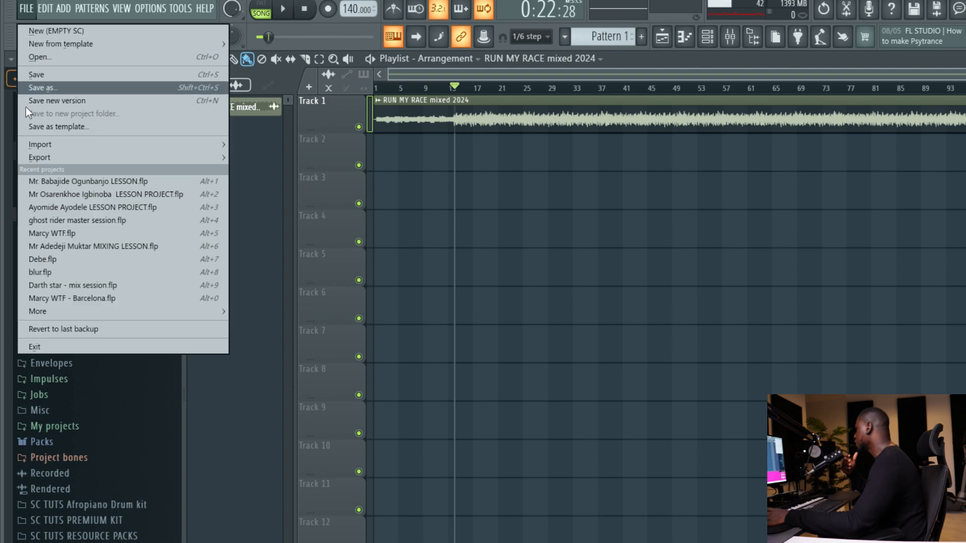
click(32, 157)
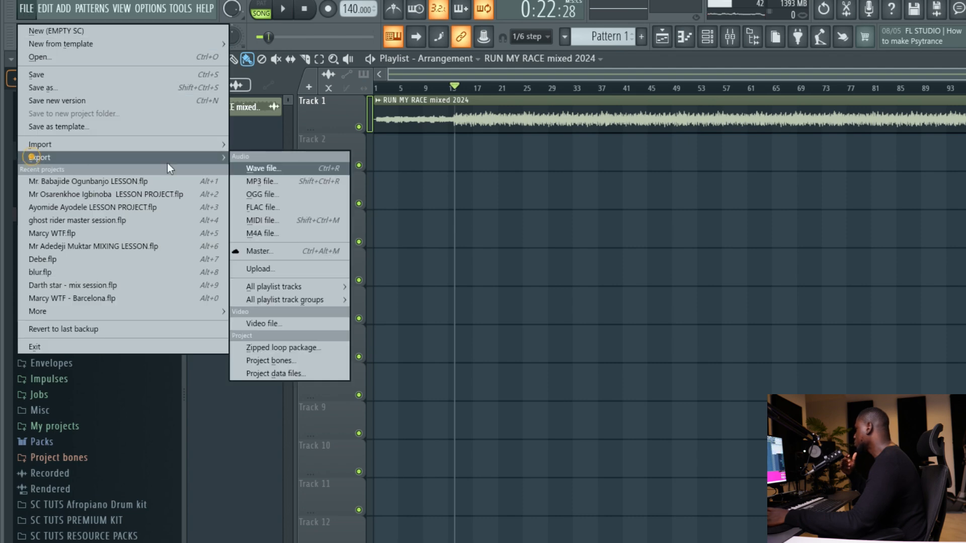
click(282, 168)
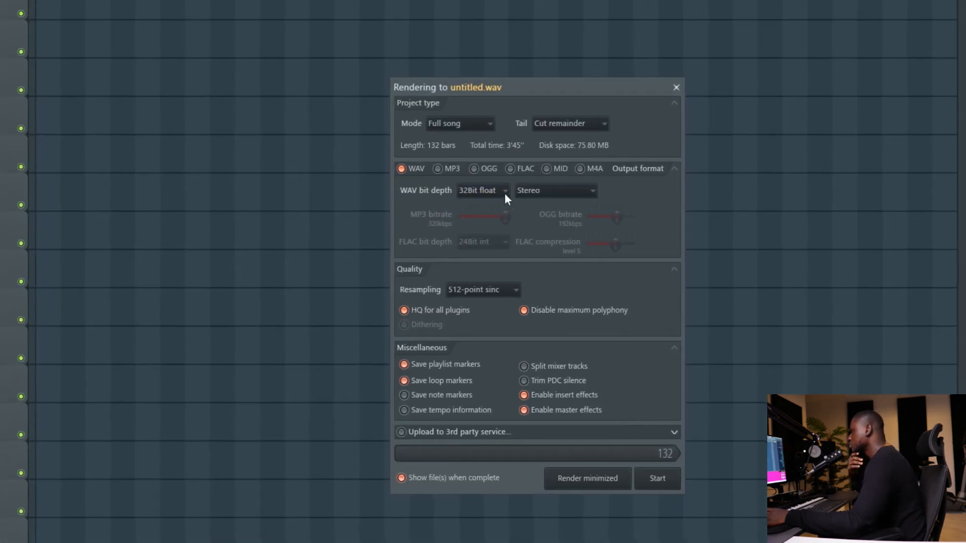
Step: Try 16Bit int as the WAV bit depth for the render and compare the available bit depths
click(485, 184)
click(465, 196)
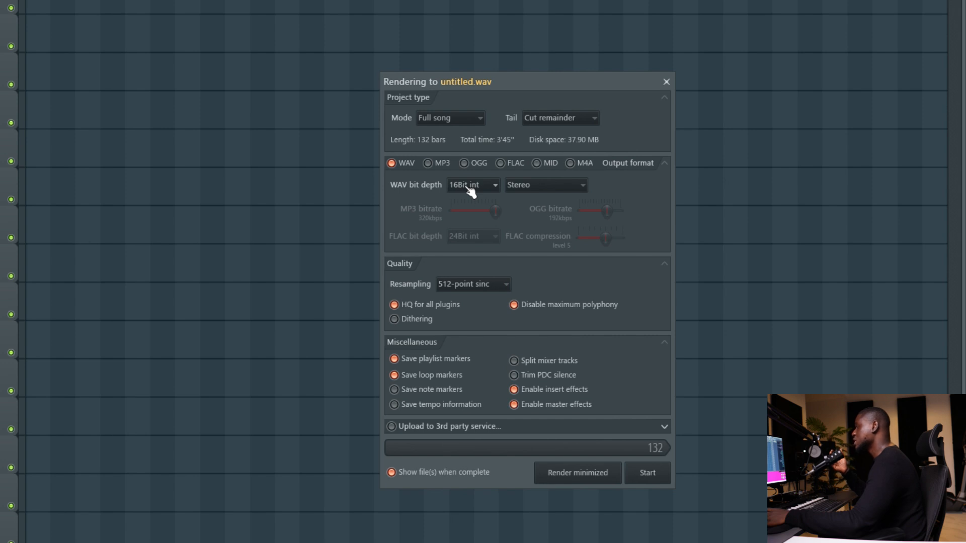
click(466, 185)
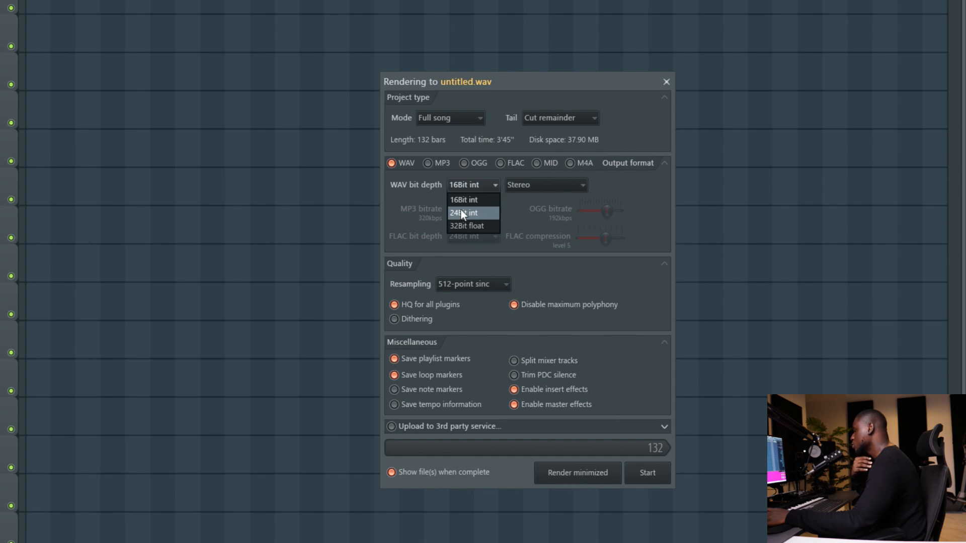
click(463, 201)
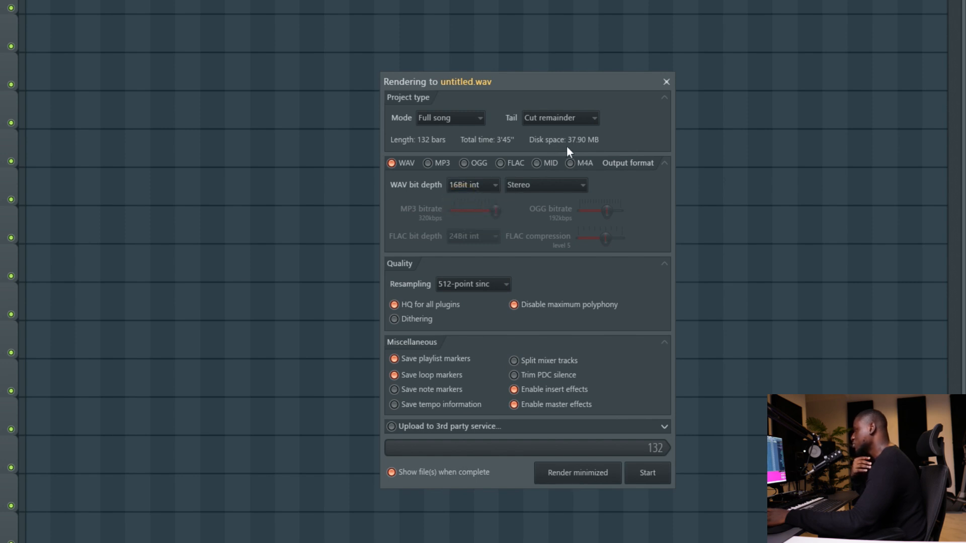
Step: Set the render's WAV bit depth to 32Bit float, try 24Bit int, and return to 32Bit float
click(456, 189)
click(460, 228)
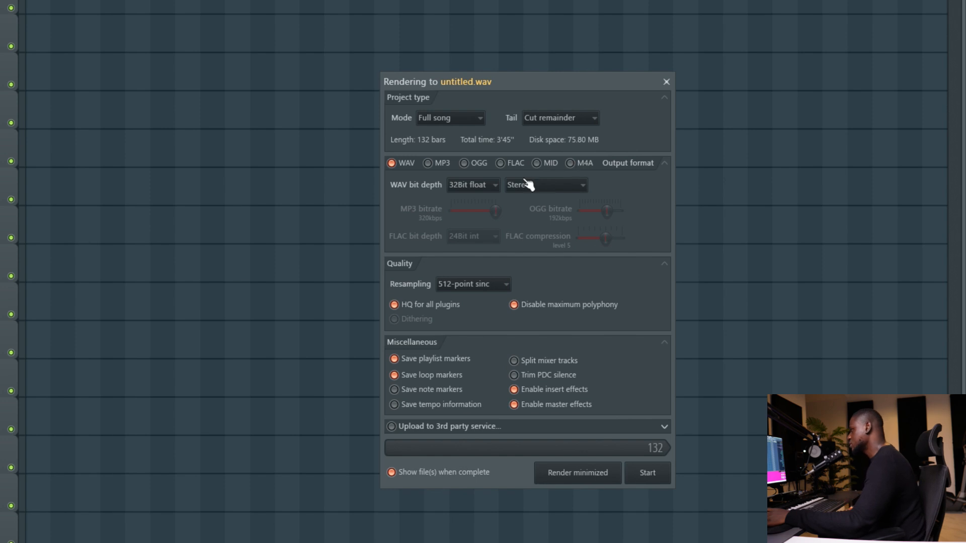
click(474, 184)
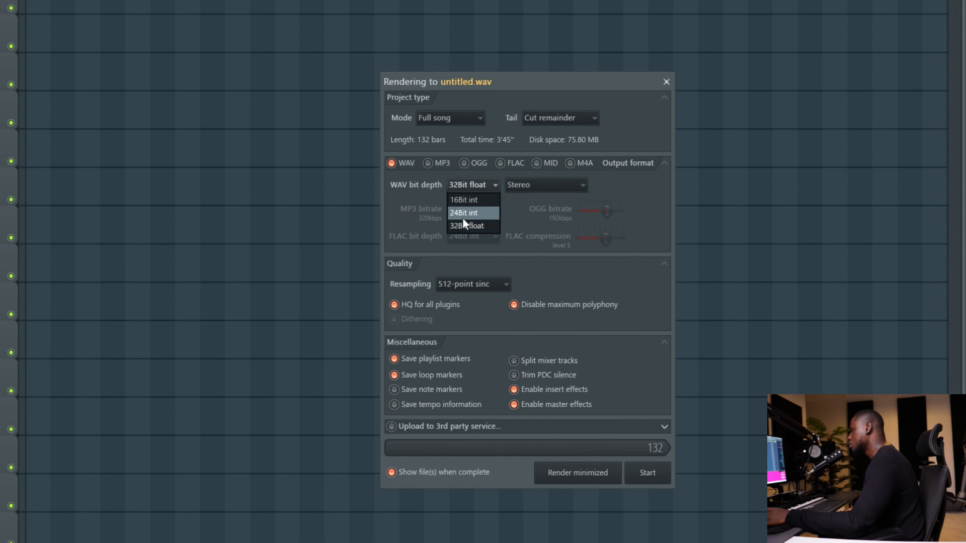
click(463, 216)
click(476, 185)
click(473, 228)
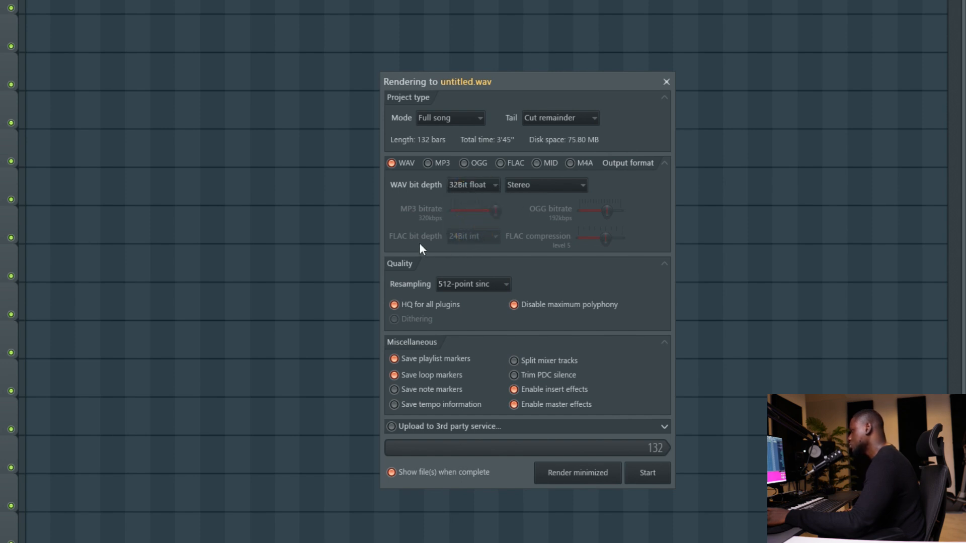